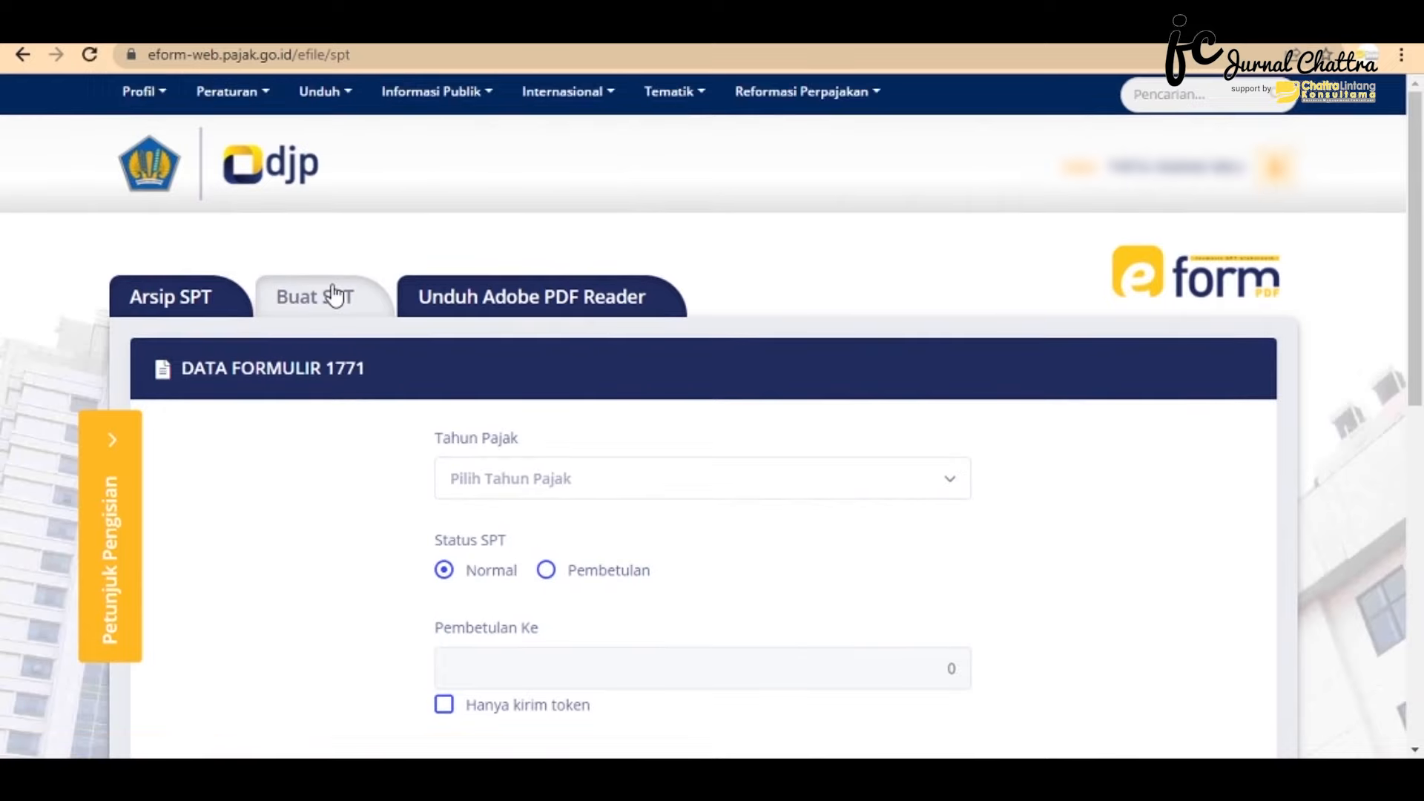
- Choose 2021 as the Tahun Pajak, keeping Normal status and email token delivery
click(537, 502)
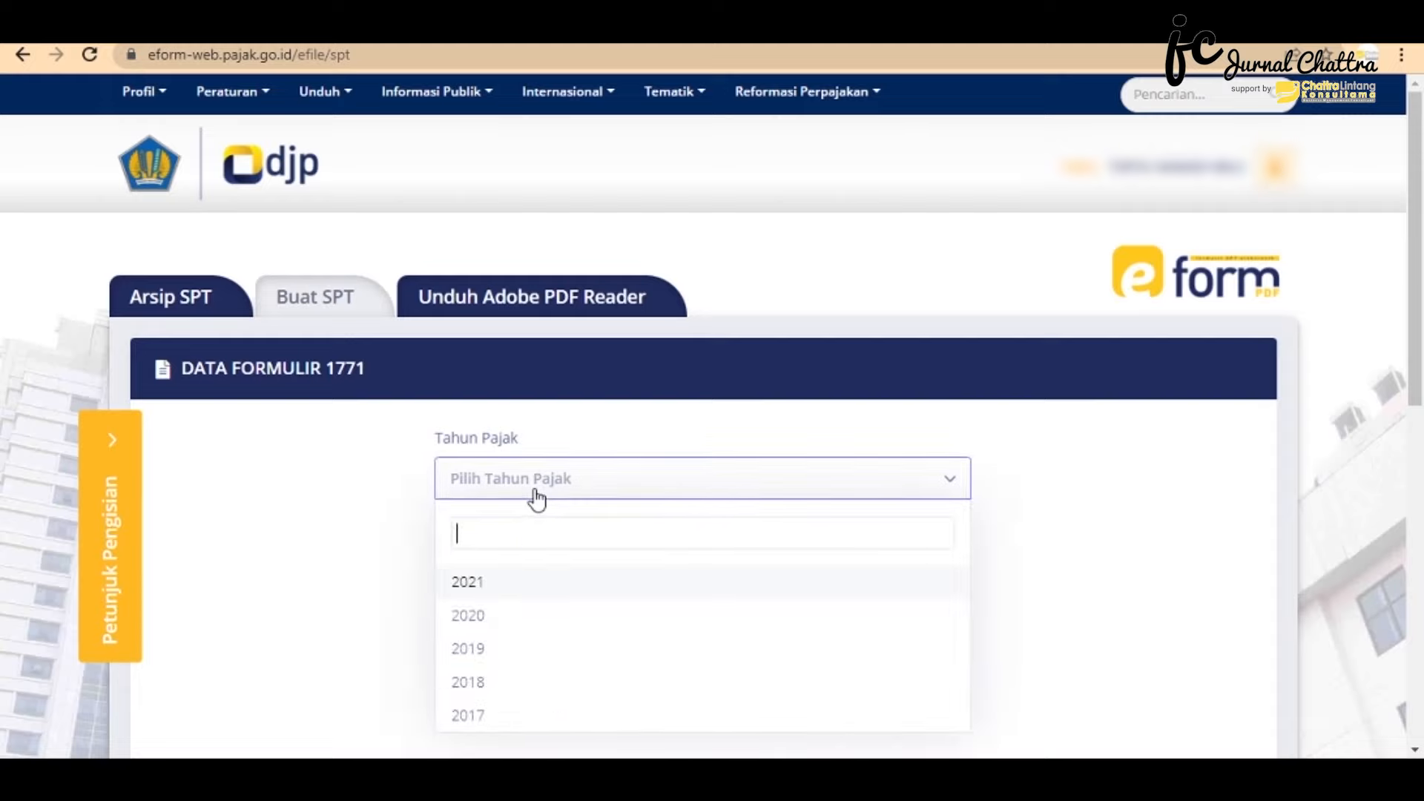
scroll(537, 502, down, 1)
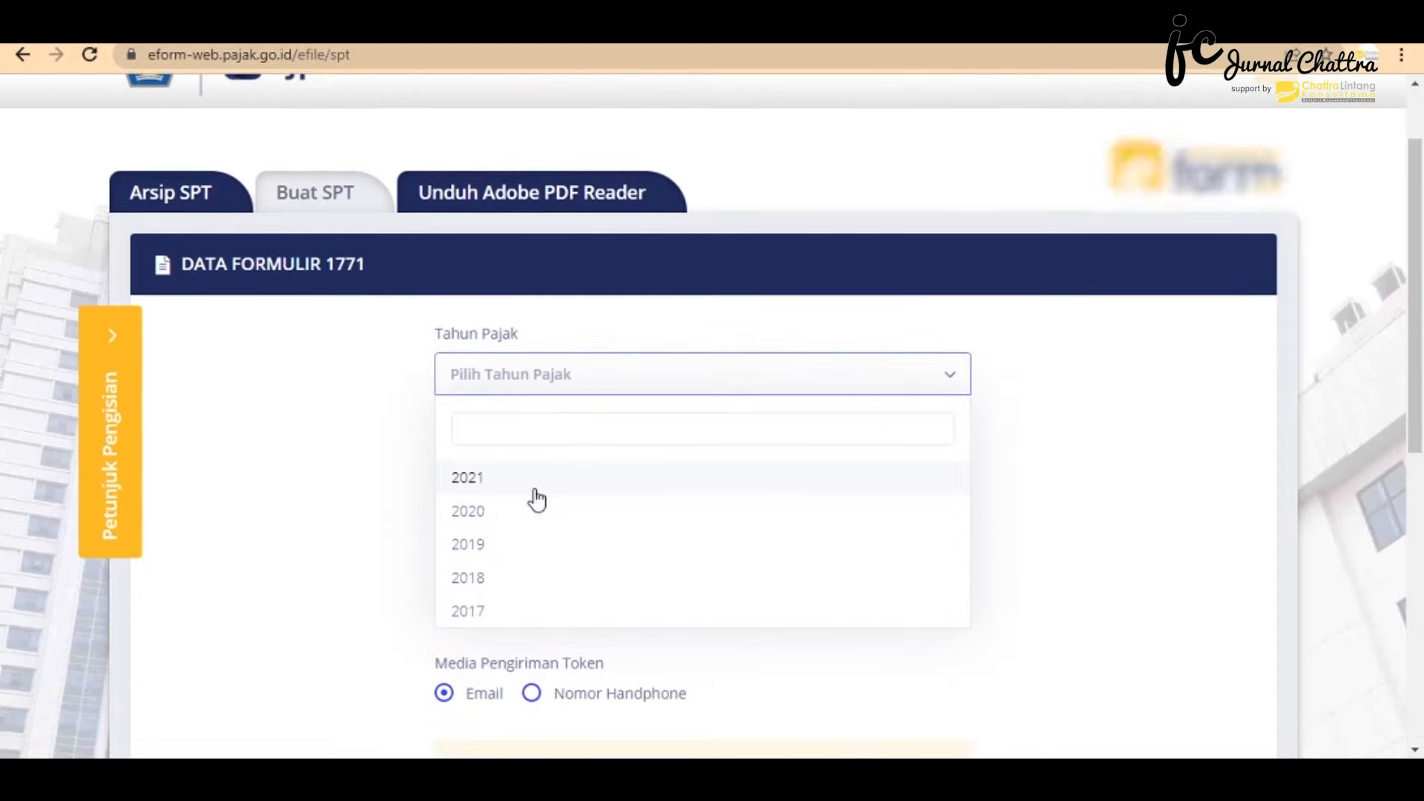
click(495, 488)
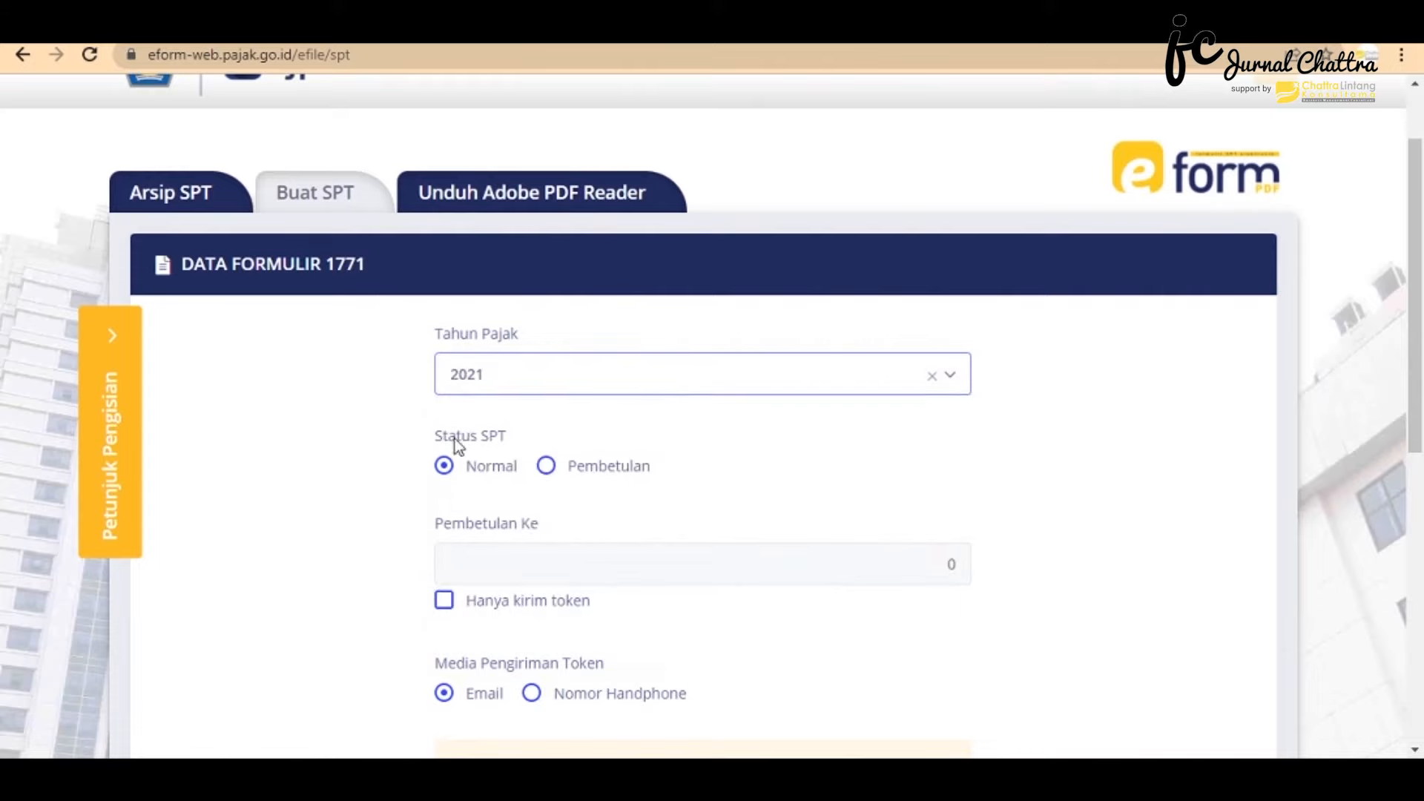
scroll(472, 472, down, 2)
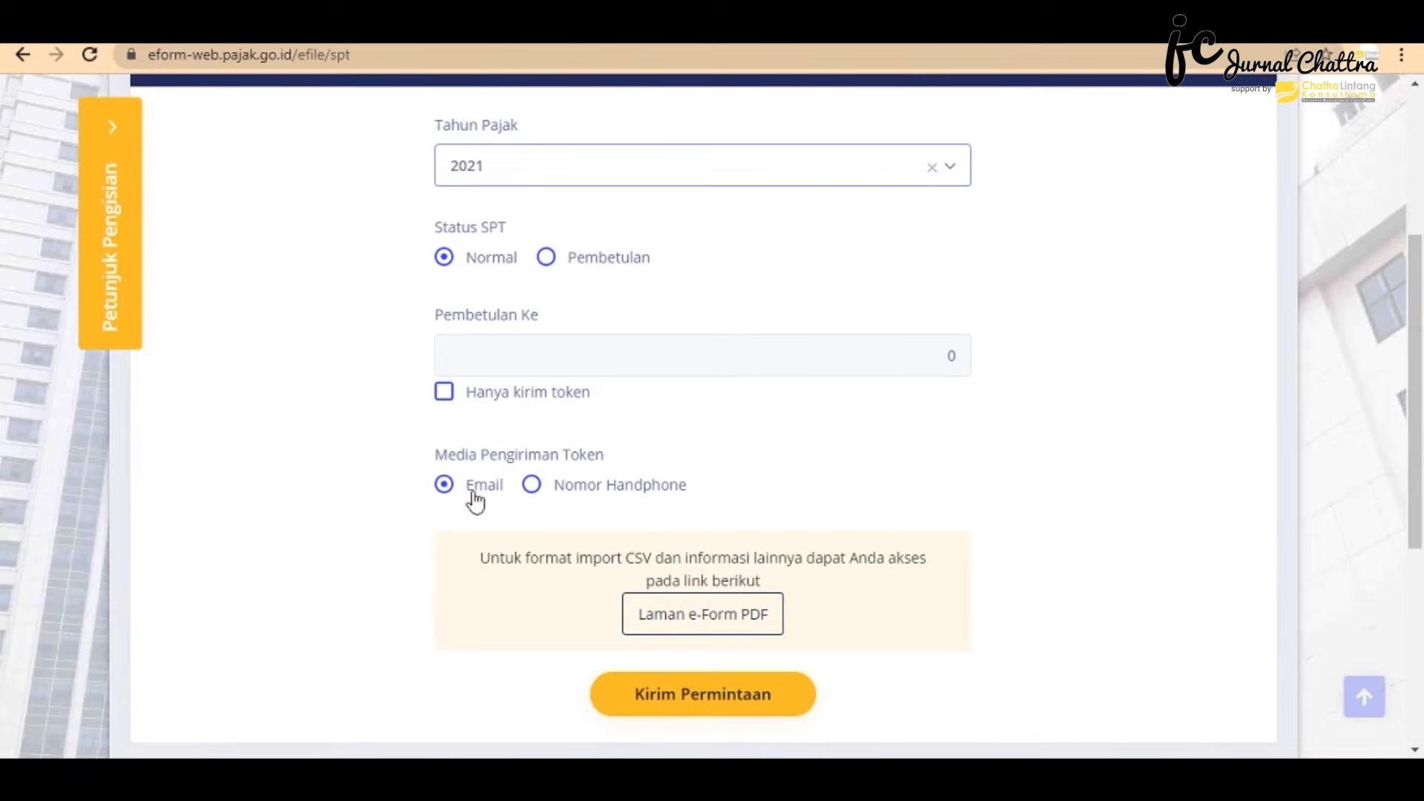
scroll(473, 464, up, 1)
scroll(473, 462, down, 2)
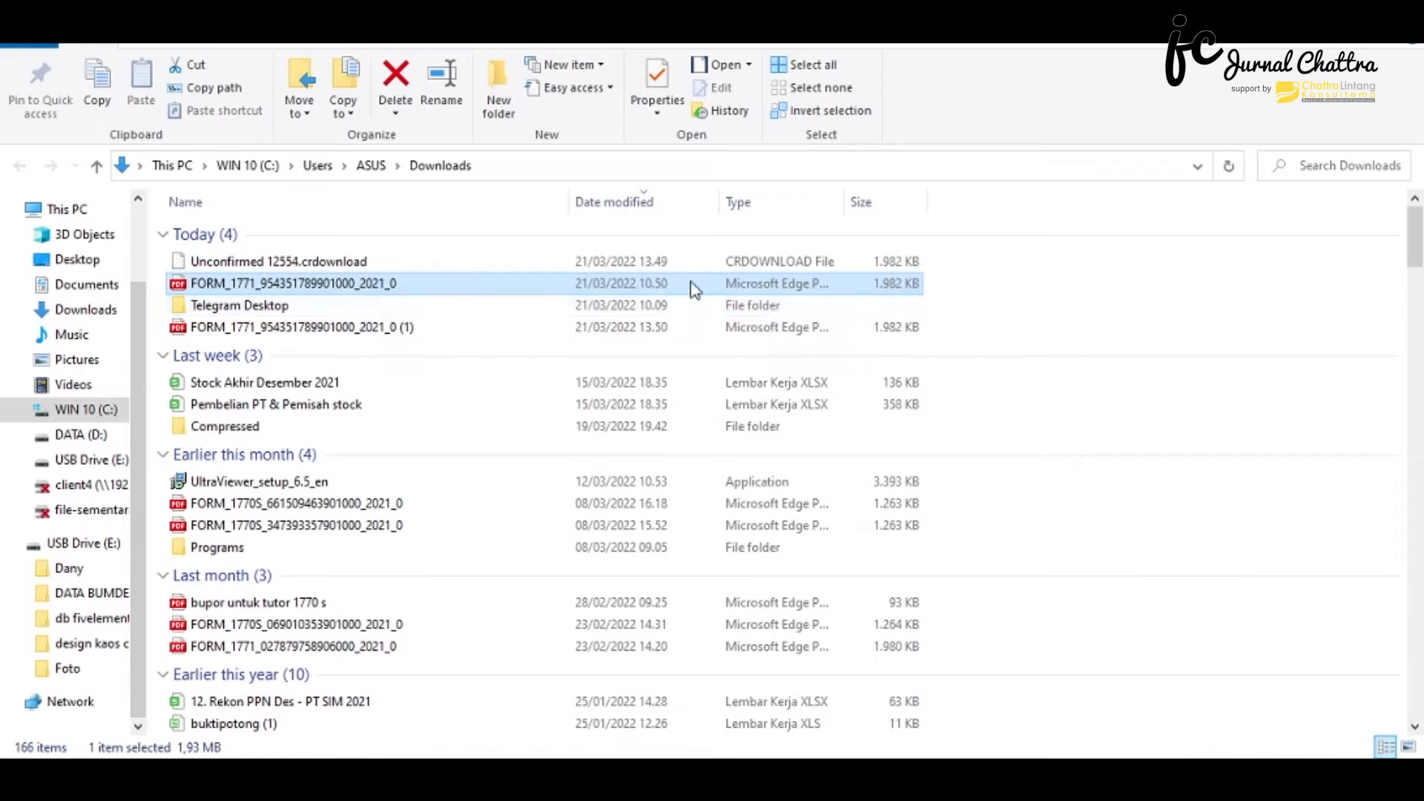
- Open the FORM_1771 PDF from Downloads with Adobe Acrobat Reader DC
double_click(496, 283)
right_click(495, 288)
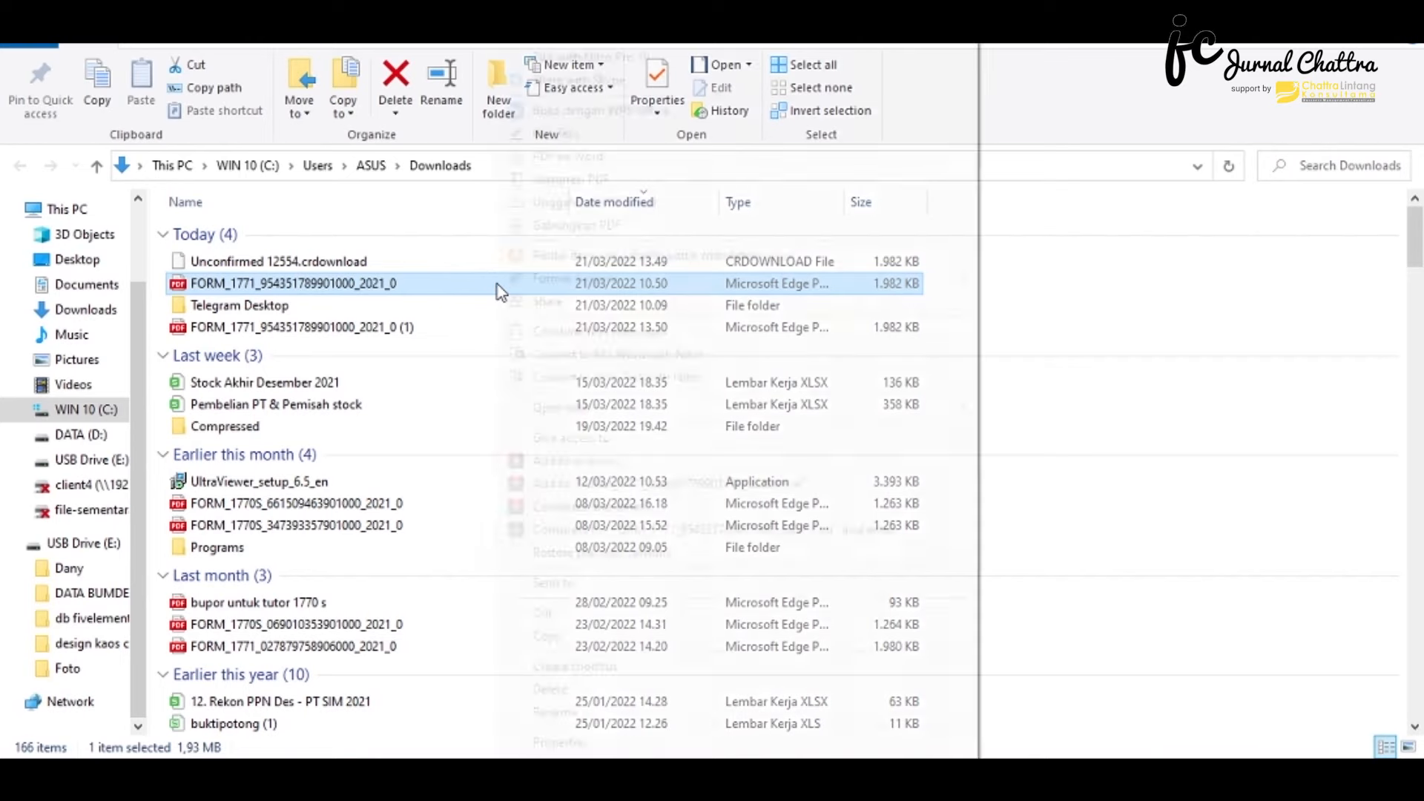
mouse_move(585, 414)
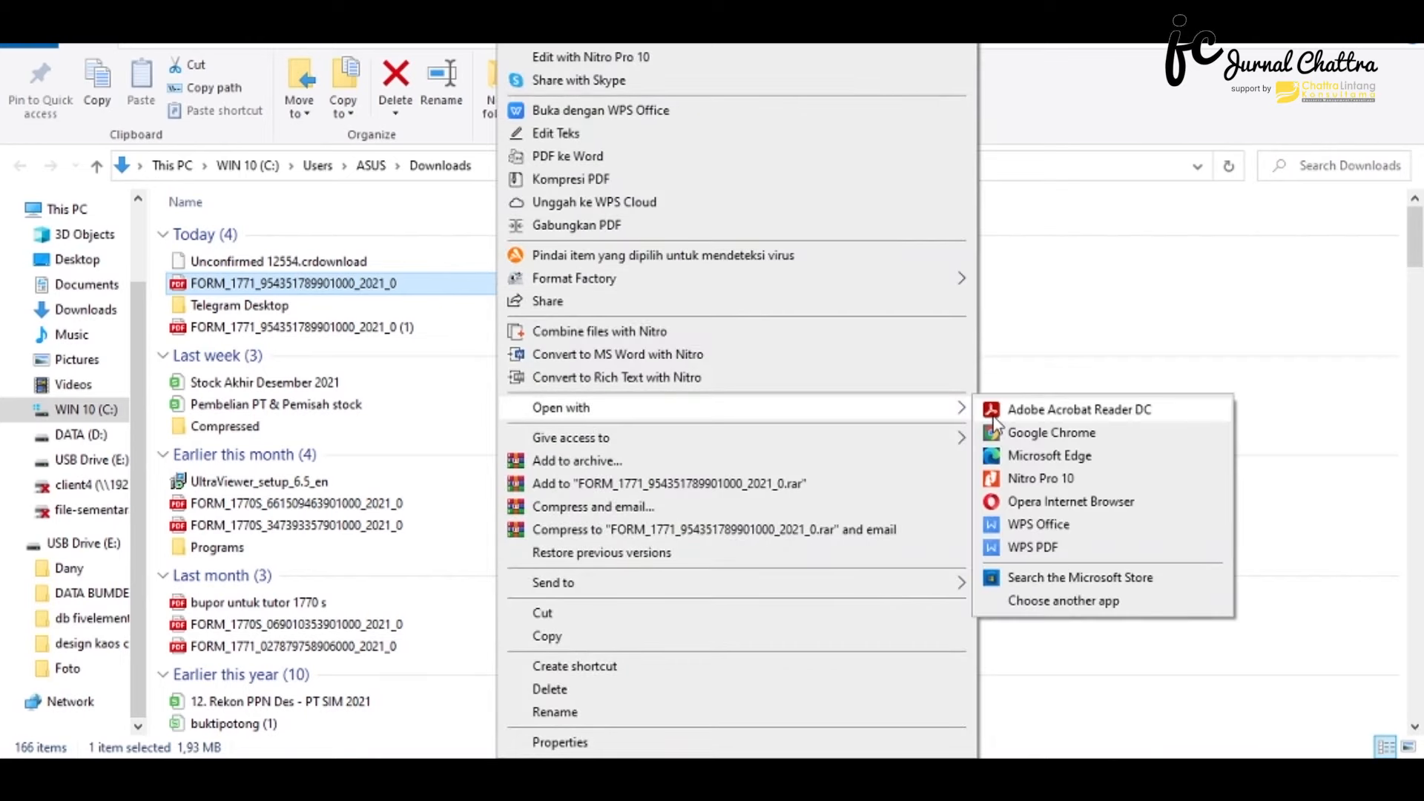
click(994, 415)
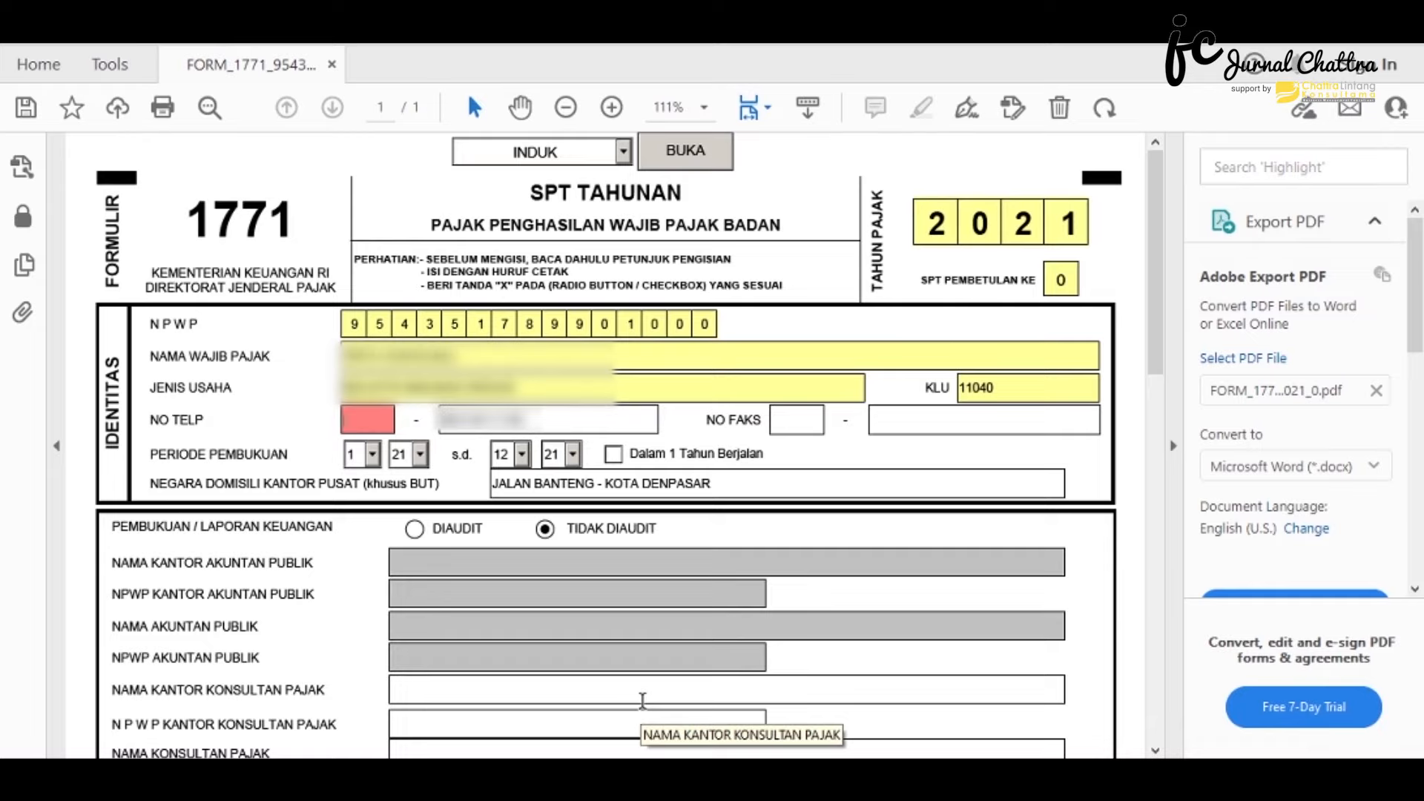
- Enter area code 081 in NO TELP, then load the LAMPKHUS 1A attachment page
text(081)
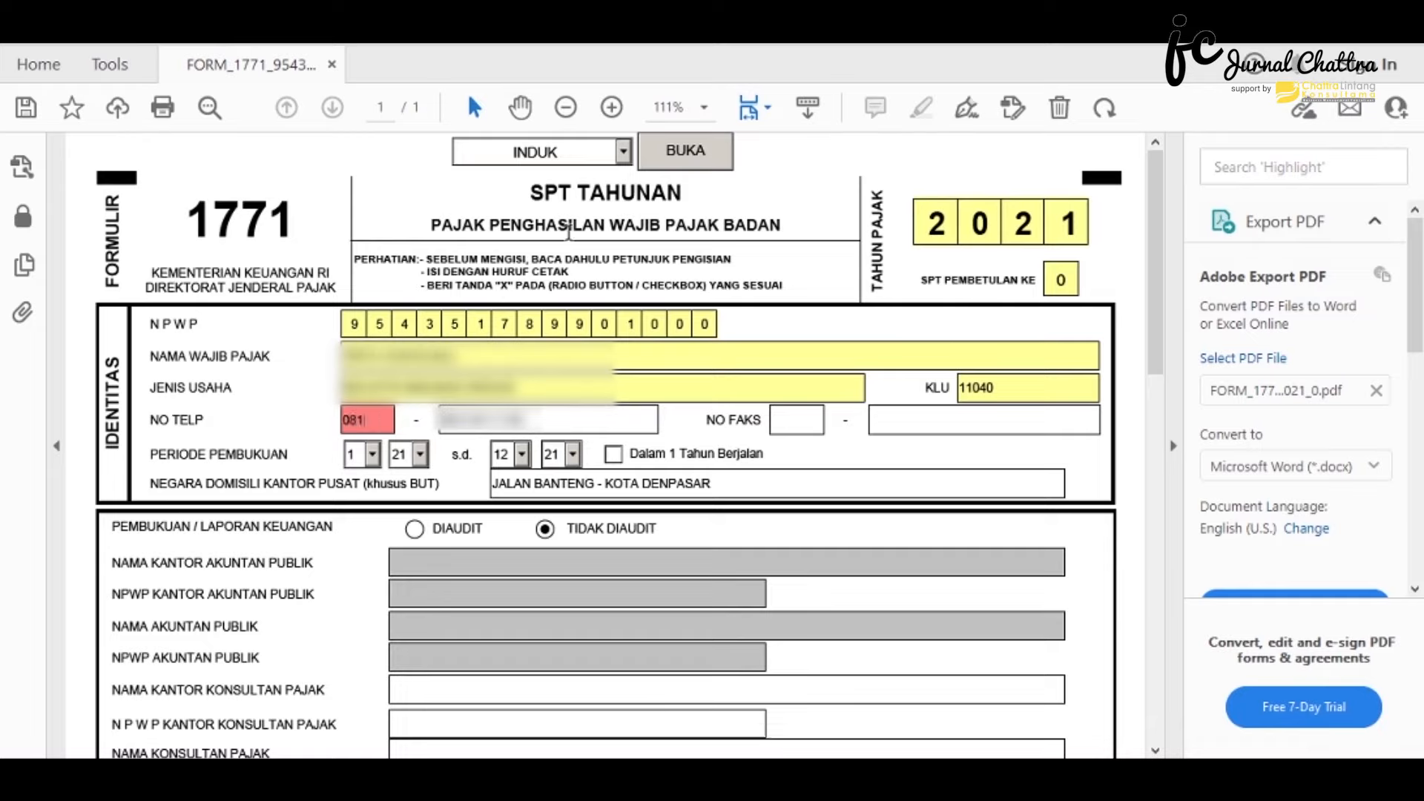
click(623, 153)
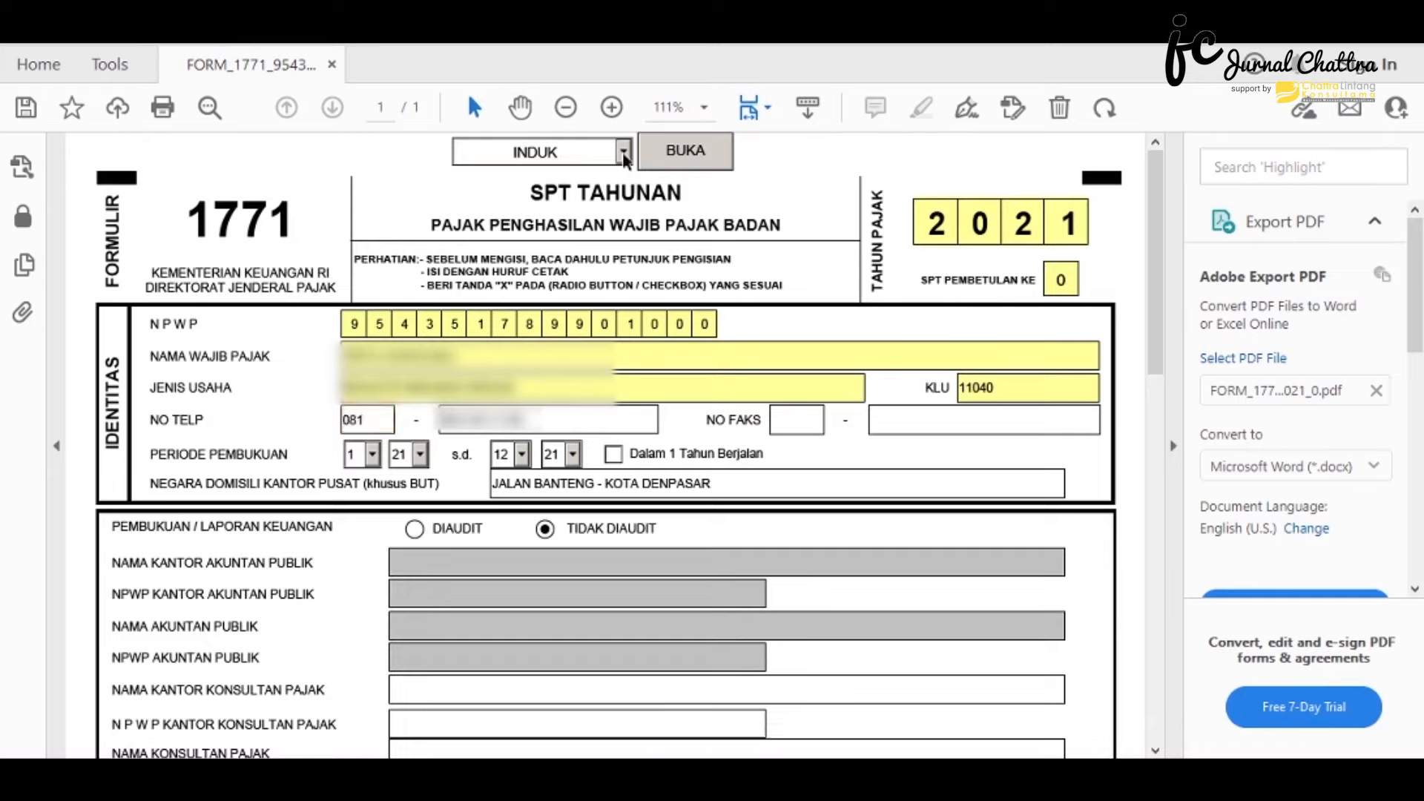
click(625, 152)
click(624, 153)
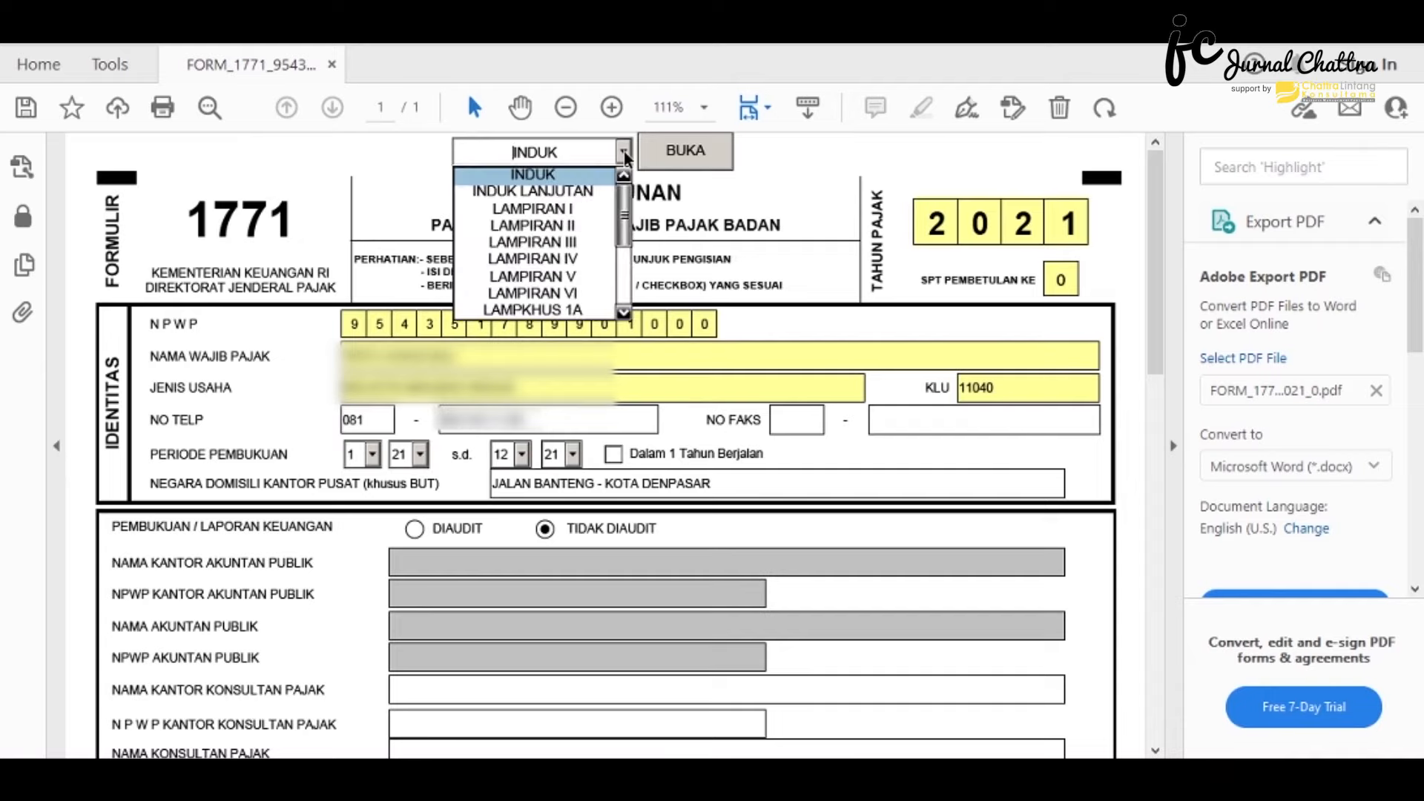
click(624, 312)
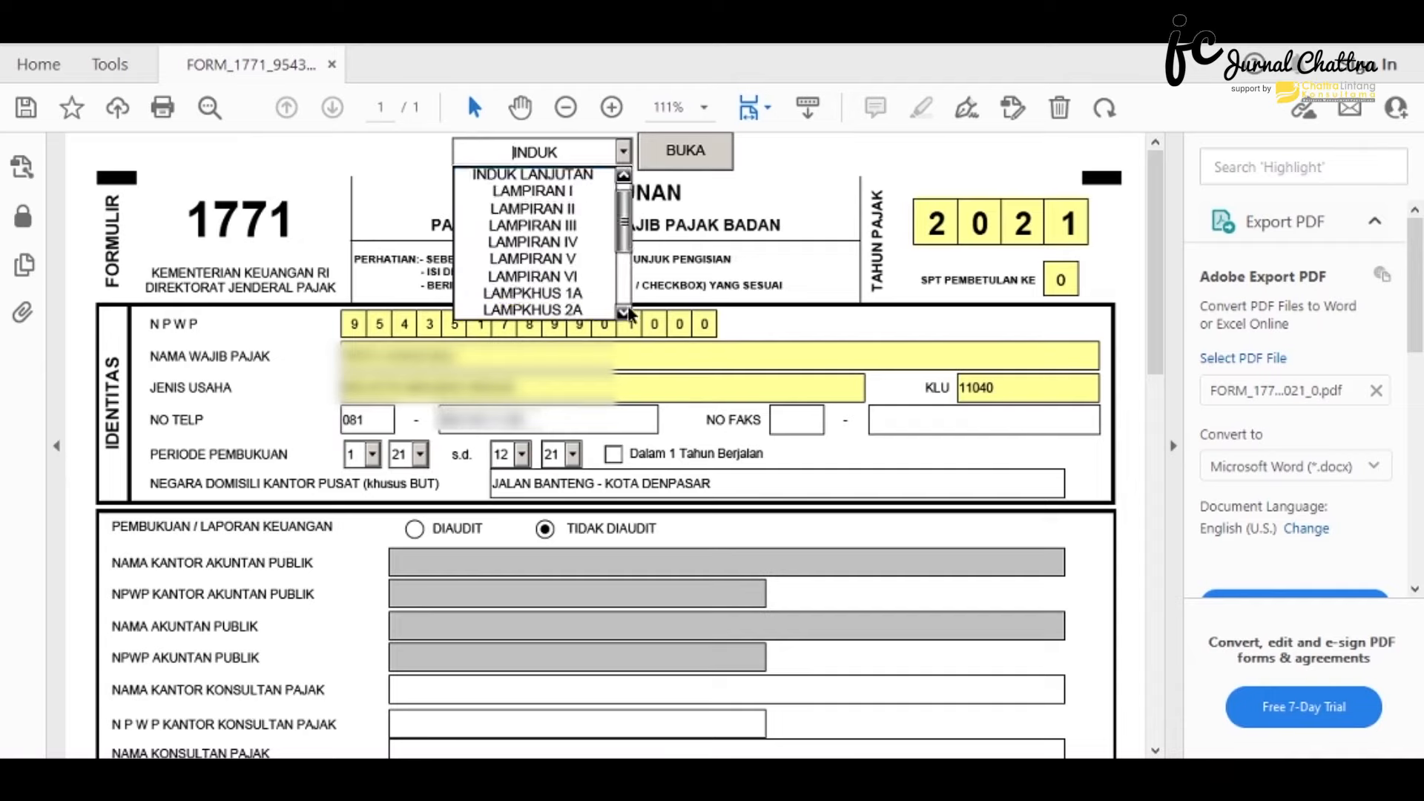
click(585, 276)
click(655, 154)
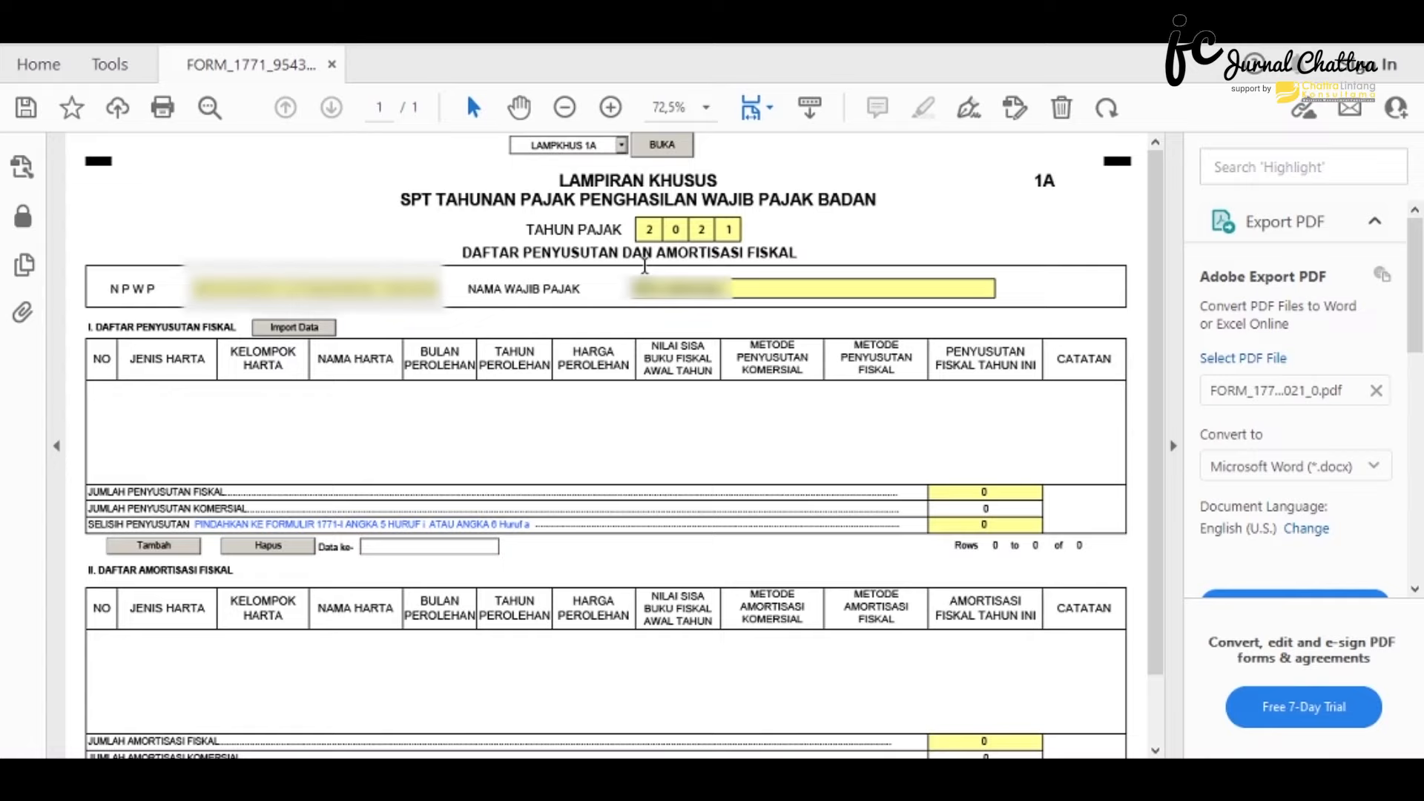
- Add asset row 1: Harta Berwujud, Kelompok 1, 'INVENTARIS KANTOR', acquired month 8 of 2020
click(154, 546)
click(211, 391)
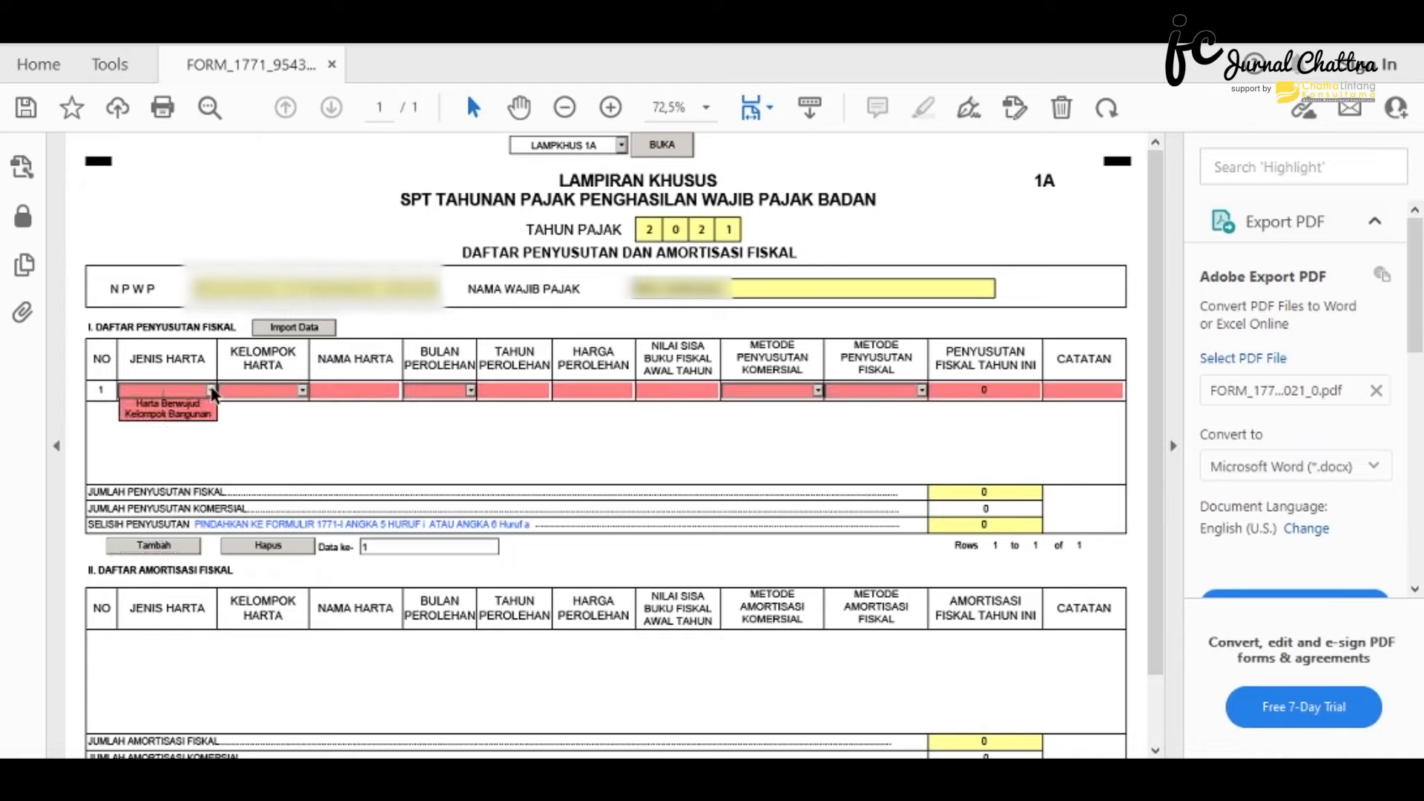
click(175, 401)
click(302, 390)
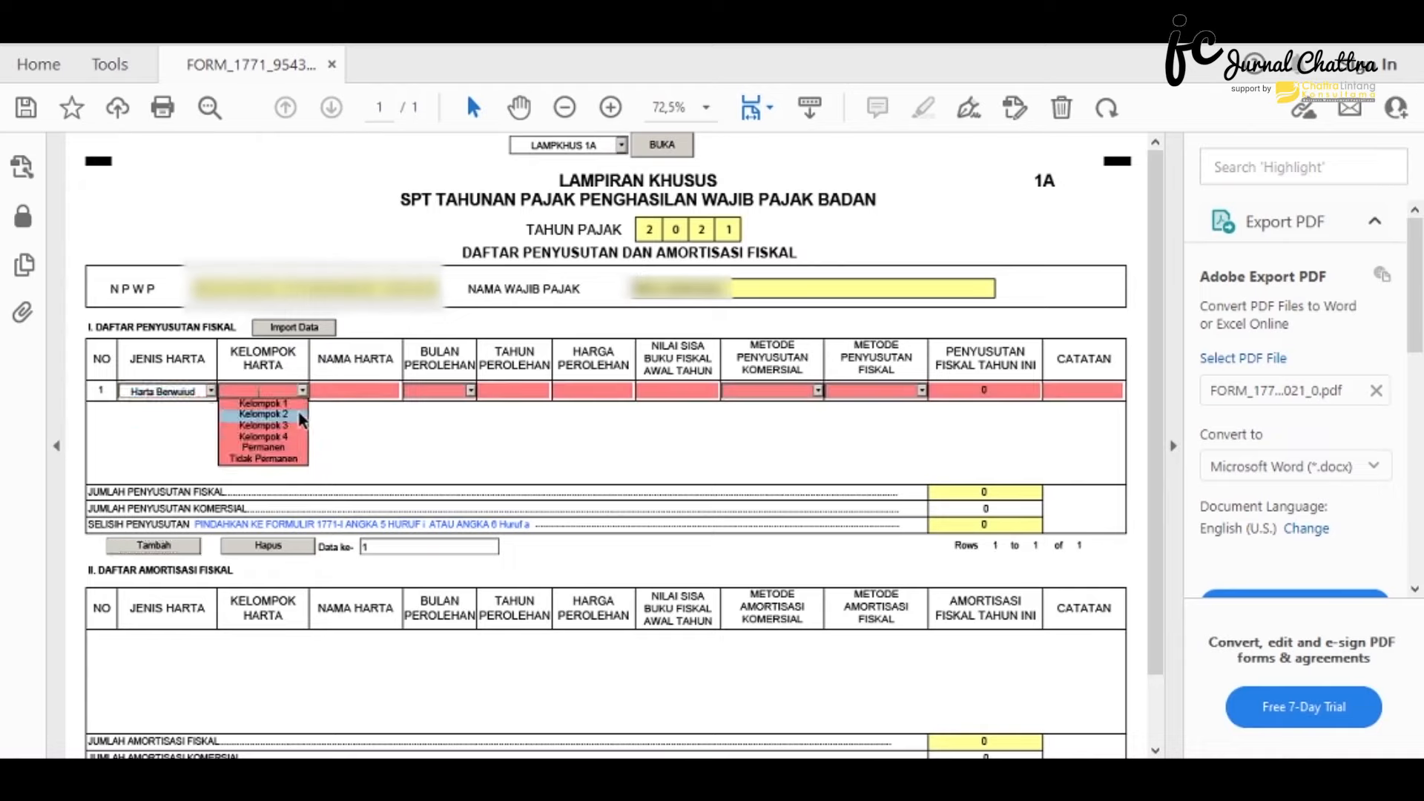
click(297, 405)
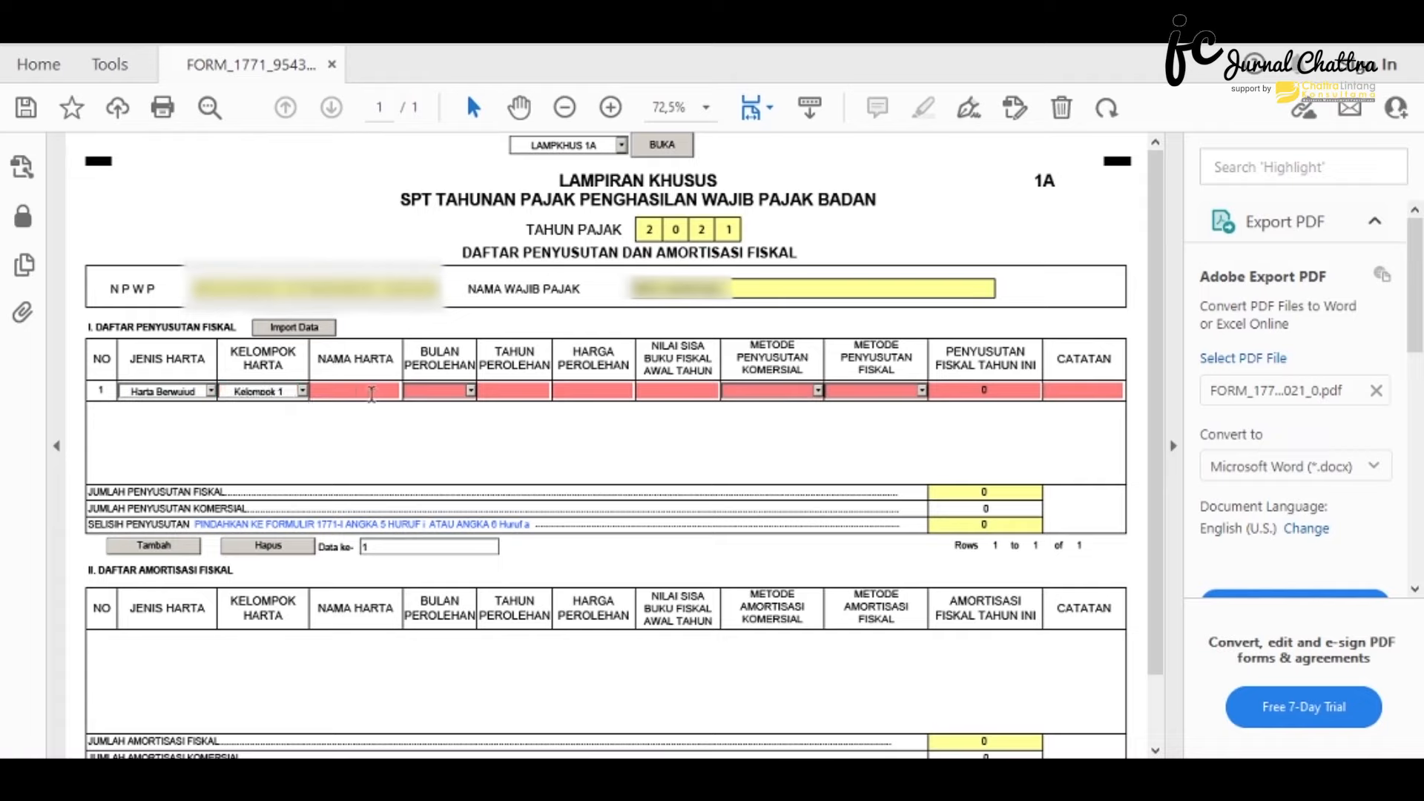
text(INVENTARIS KANTOR)
click(470, 391)
click(445, 481)
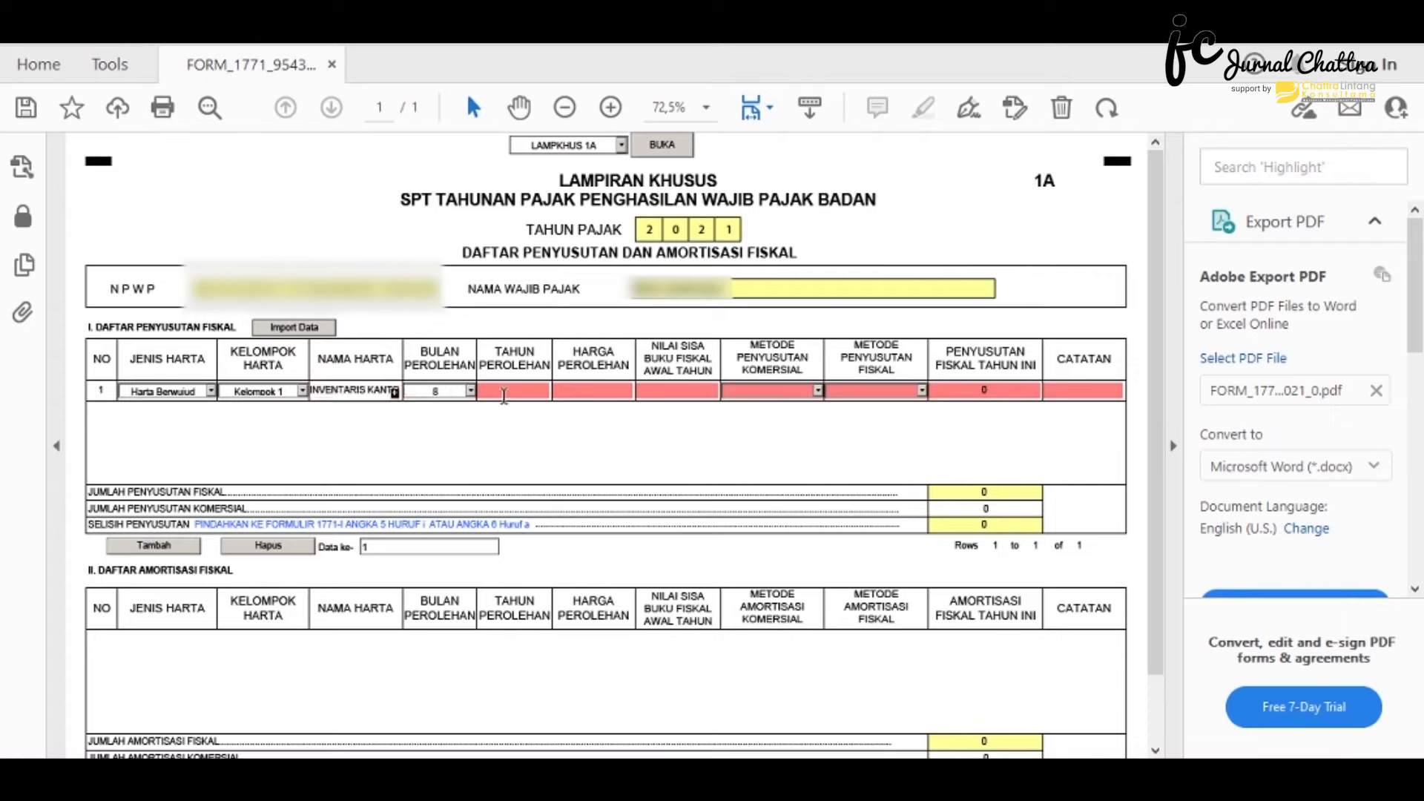
text(2020)
click(579, 386)
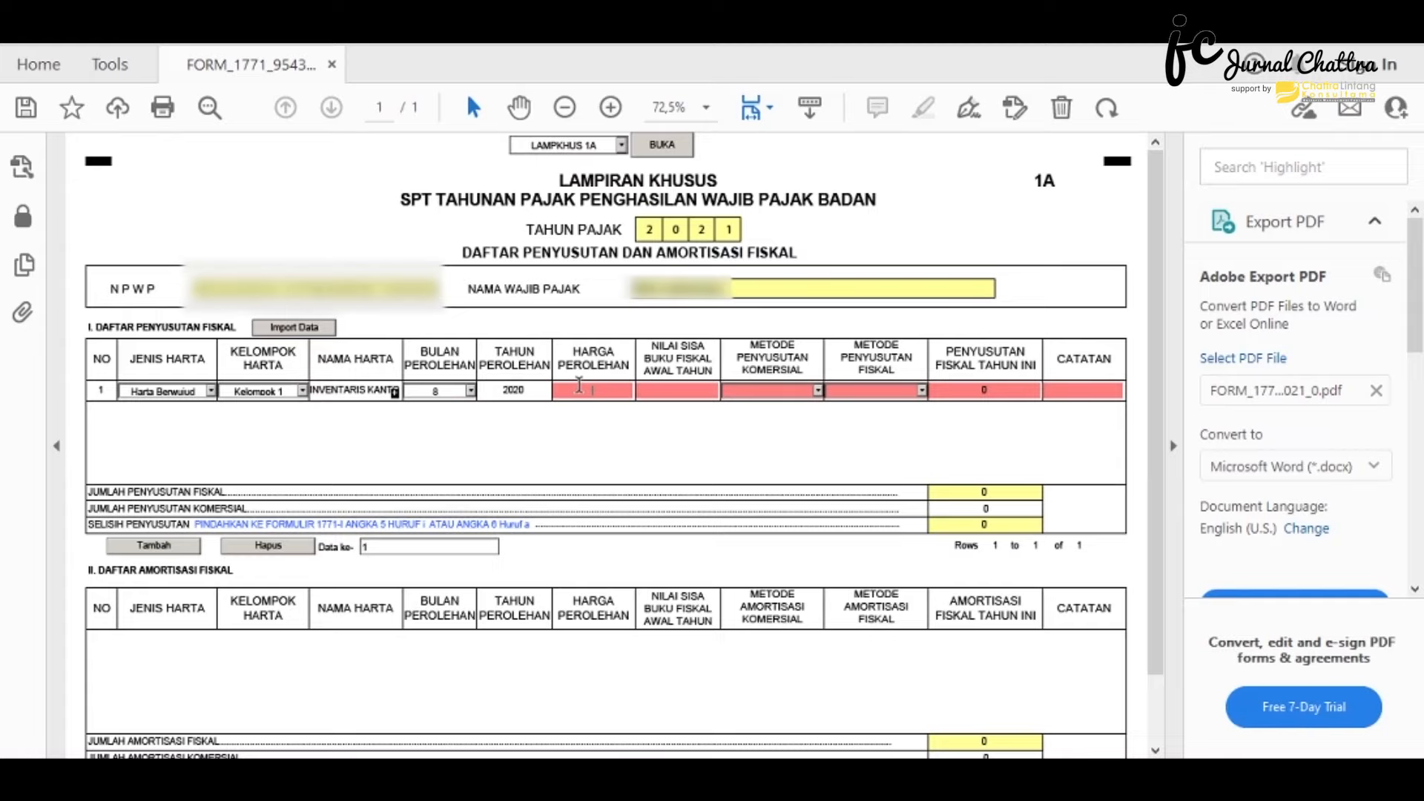
- Give row 1 price 2.210.000, residual 0, Garis Lurus methods, depreciation 230.210, note 'PRINTER EPSON'; add another row
text(2210000)
click(680, 388)
text(0)
click(817, 391)
click(771, 404)
click(921, 391)
click(902, 405)
text(230210)
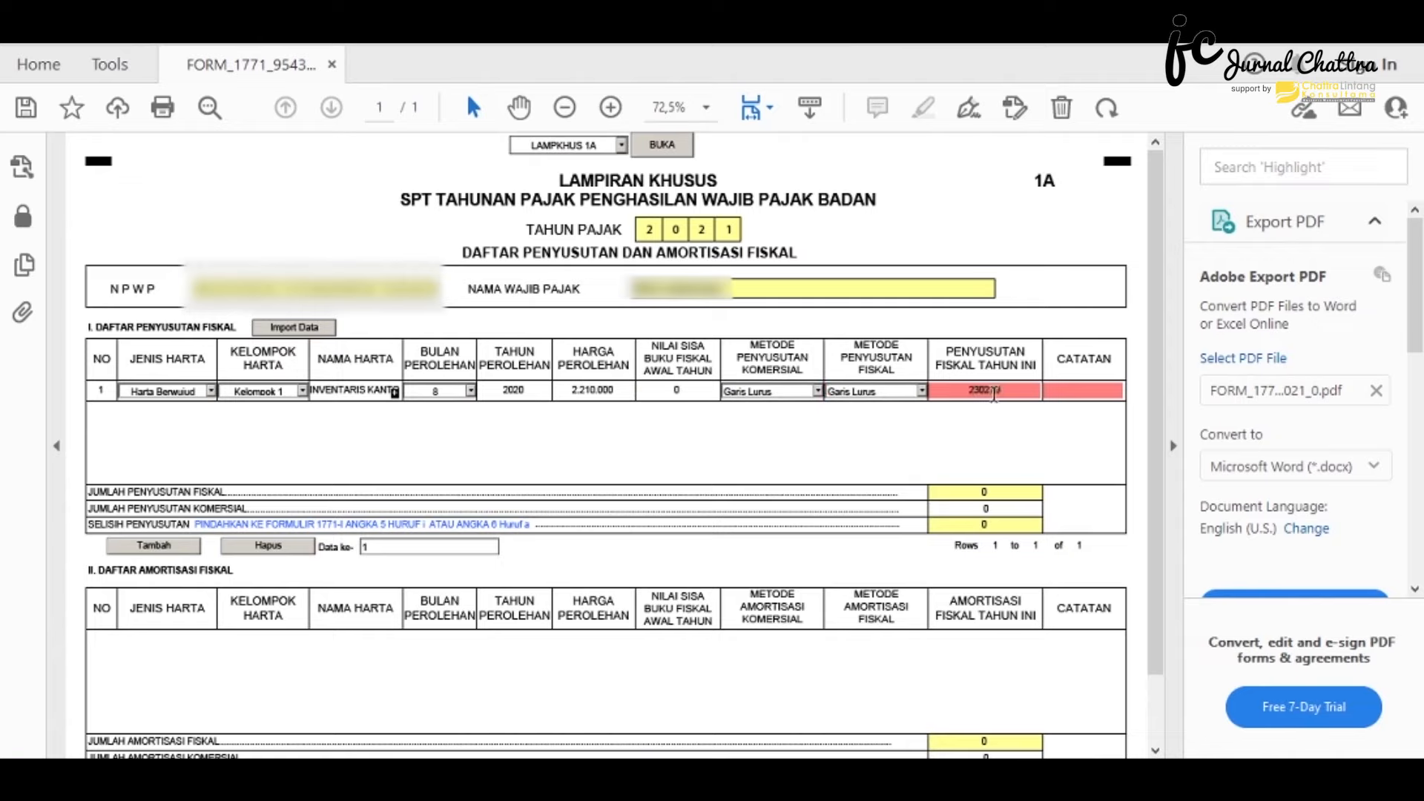
click(1064, 391)
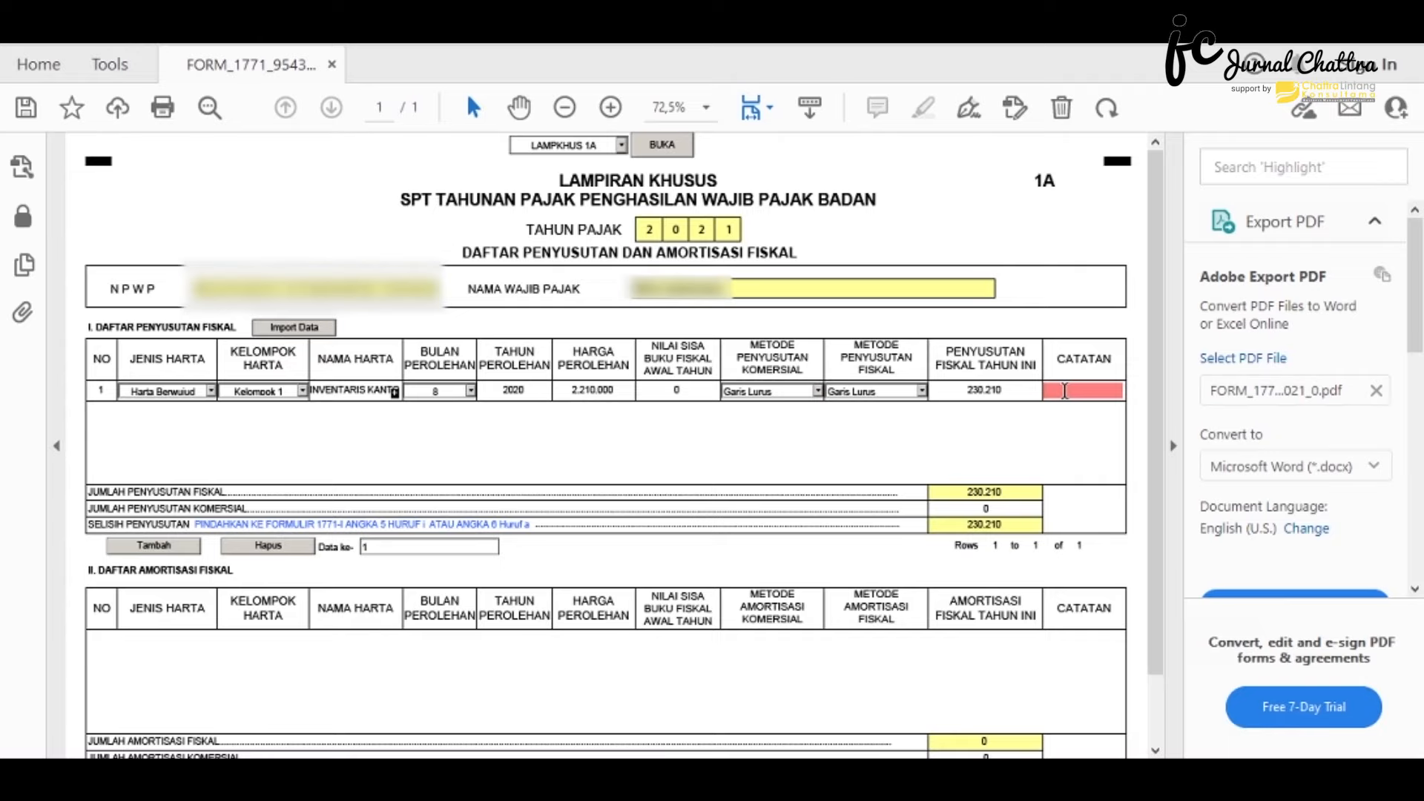
text(PRINTER EPSON)
click(1055, 429)
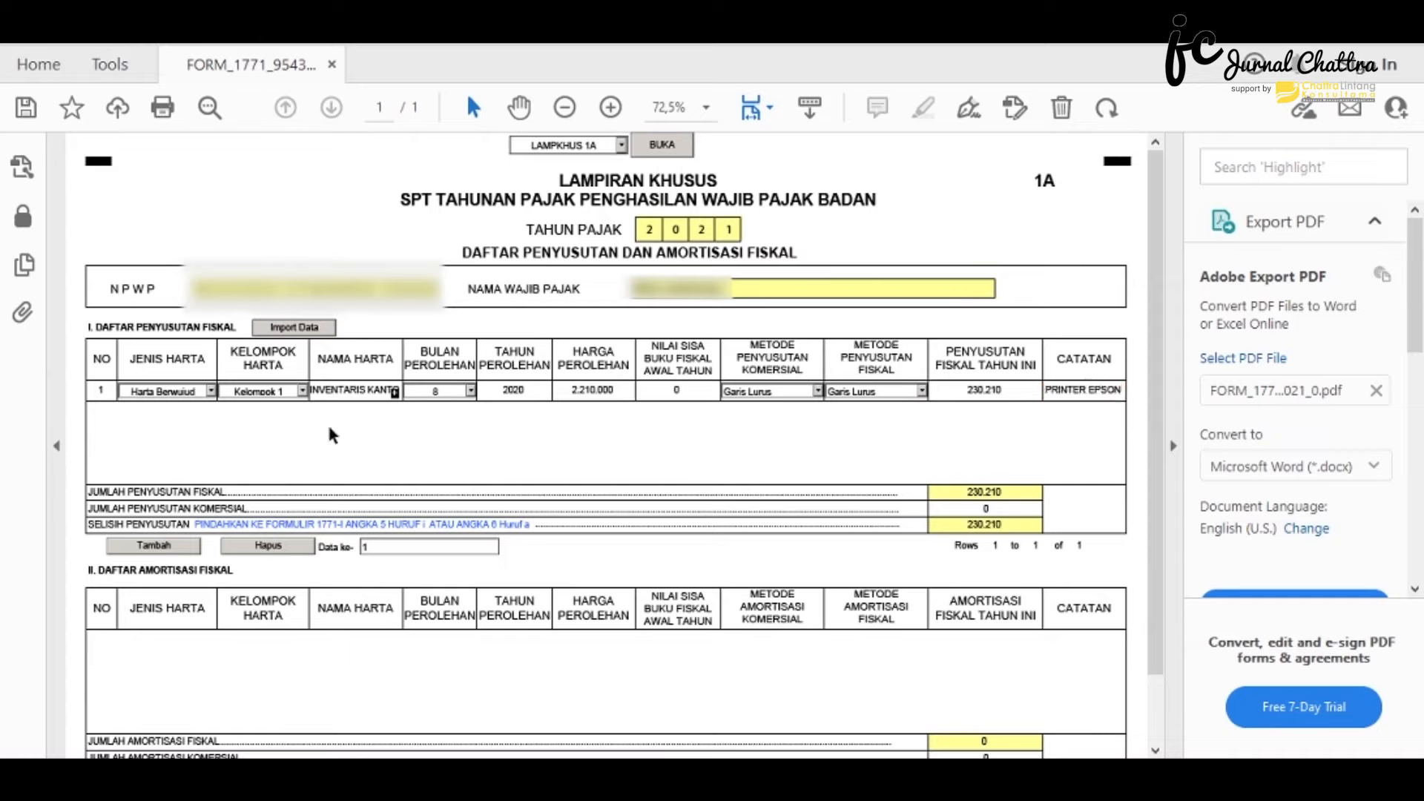
click(155, 551)
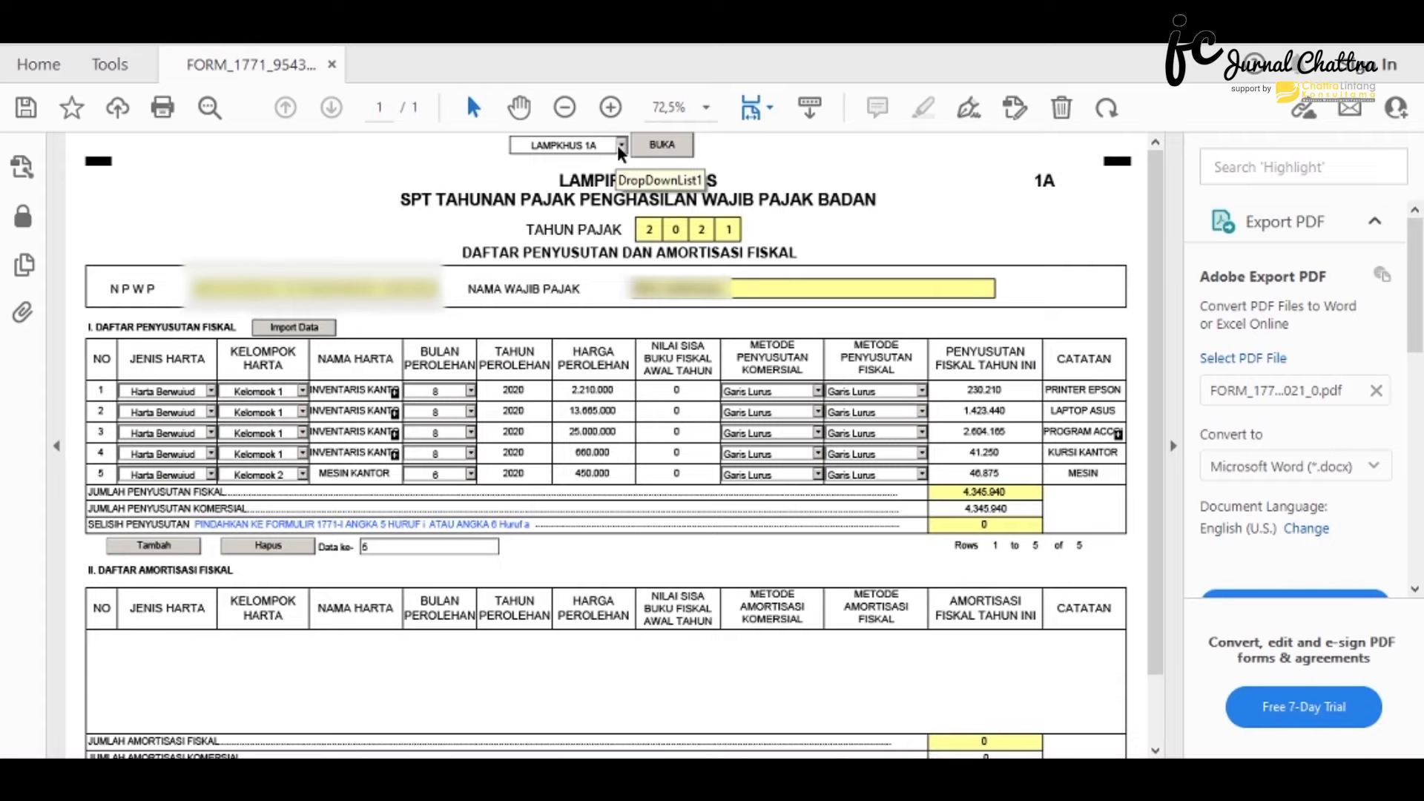
click(620, 147)
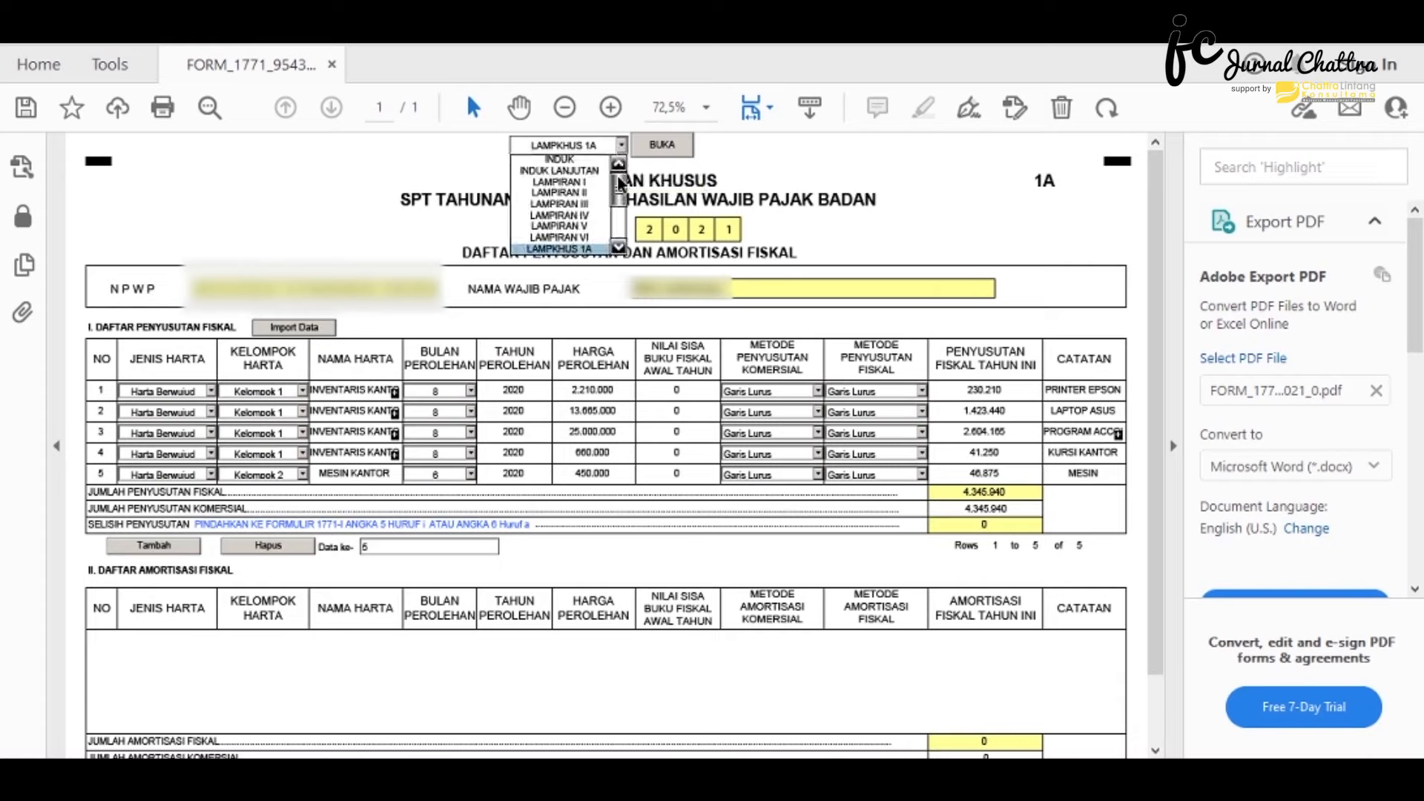
- Load the LAMPIRAN VI attachment and scroll through its empty page
click(597, 238)
click(642, 143)
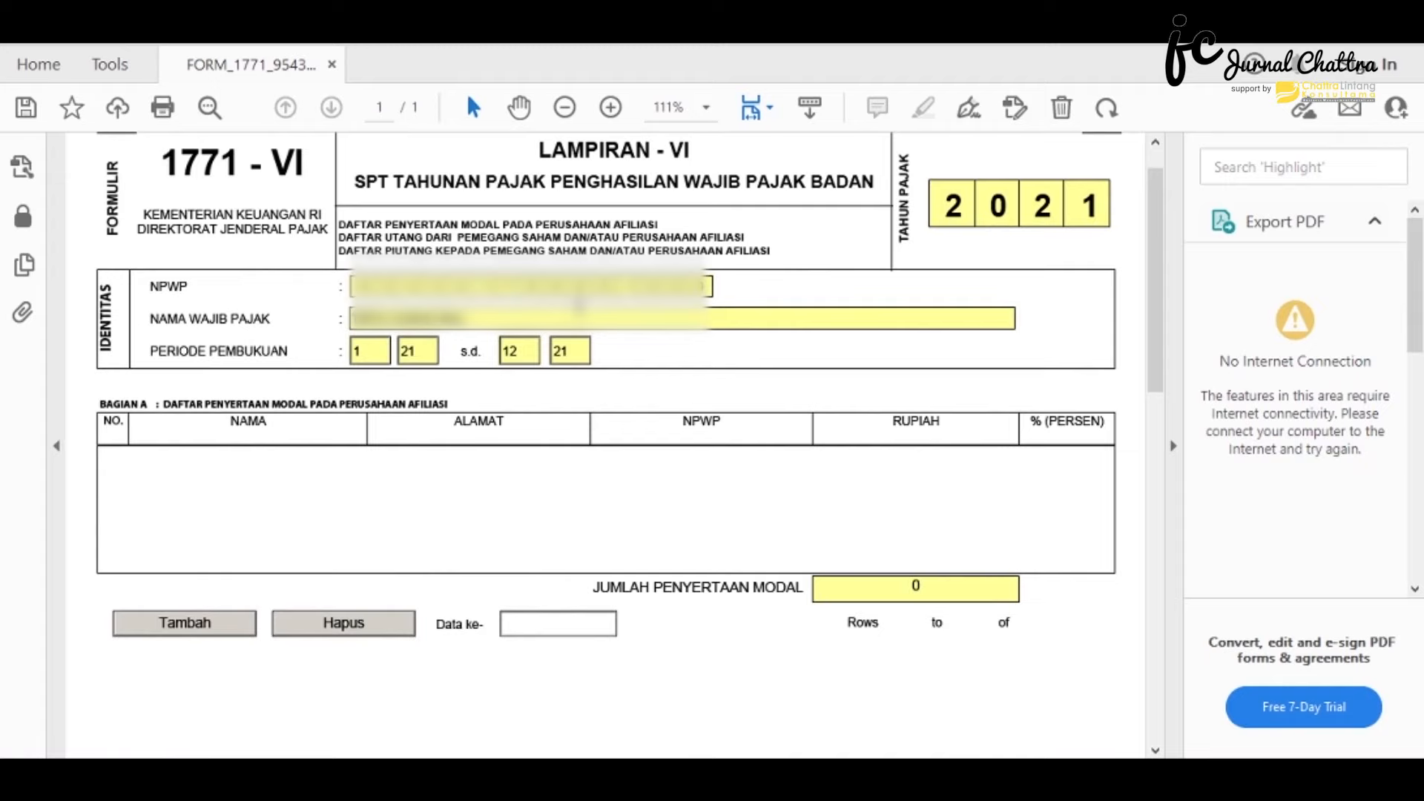
scroll(580, 310, down, 5)
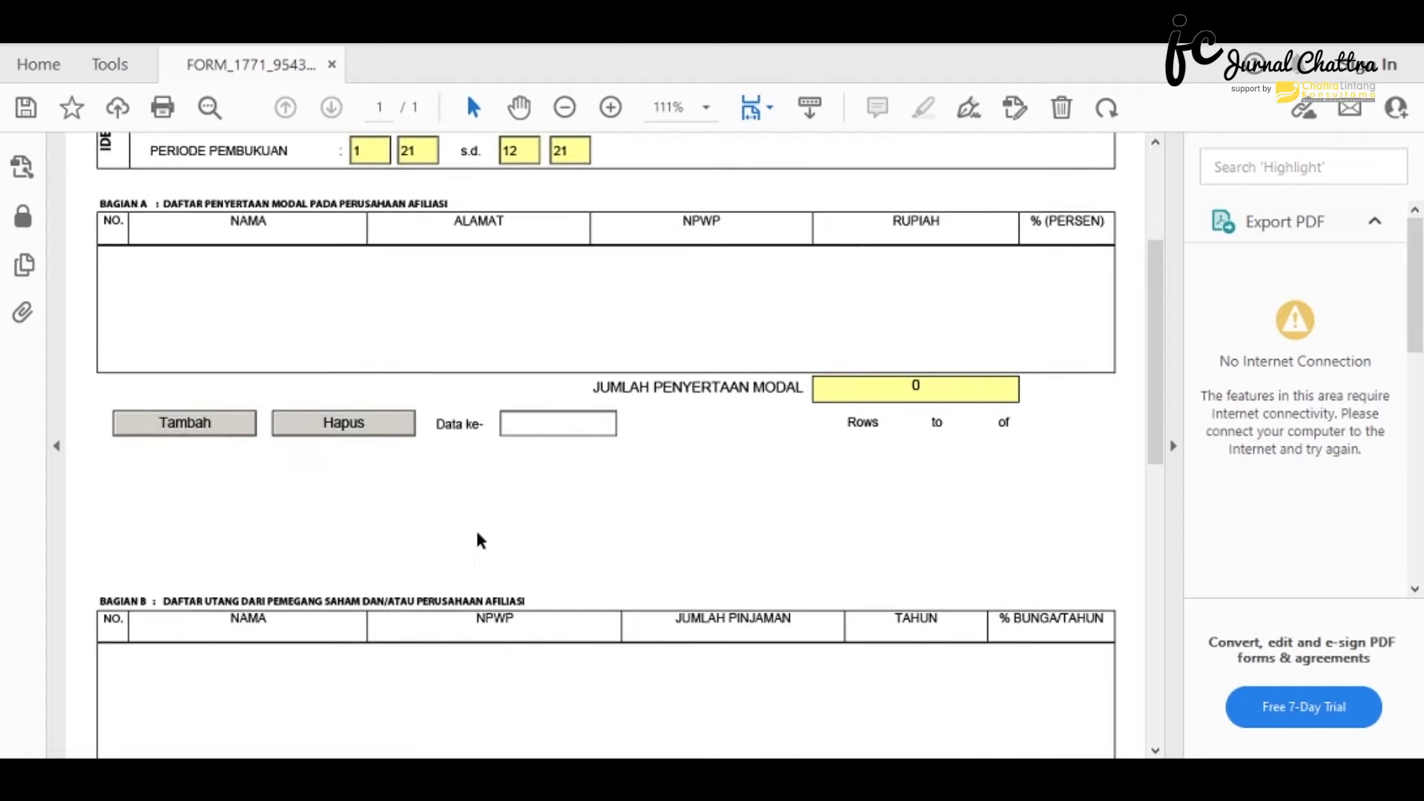
scroll(474, 564, up, 6)
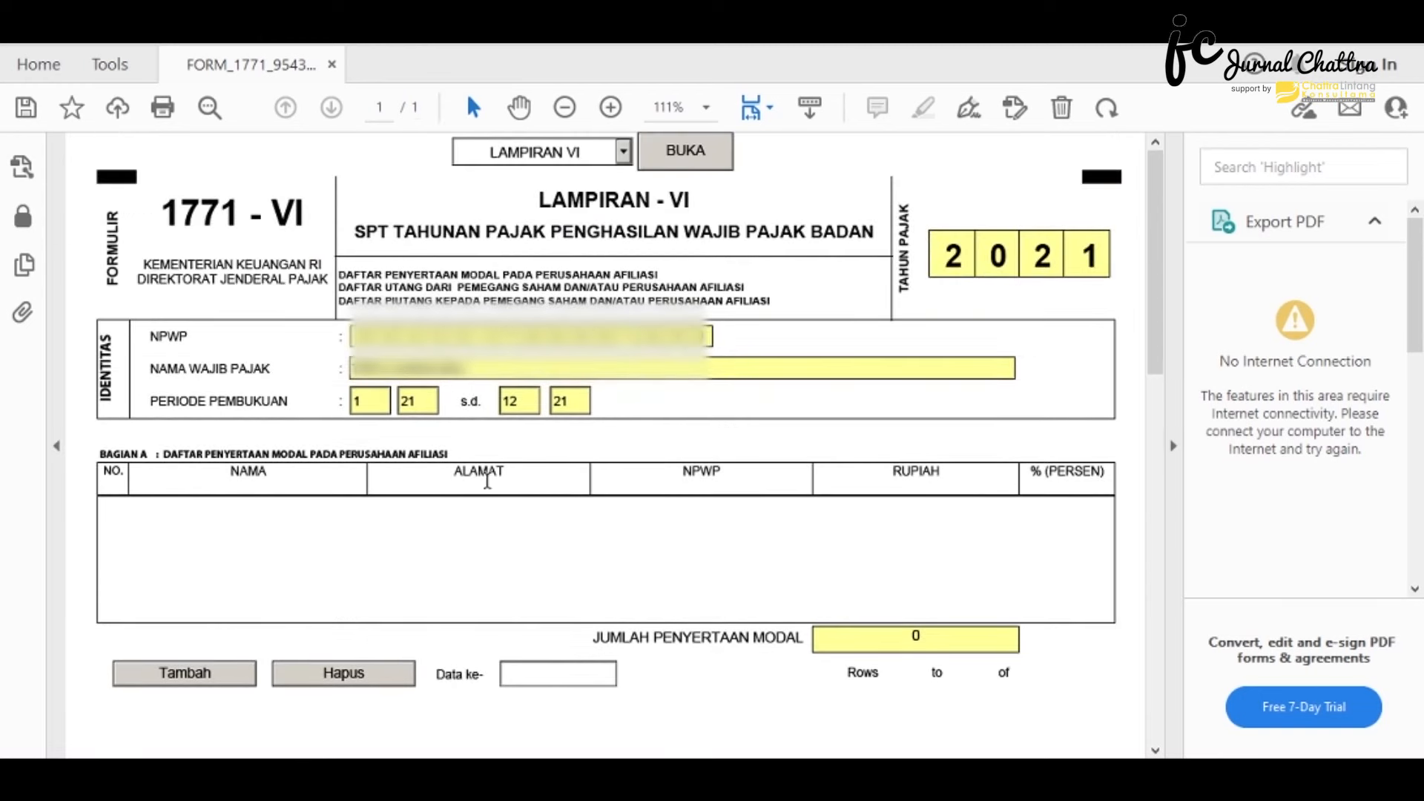
- Switch to the LAMPIRAN V shareholder attachment
click(621, 155)
click(604, 268)
click(647, 162)
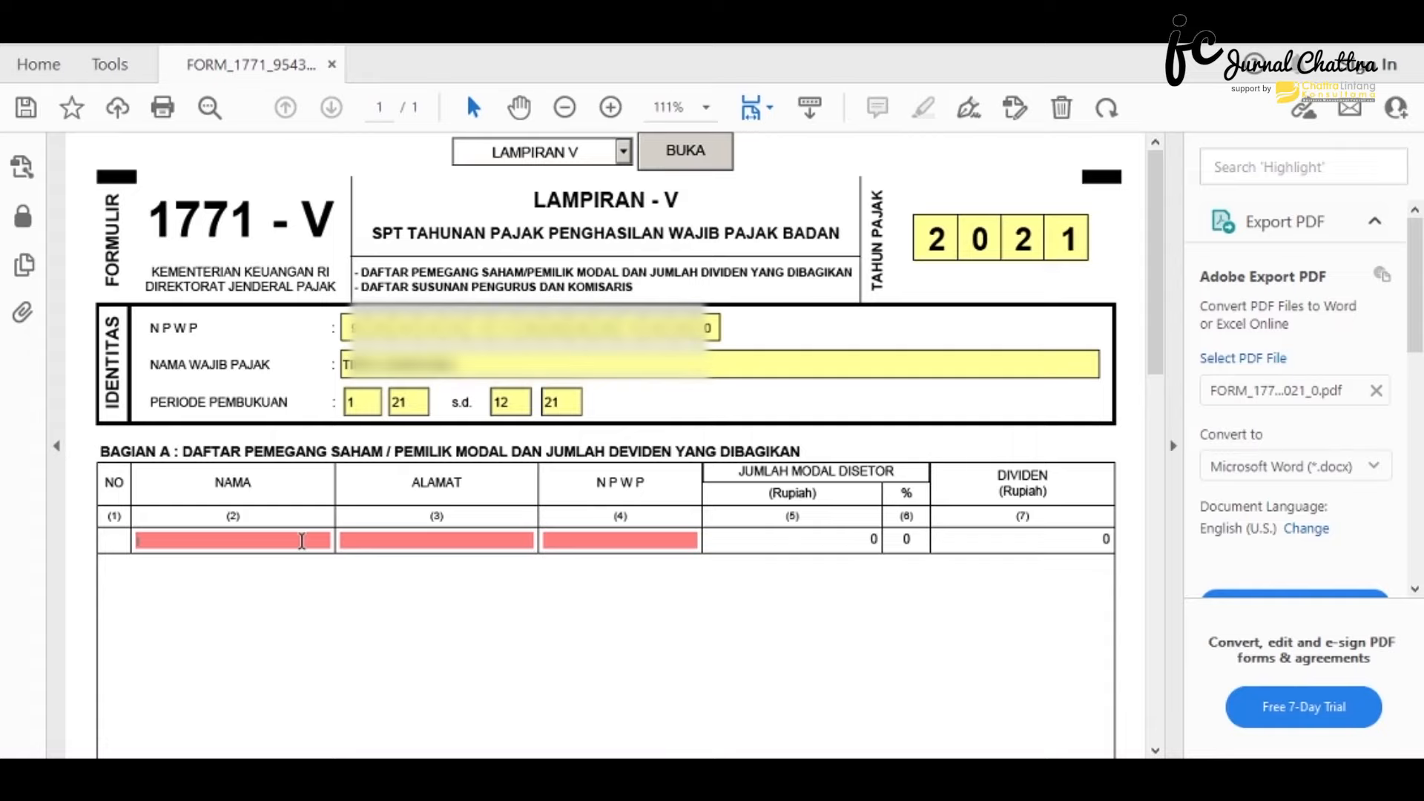
- Fill shareholder row 1's name, address and NPWP, and commit its paid-in capital
text(ananda)
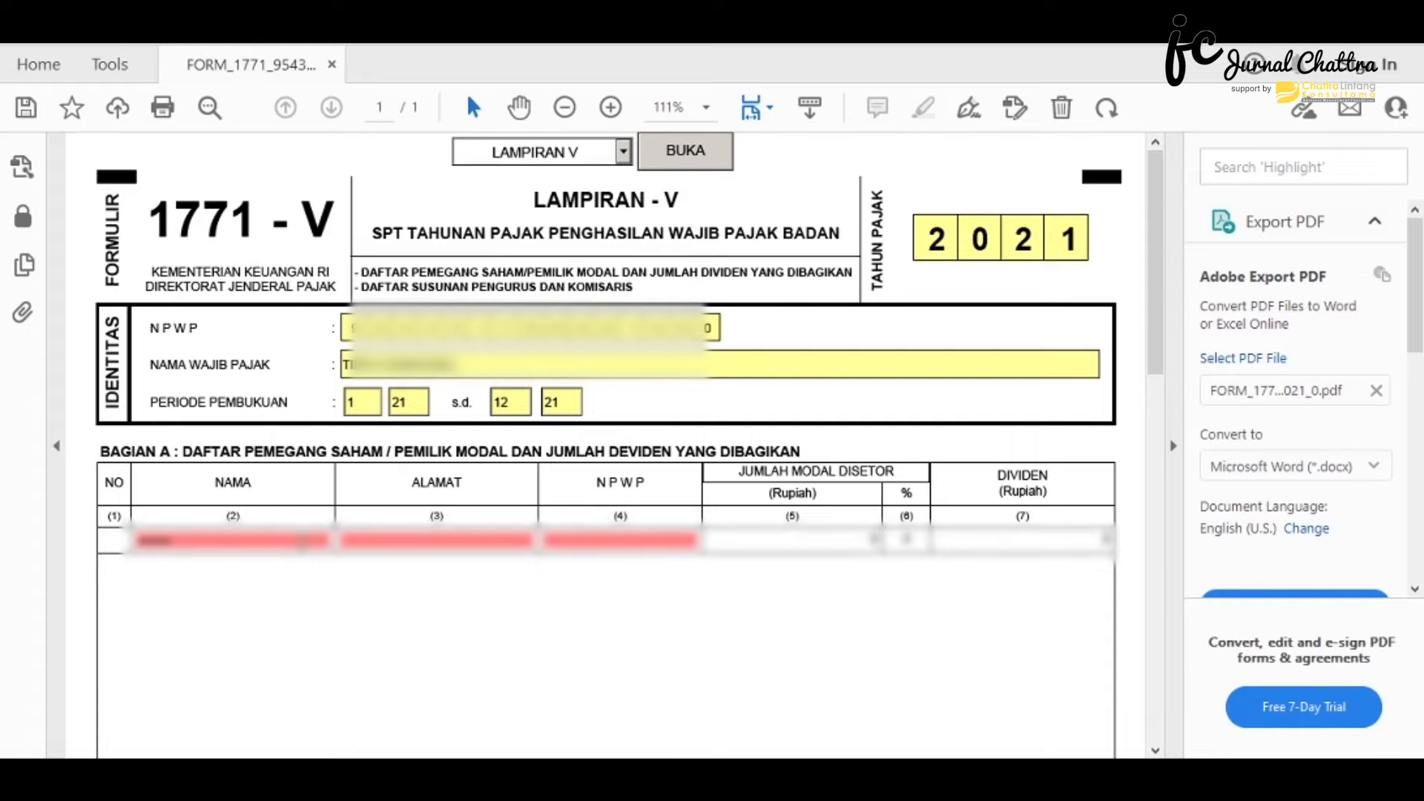
click(463, 519)
text(JALAN BANTENG)
key(Tab)
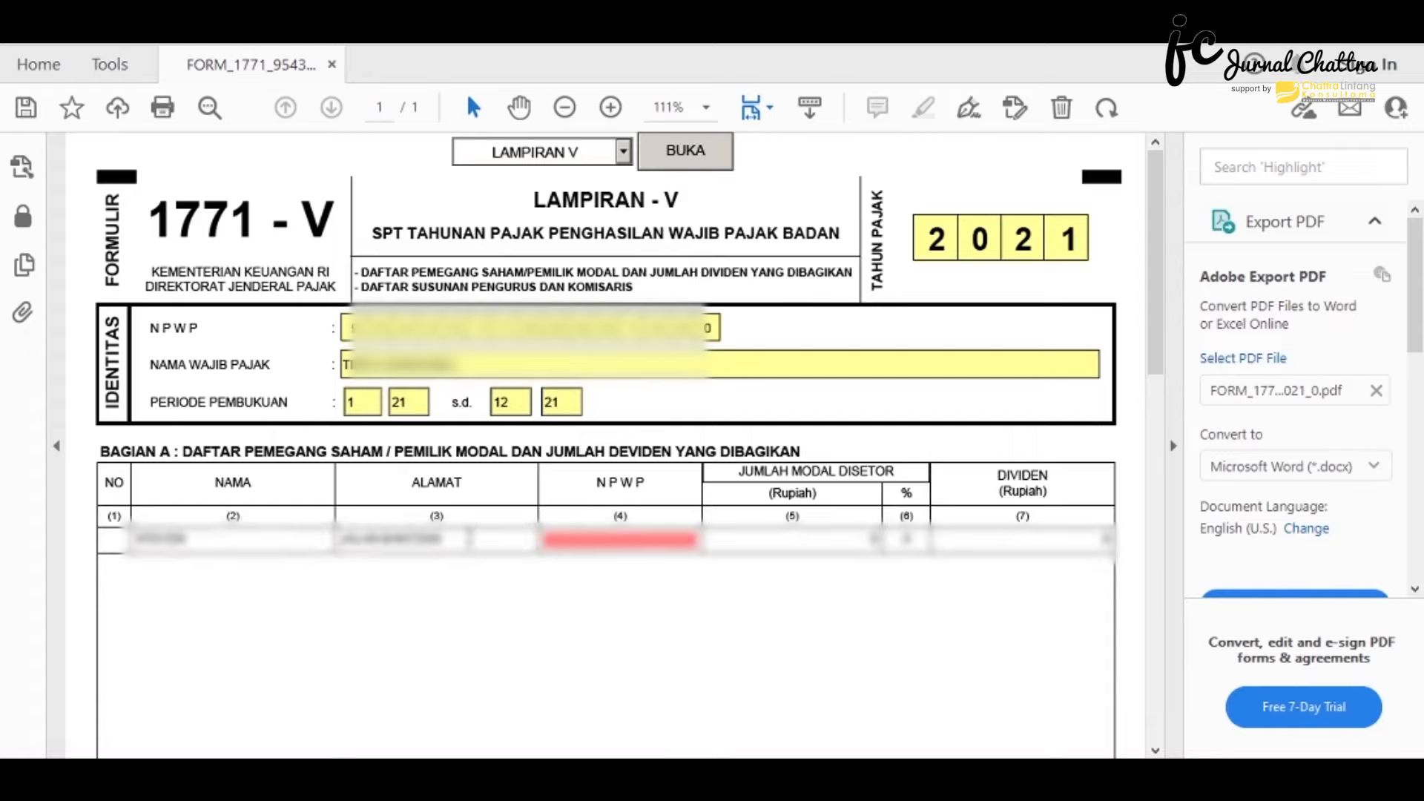
text(000000000000000)
key(Tab)
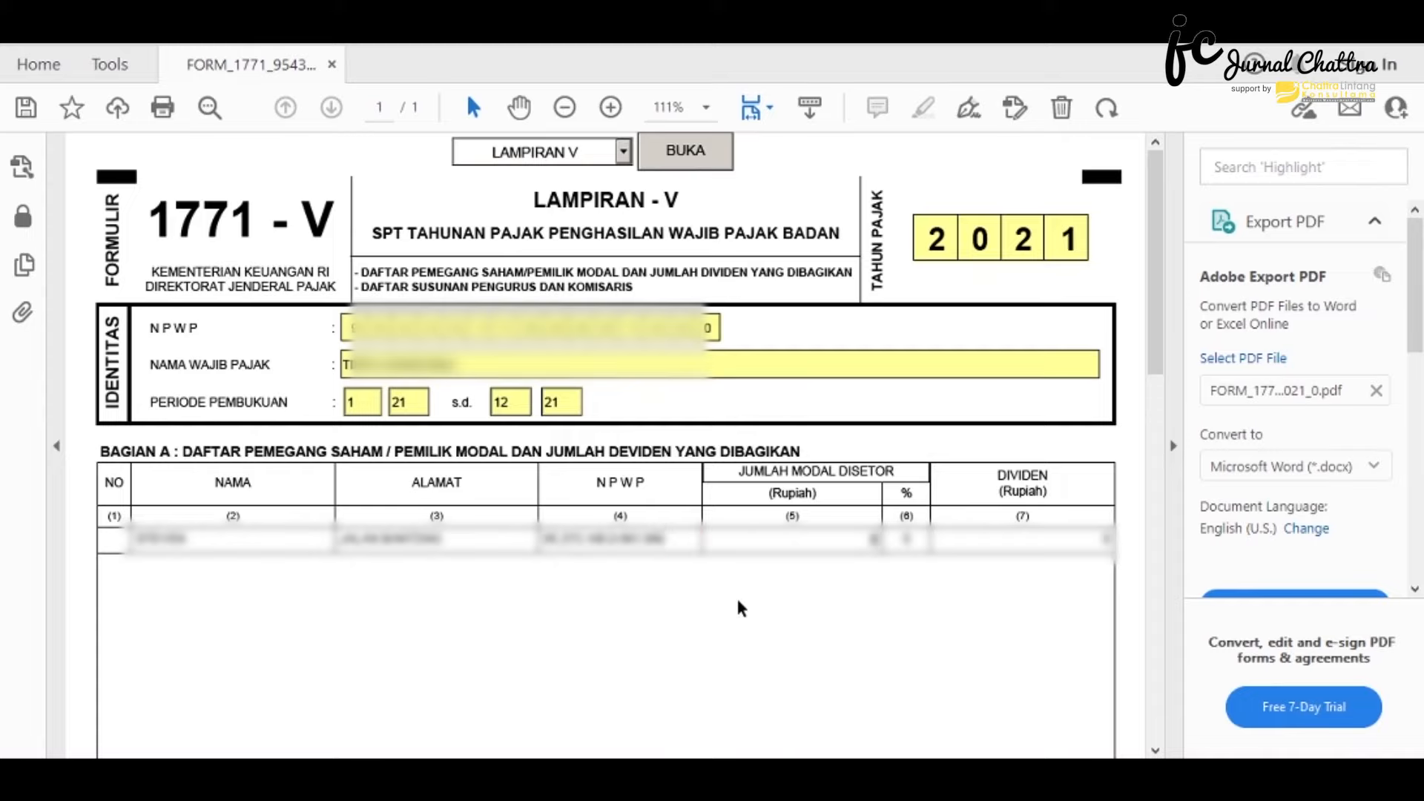
key(Tab)
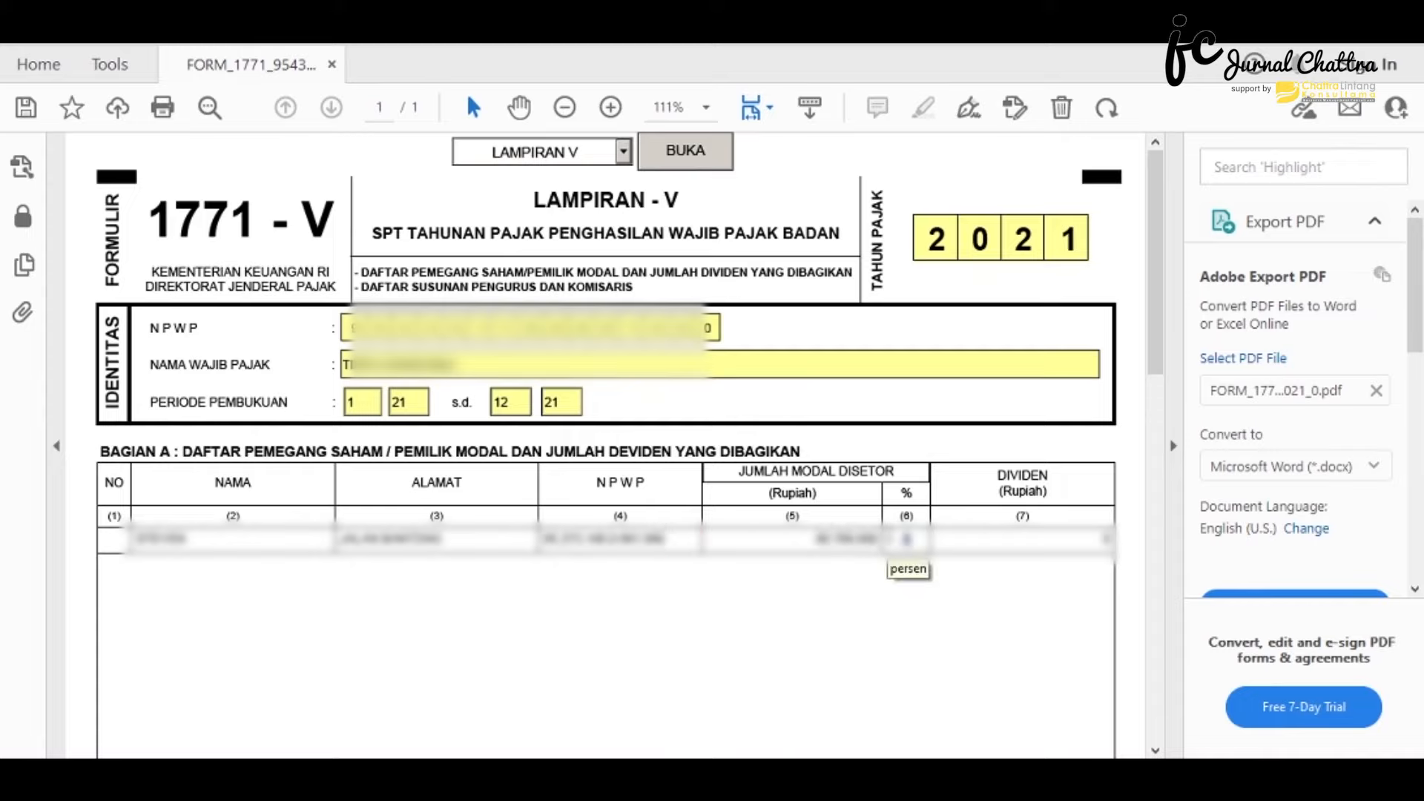
- Add a second shareholder row and a row in the Bagian B board and commissioners list
scroll(403, 579, down, 3)
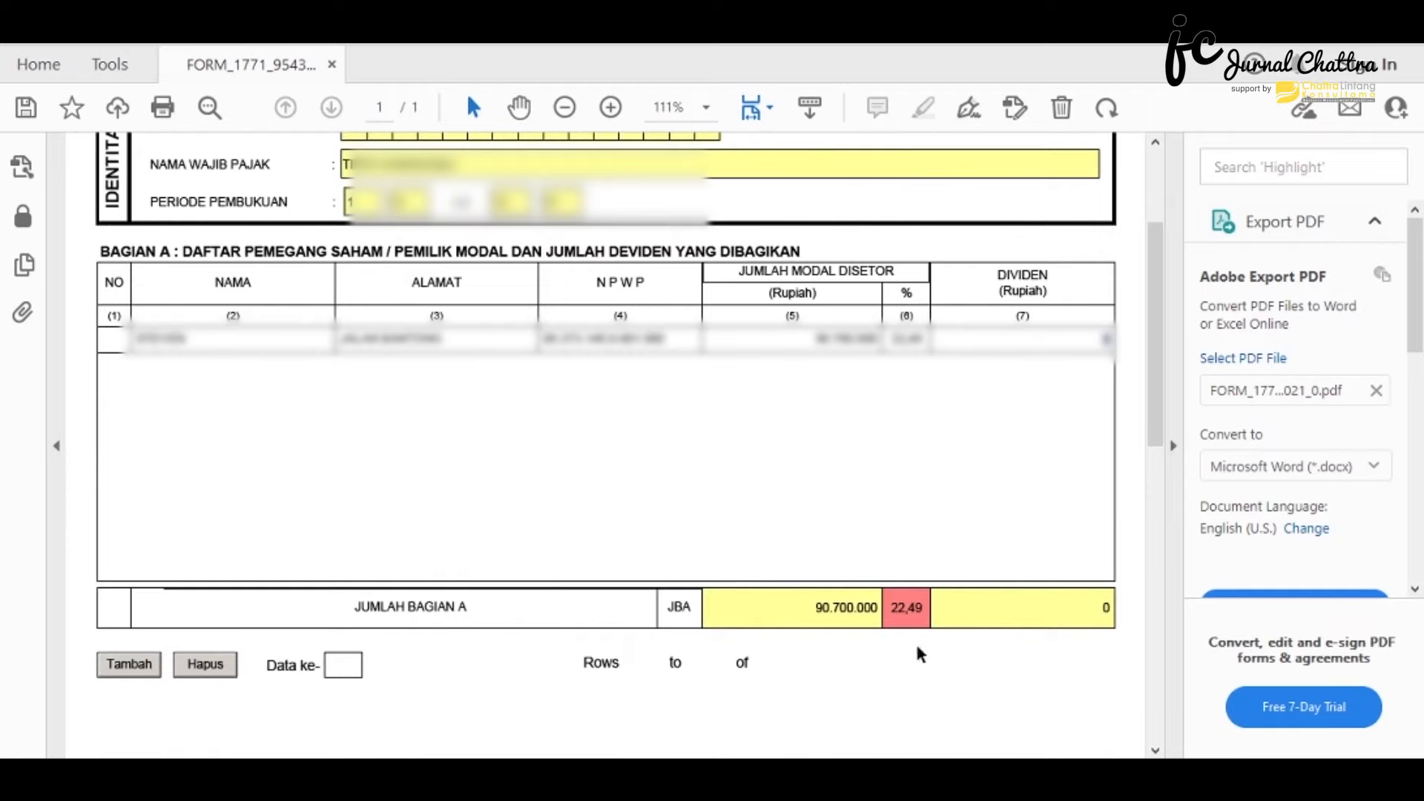
click(129, 665)
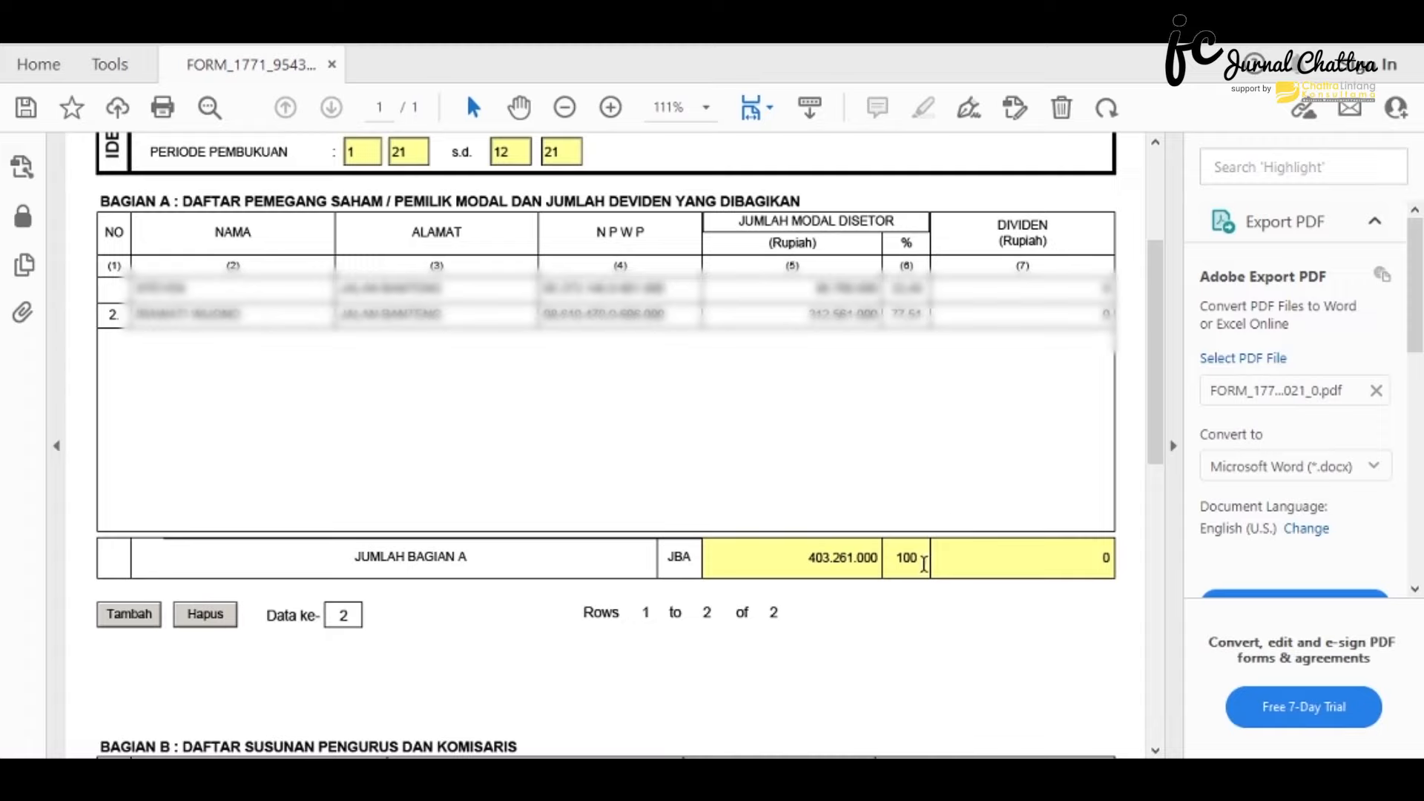
scroll(924, 563, down, 5)
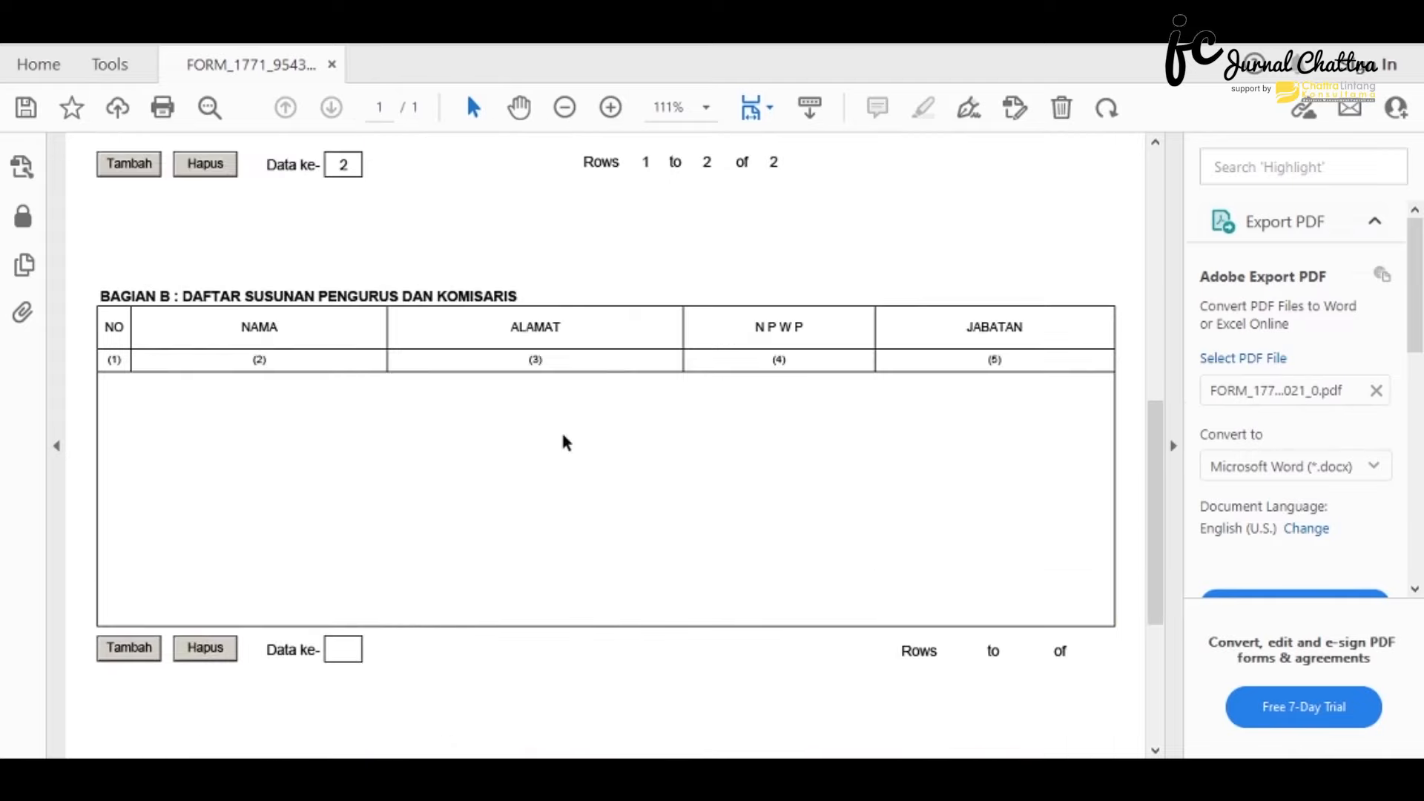
click(156, 647)
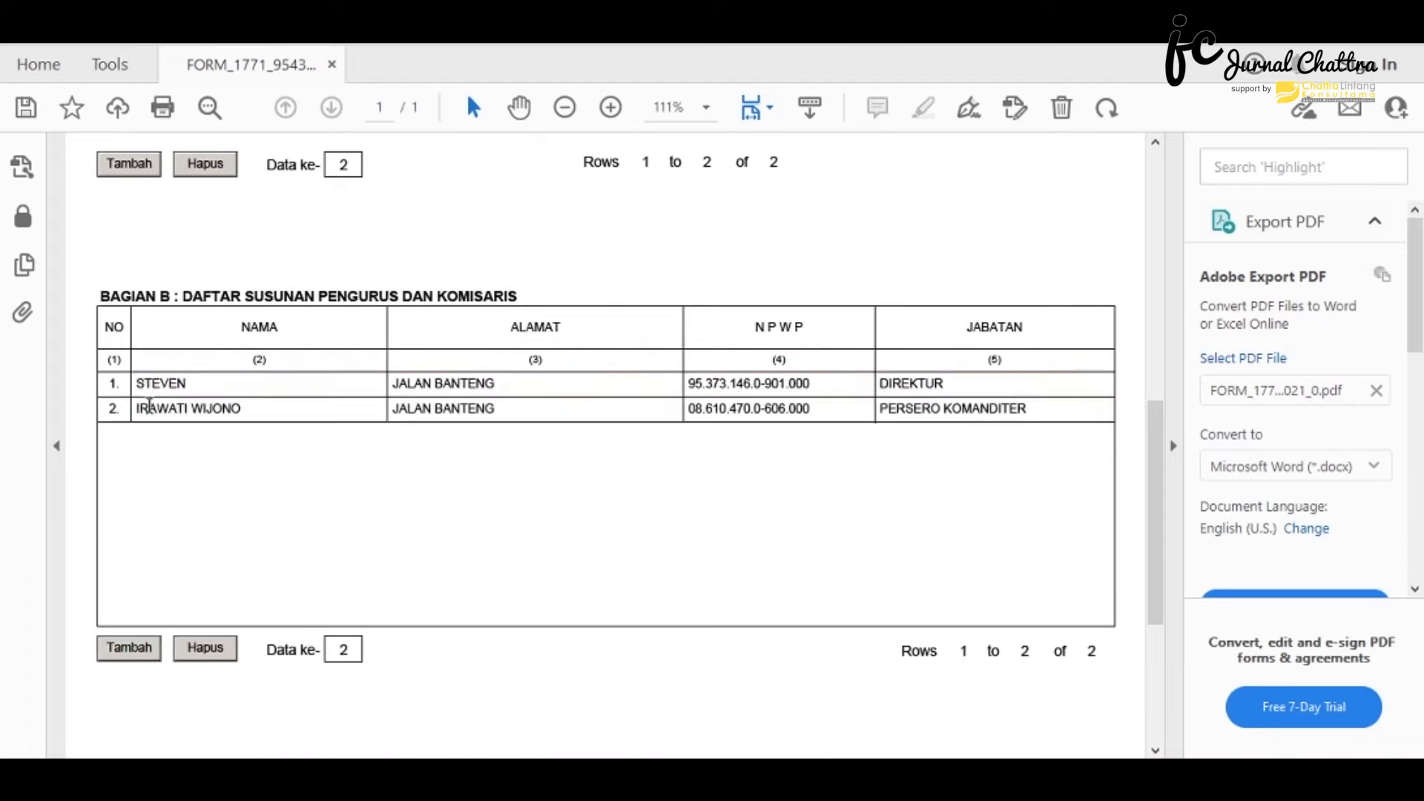
scroll(144, 403, up, 10)
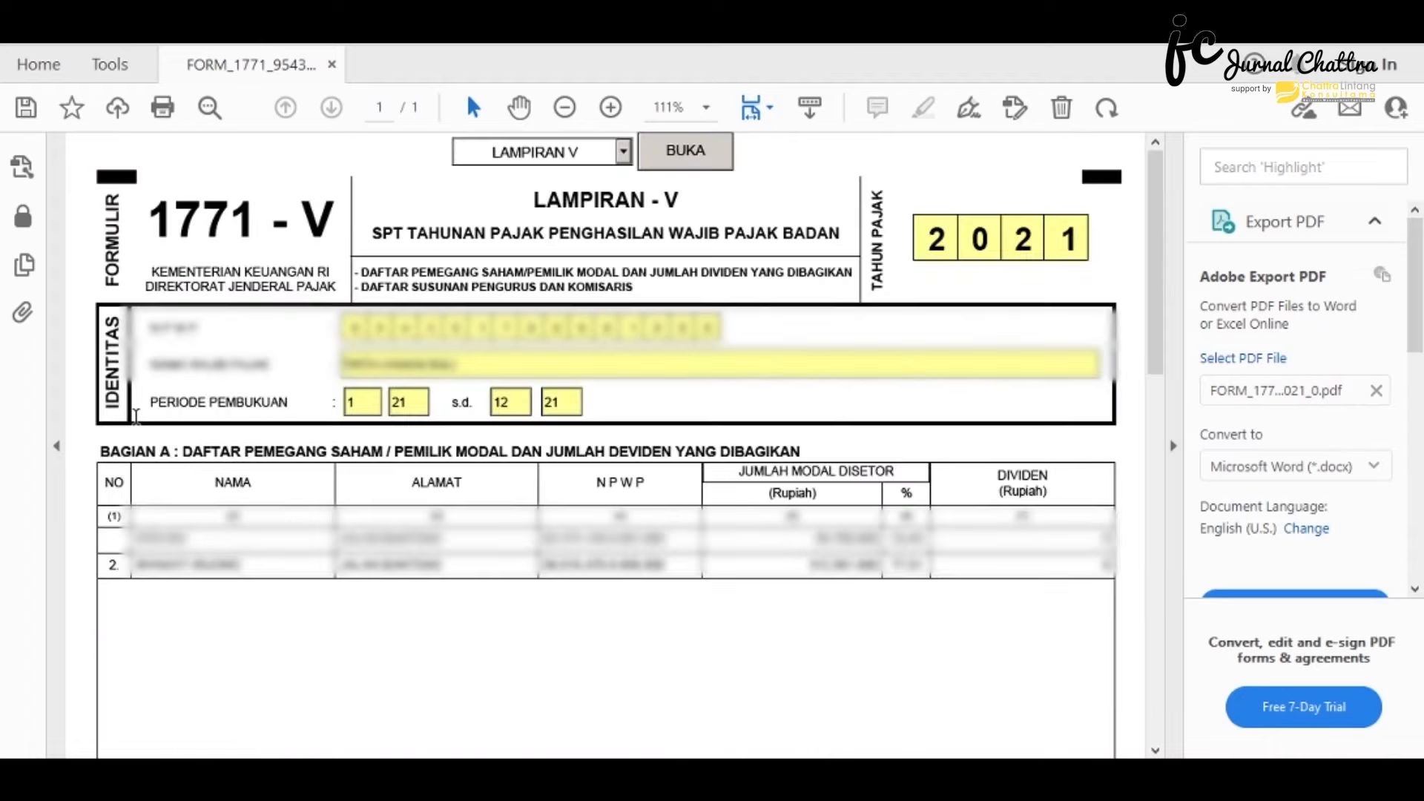
- Load the LAMPIRAN IV attachment and scroll through its final-tax sections
click(623, 154)
click(581, 260)
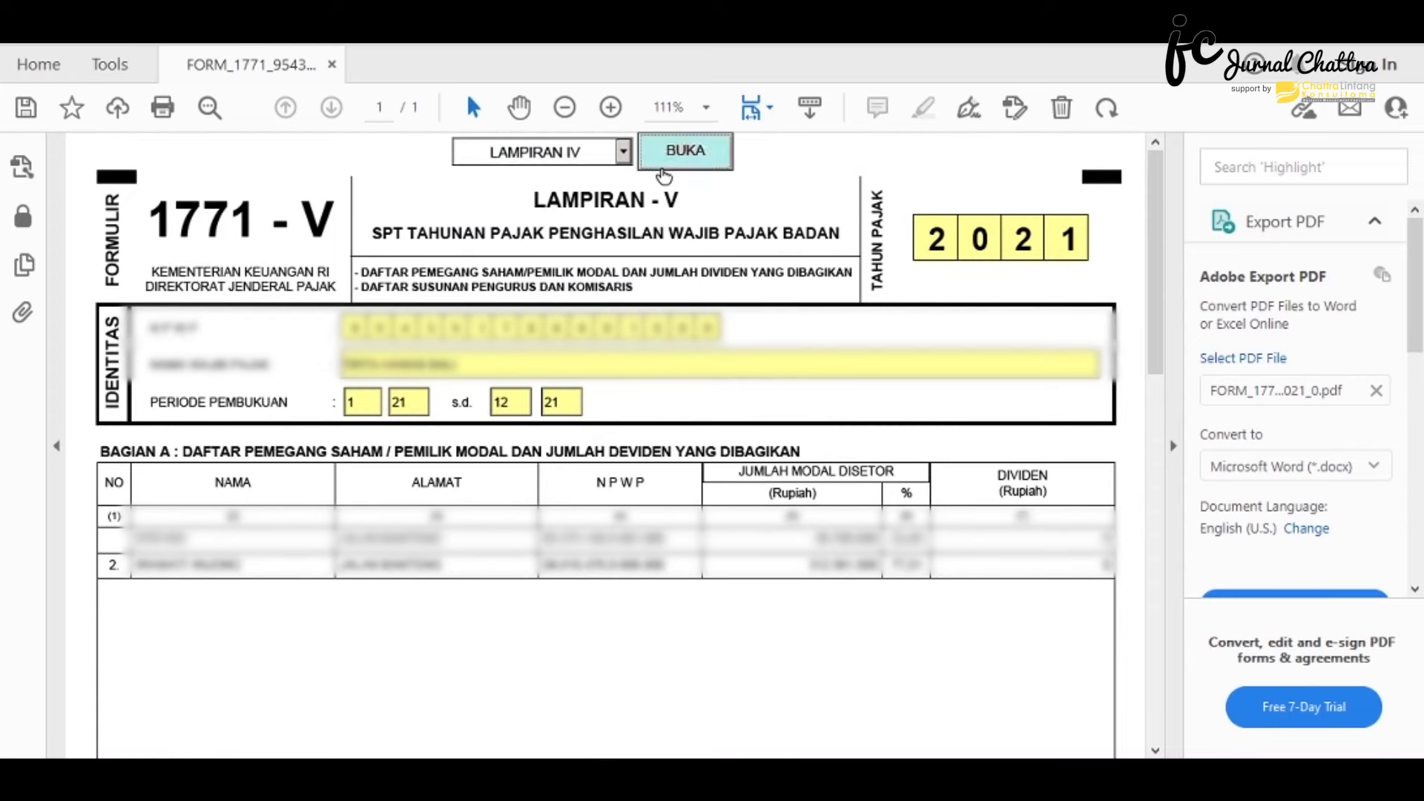
click(664, 172)
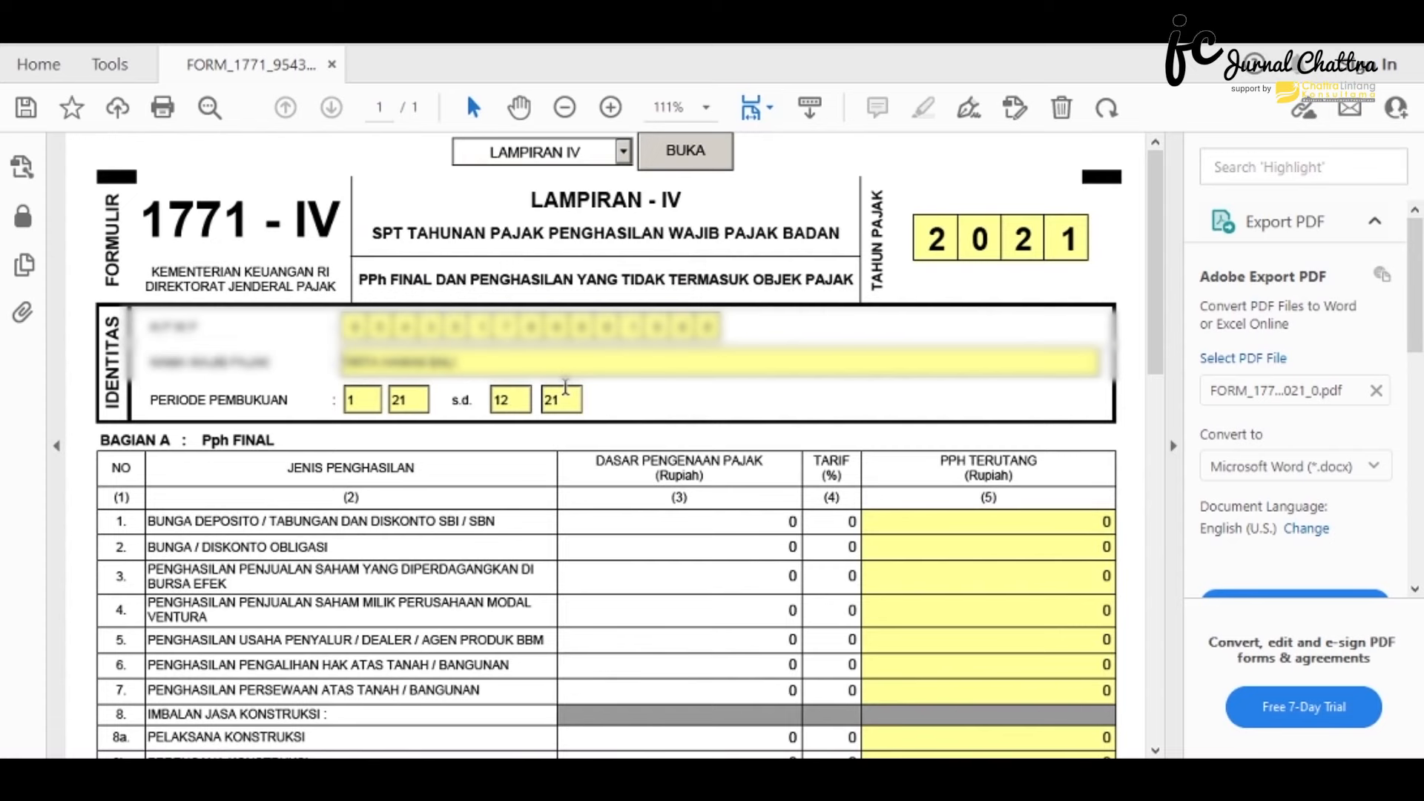
scroll(565, 387, down, 5)
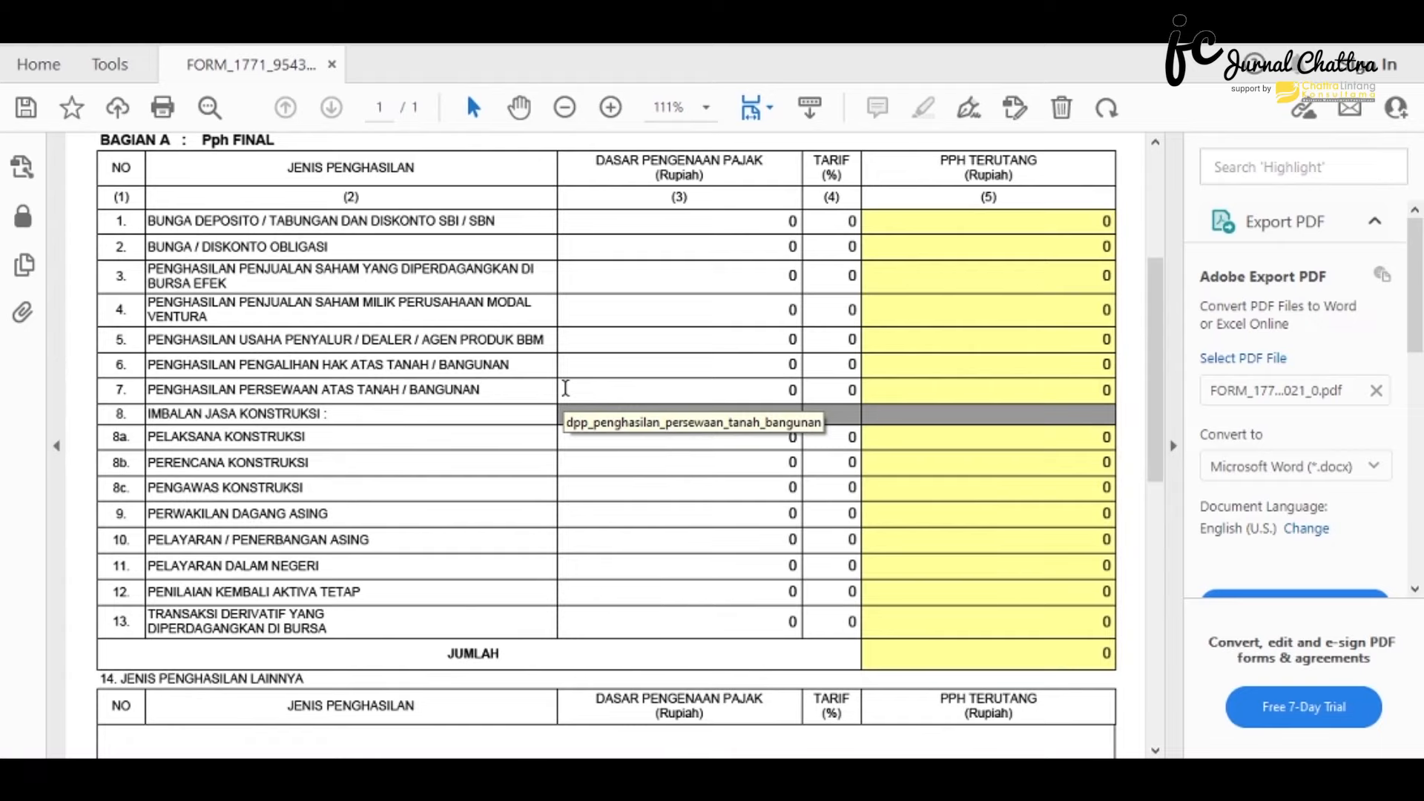
scroll(565, 388, down, 3)
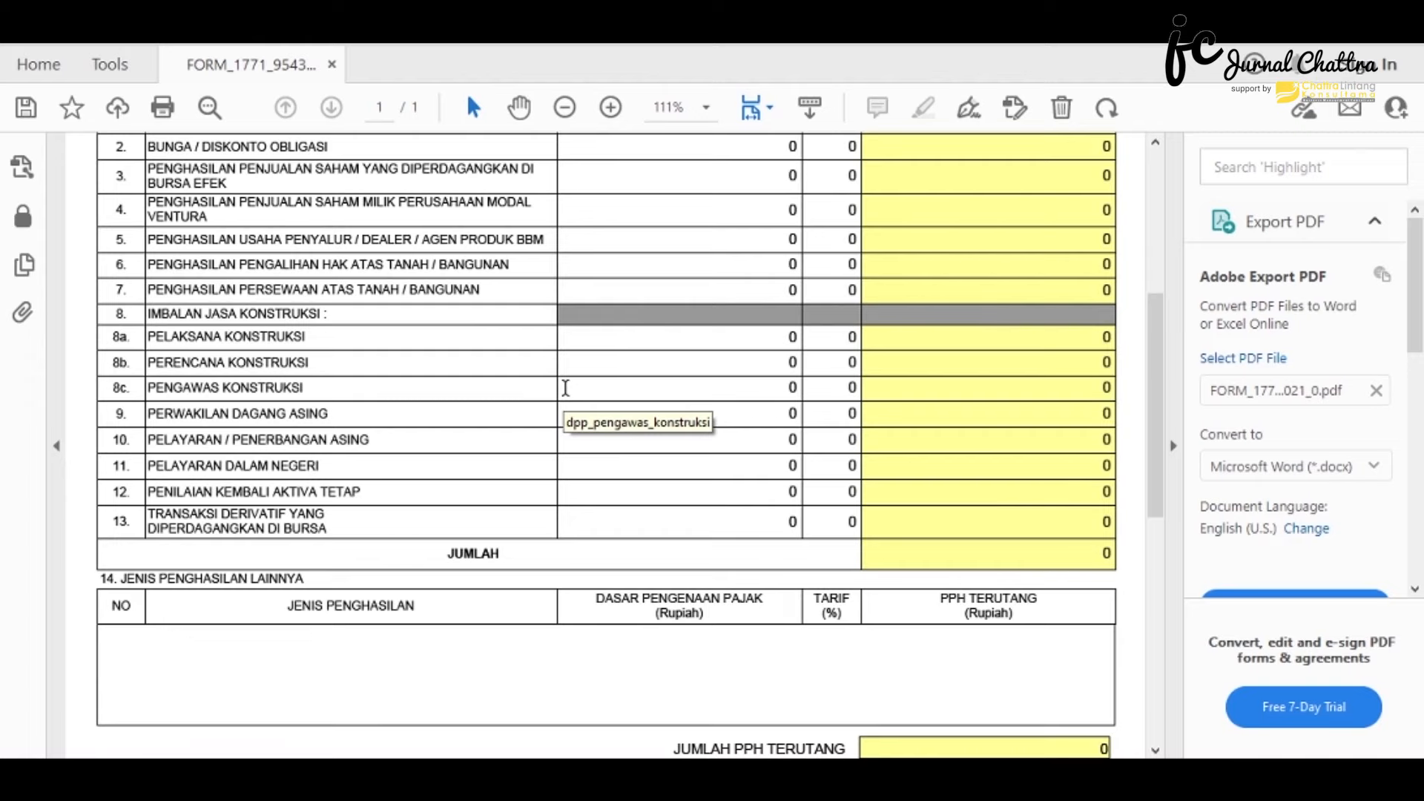
scroll(565, 388, up, 2)
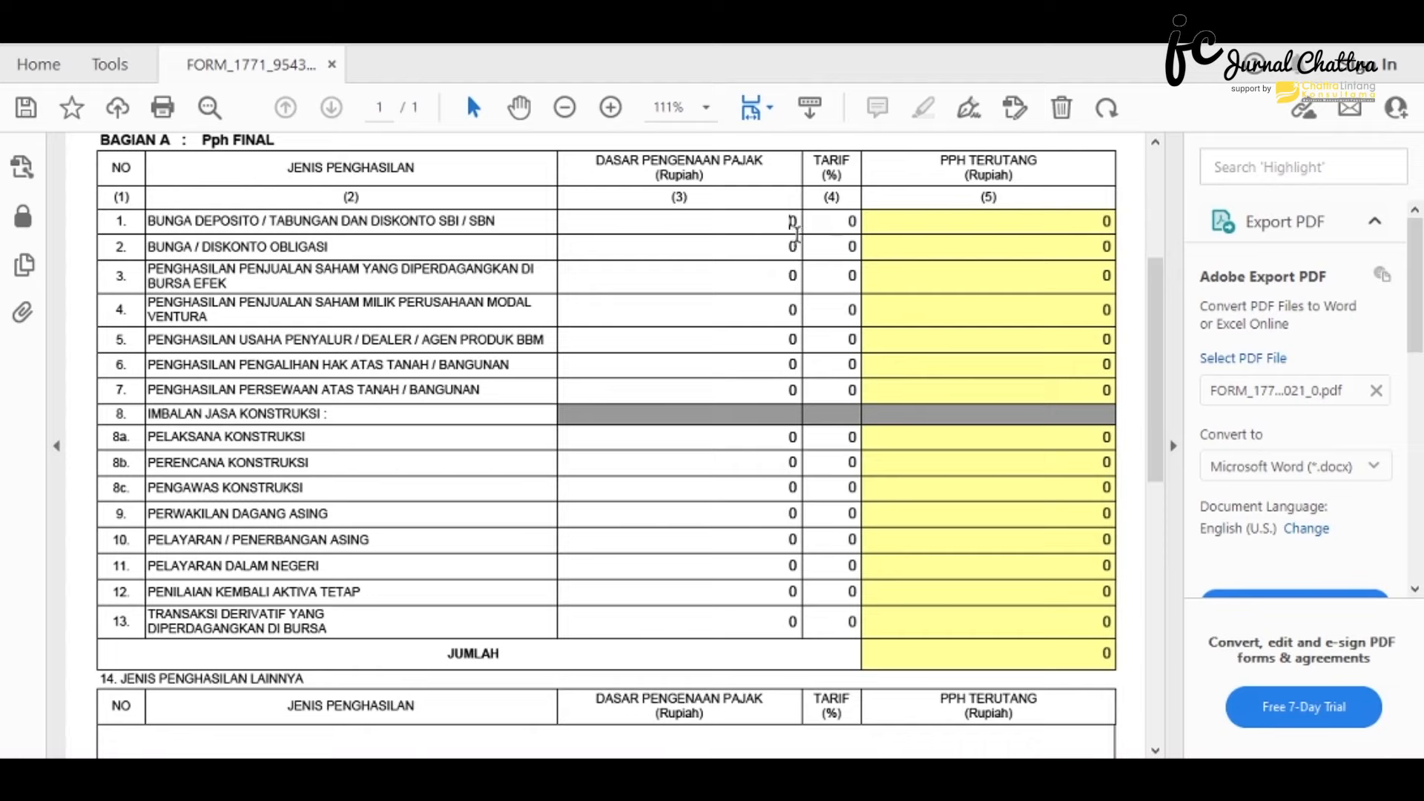
- Enter deposit interest base 59.824 at a 20% rate, giving 11.965 final tax
drag(789, 222, 811, 222)
text(59824)
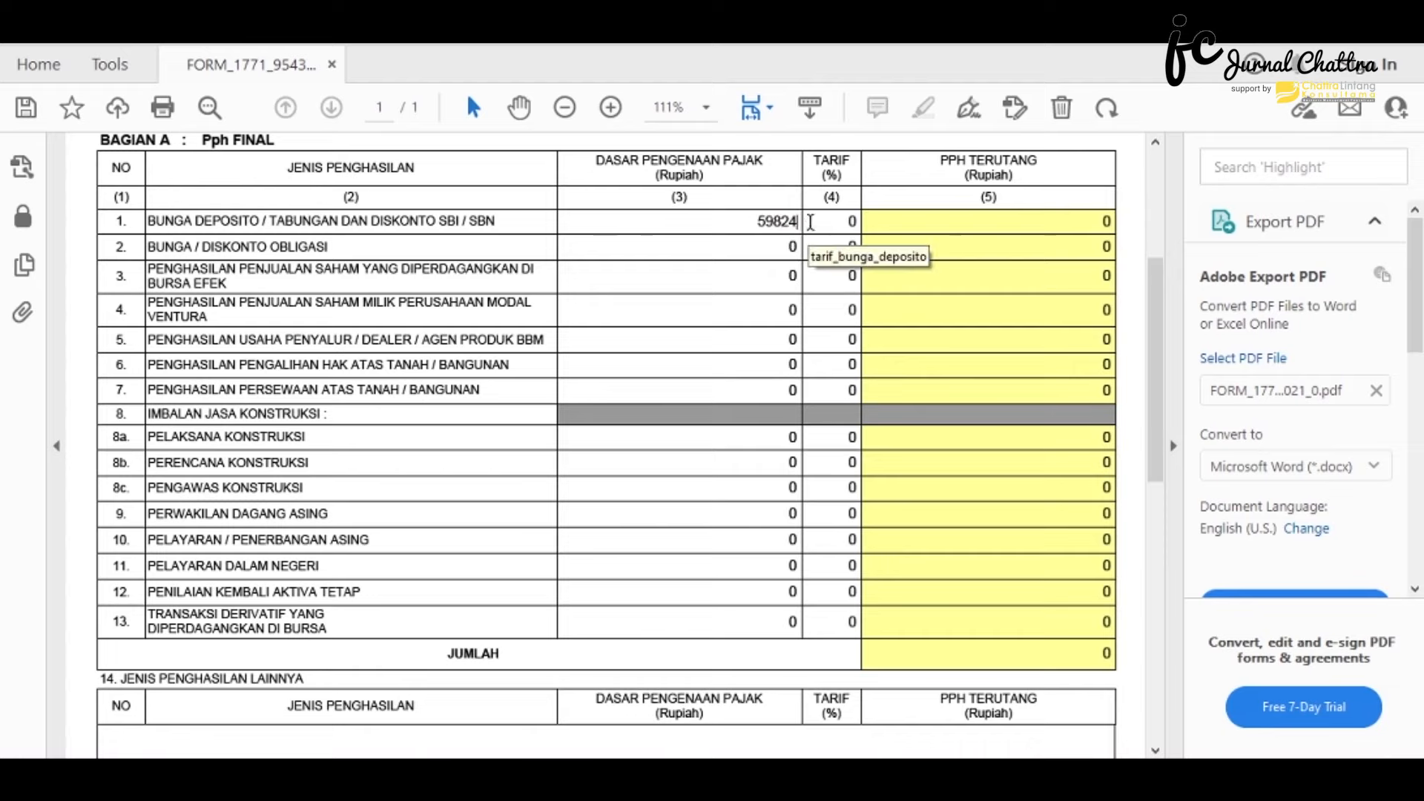
key(Tab)
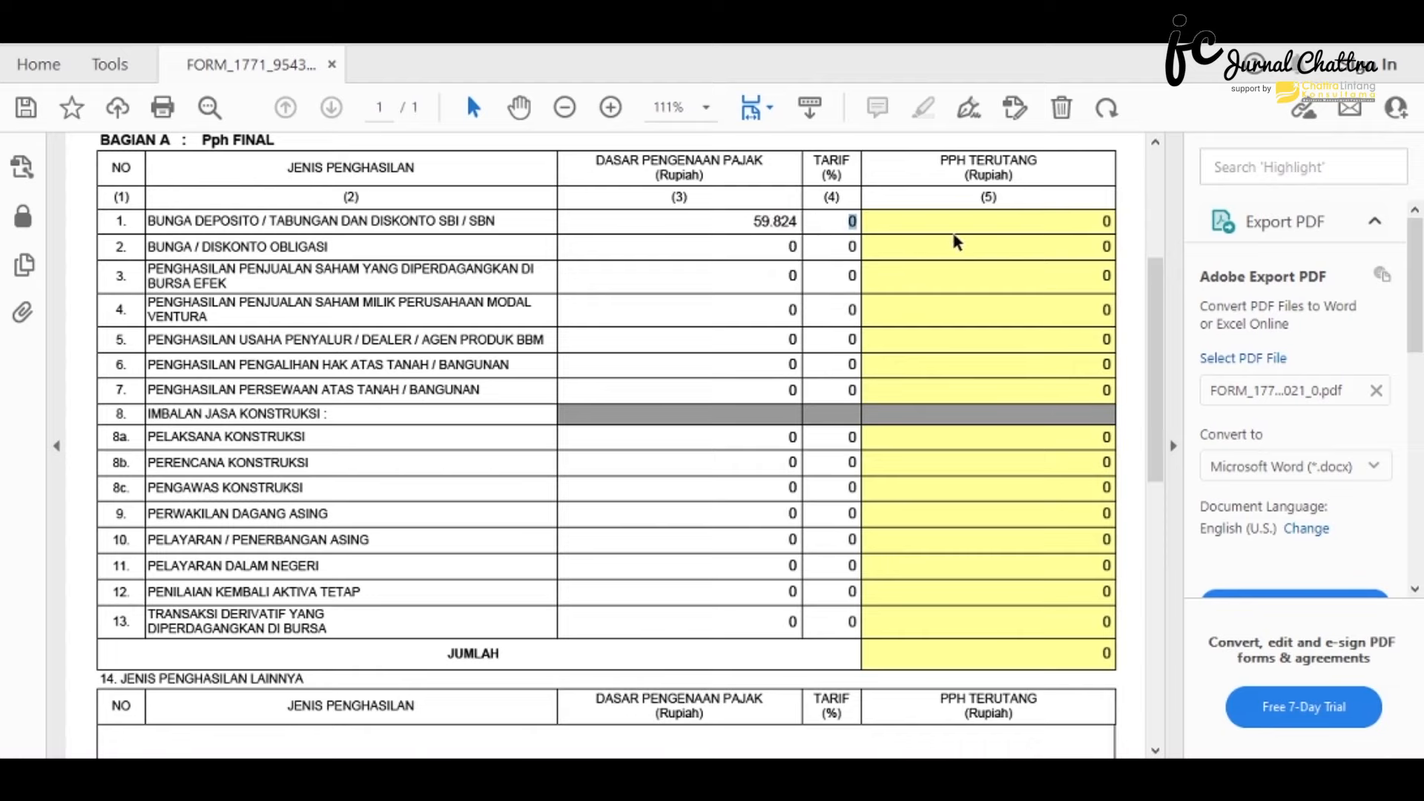
text(20)
scroll(256, 465, down, 3)
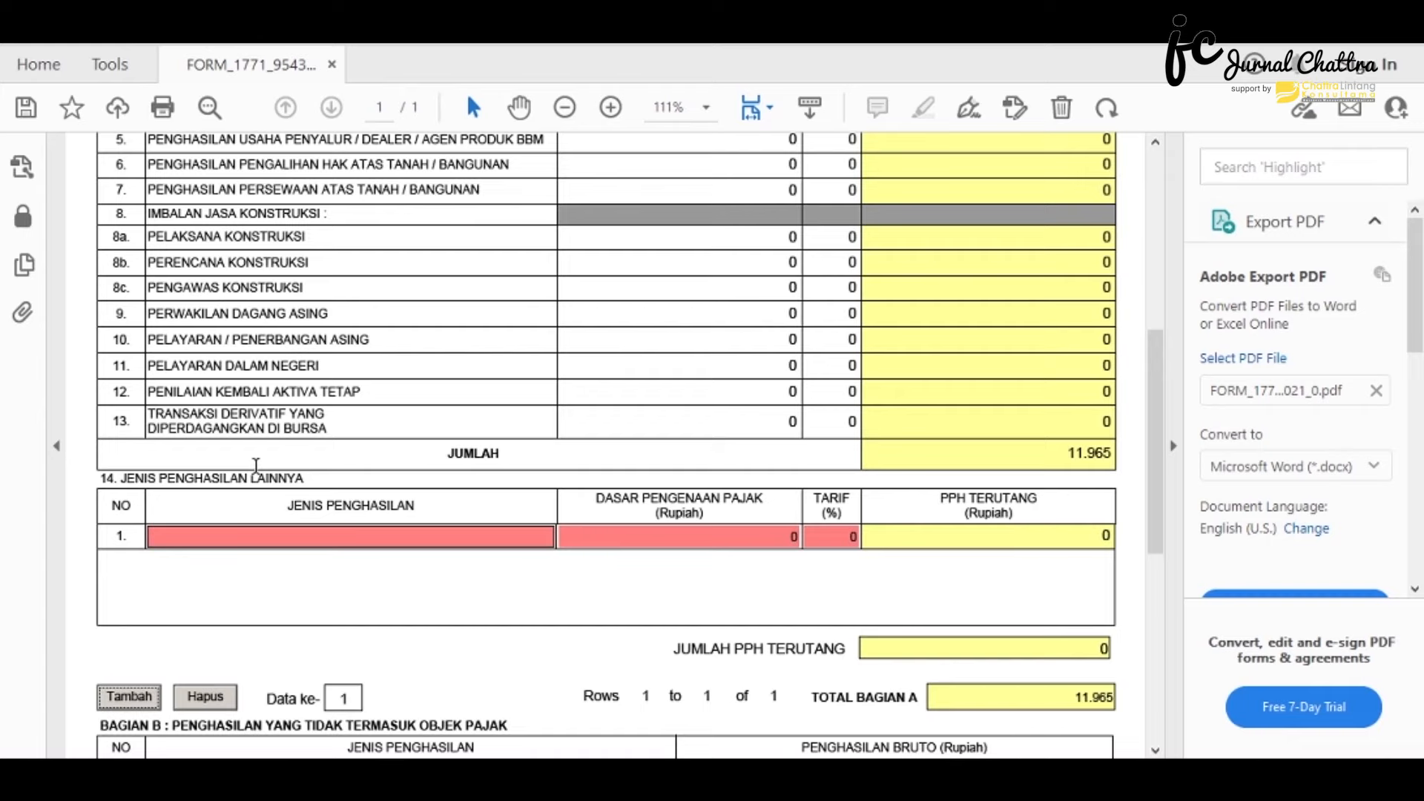
- Add 'PENGHASILAN BRUTO... PP NO 23 TAHUN 2018' with base 1.401.041.000 at a 0,5% rate
scroll(235, 497, down, 1)
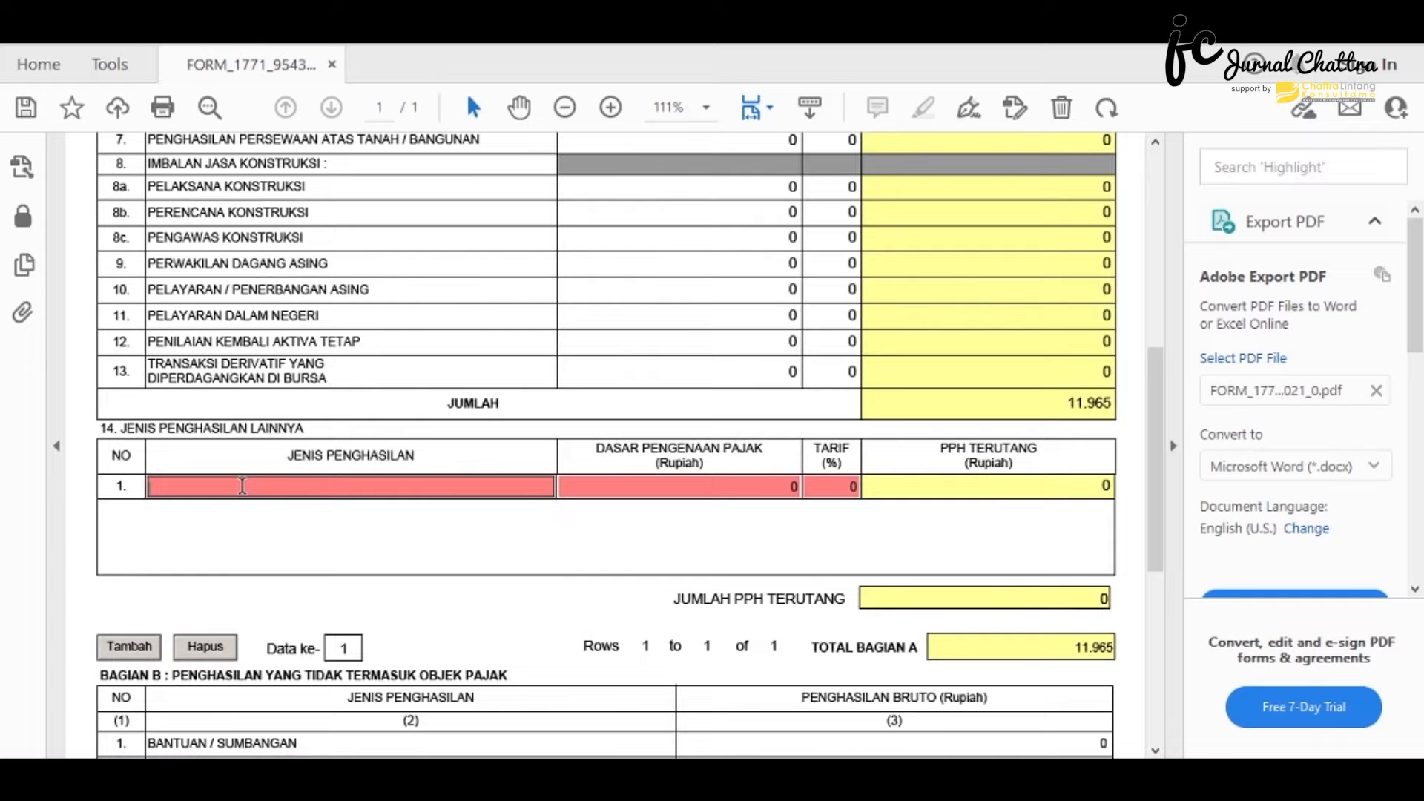
text(PENGHASILAN BRUTO)
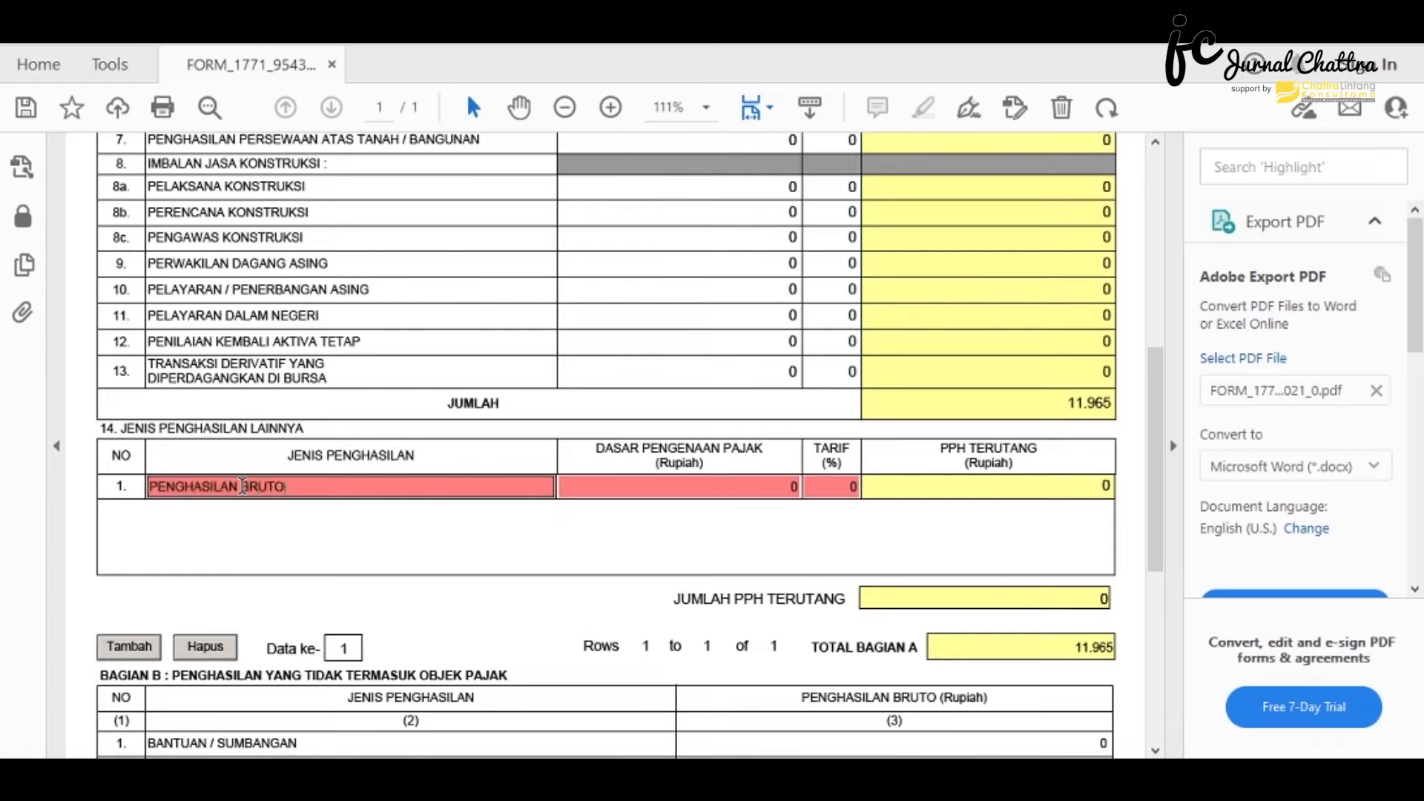
text( YANG DIKENAKAN PPH)
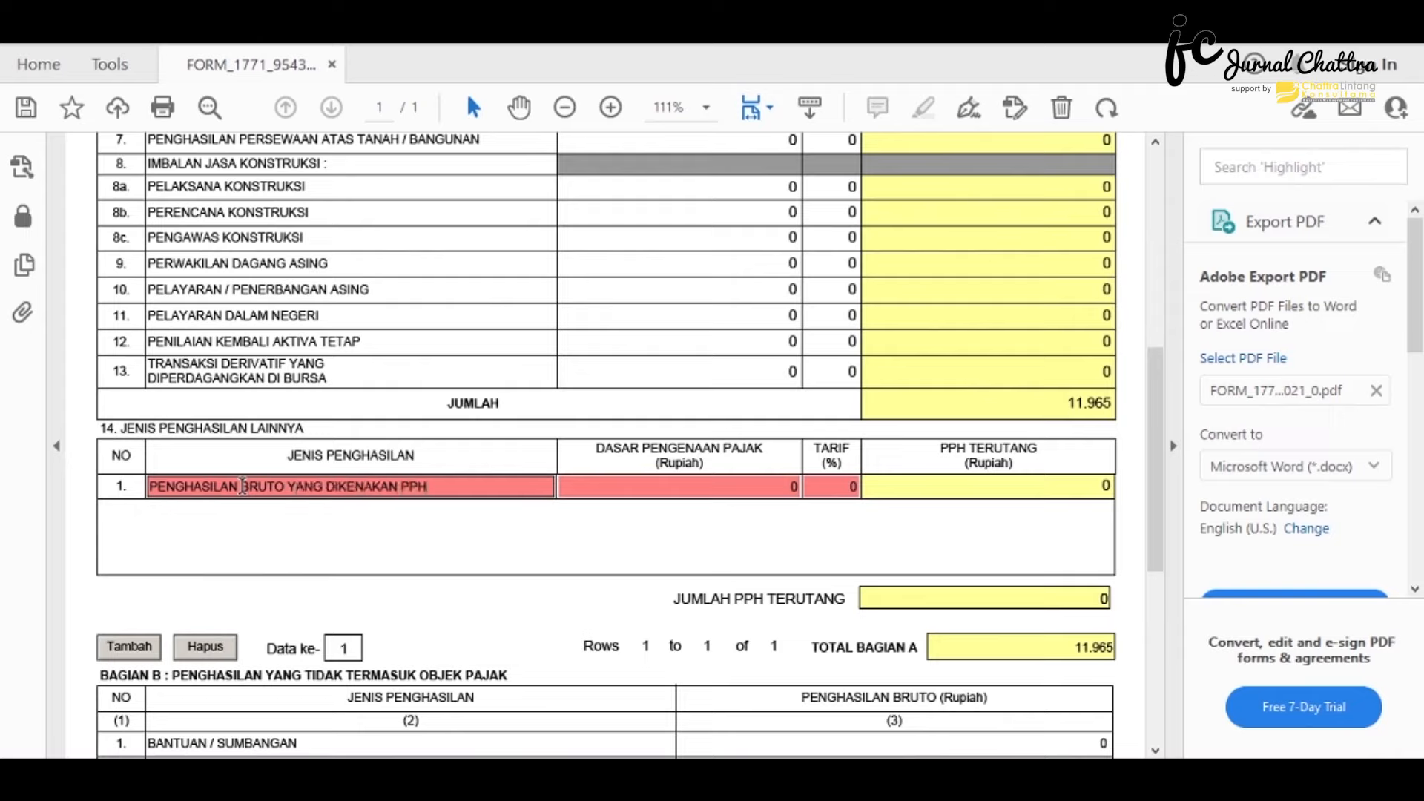
text( FINAL BERDASARK)
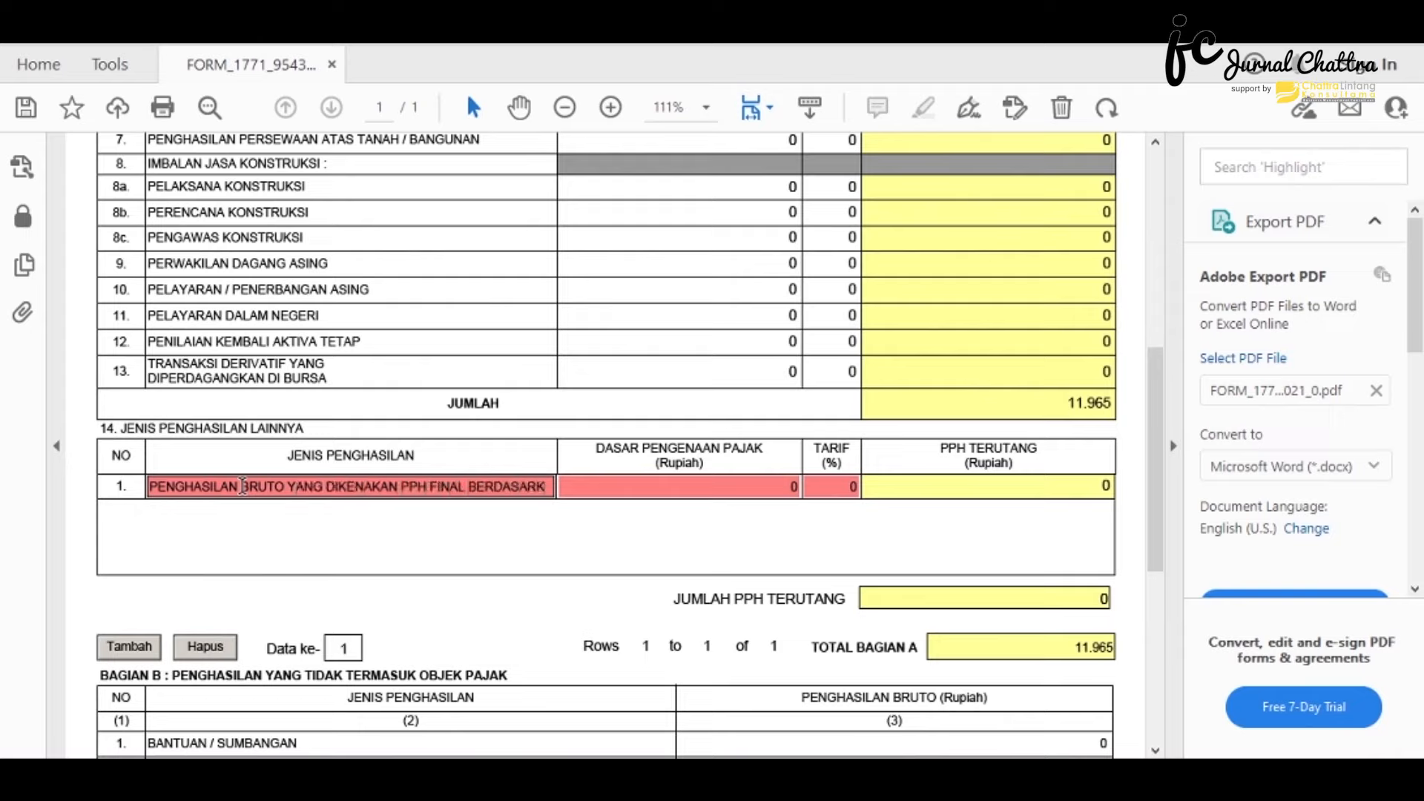
text(AN PP NO 23)
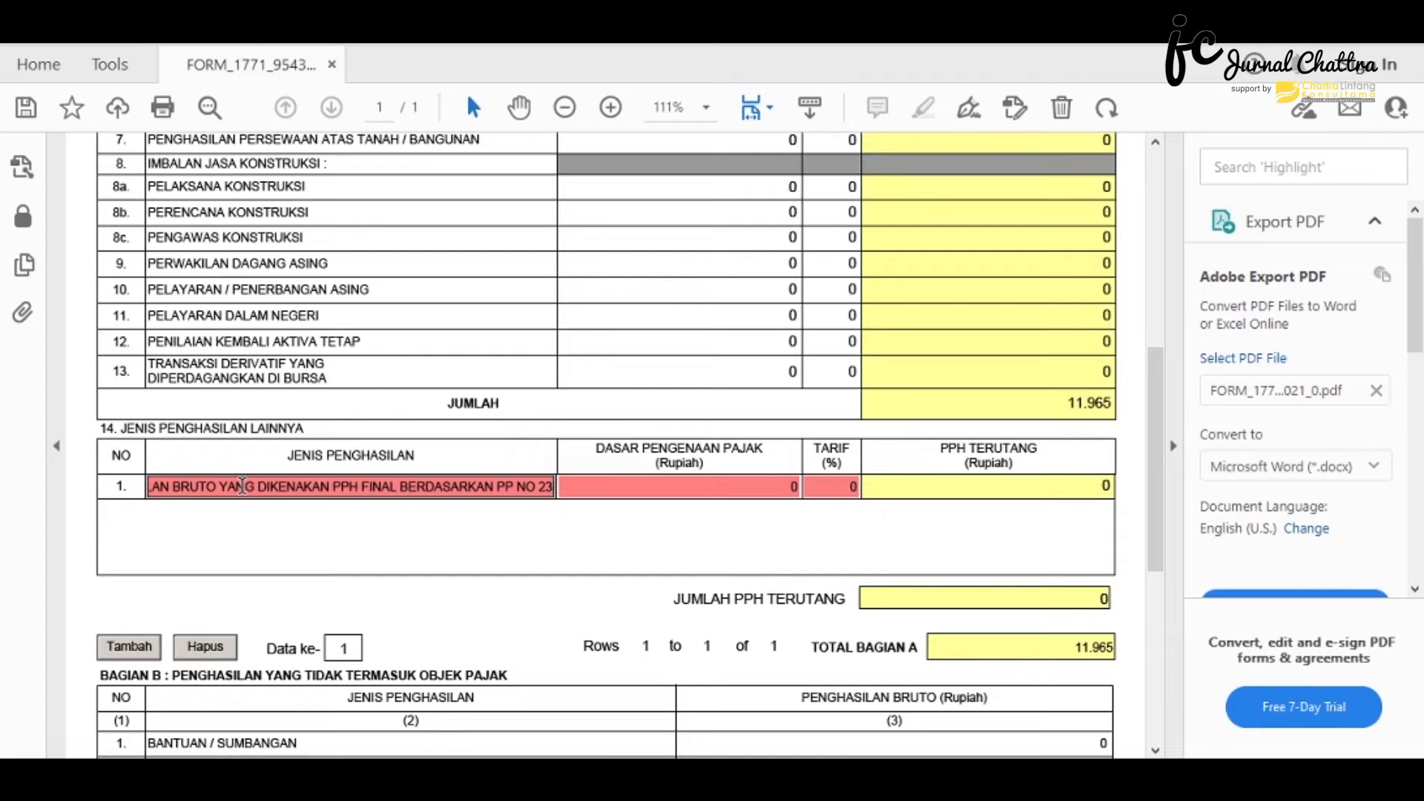
text( TAHUN 2018)
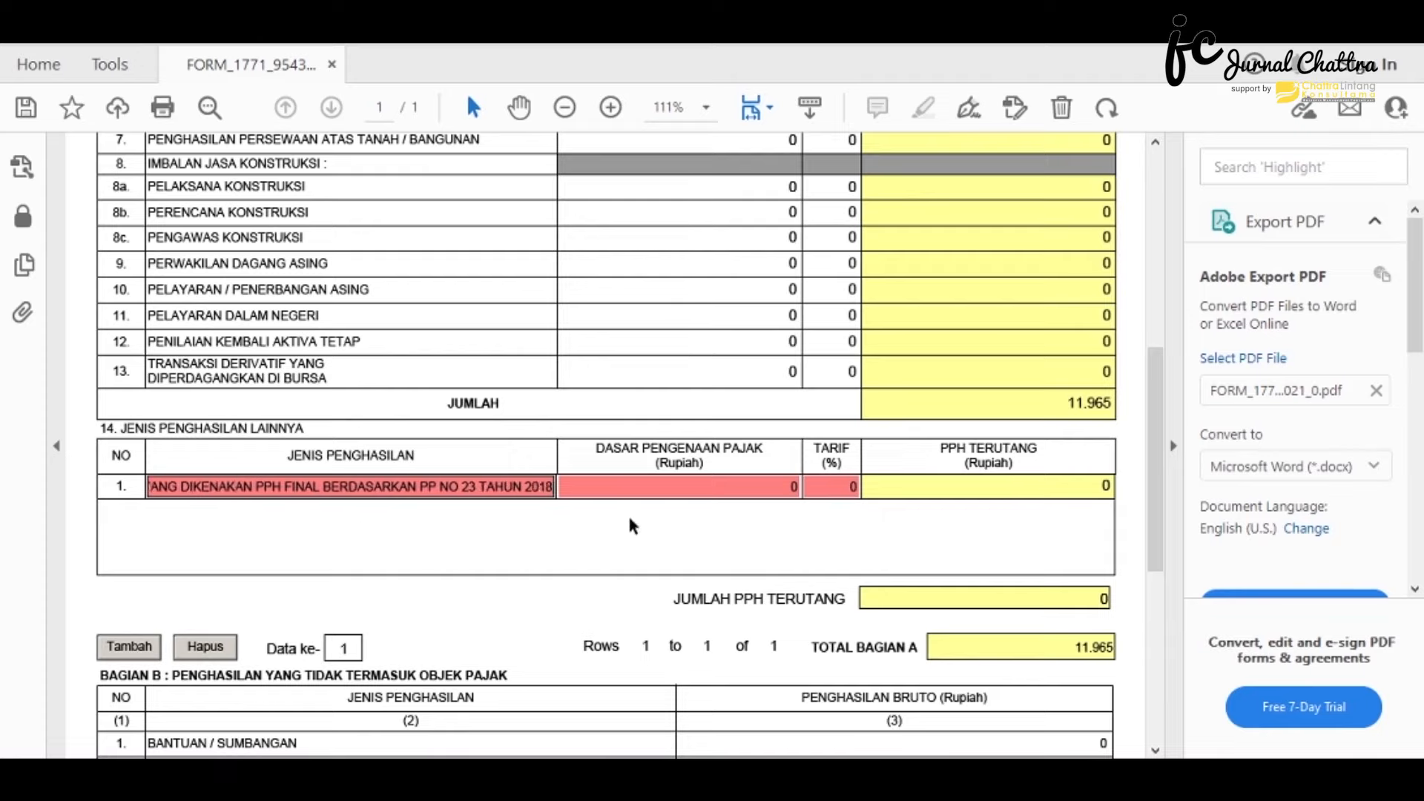
click(638, 495)
text(1)
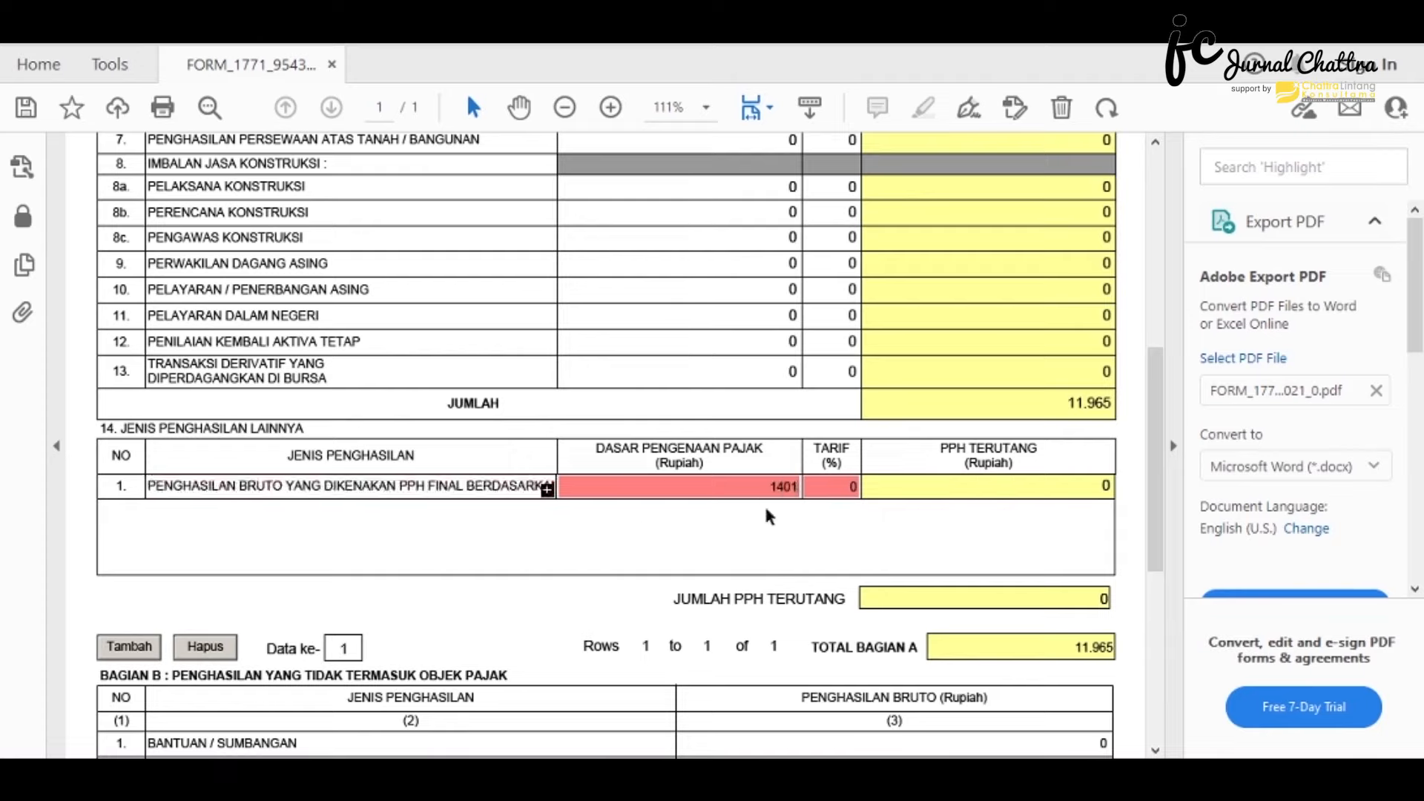
text(.401.041.000)
key(Tab)
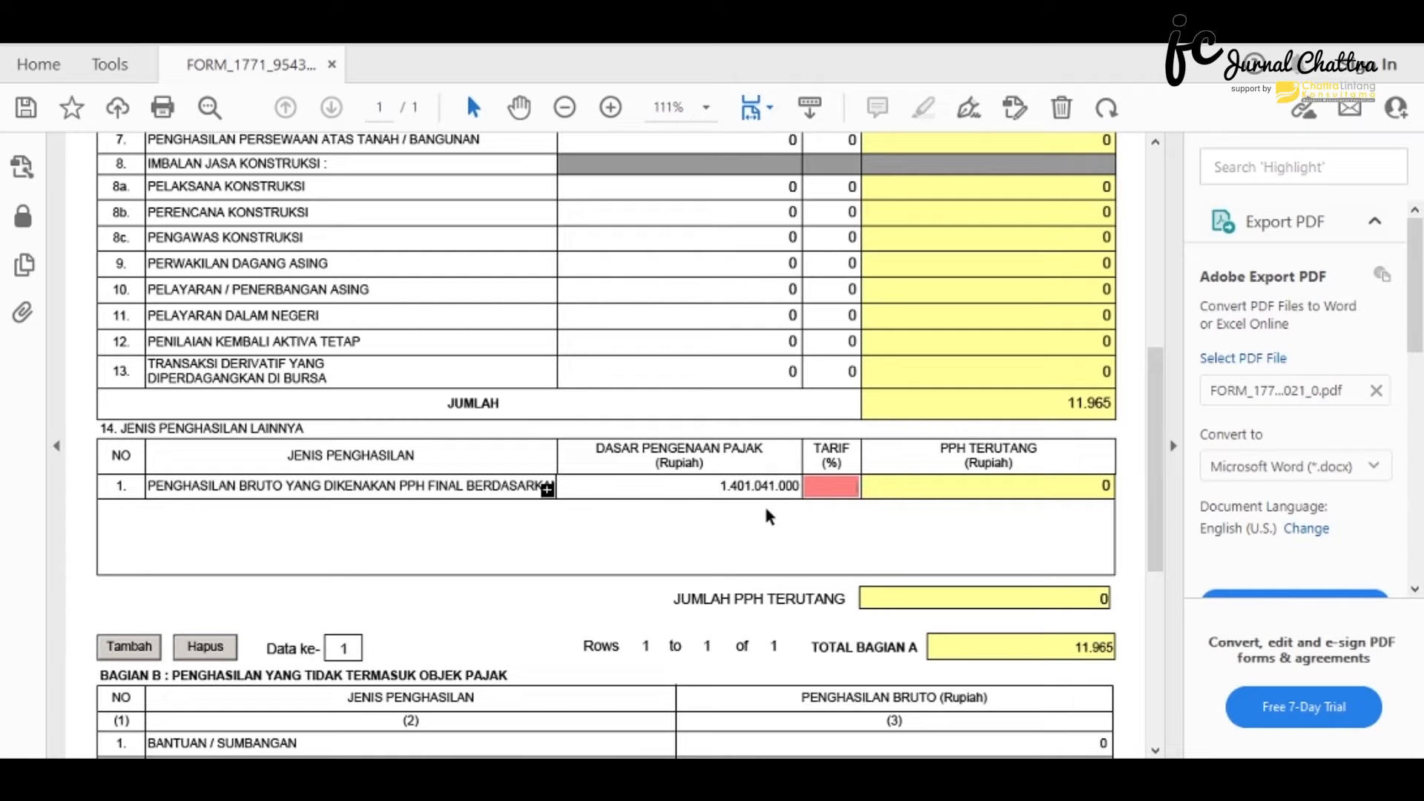
text(0,5)
key(Tab)
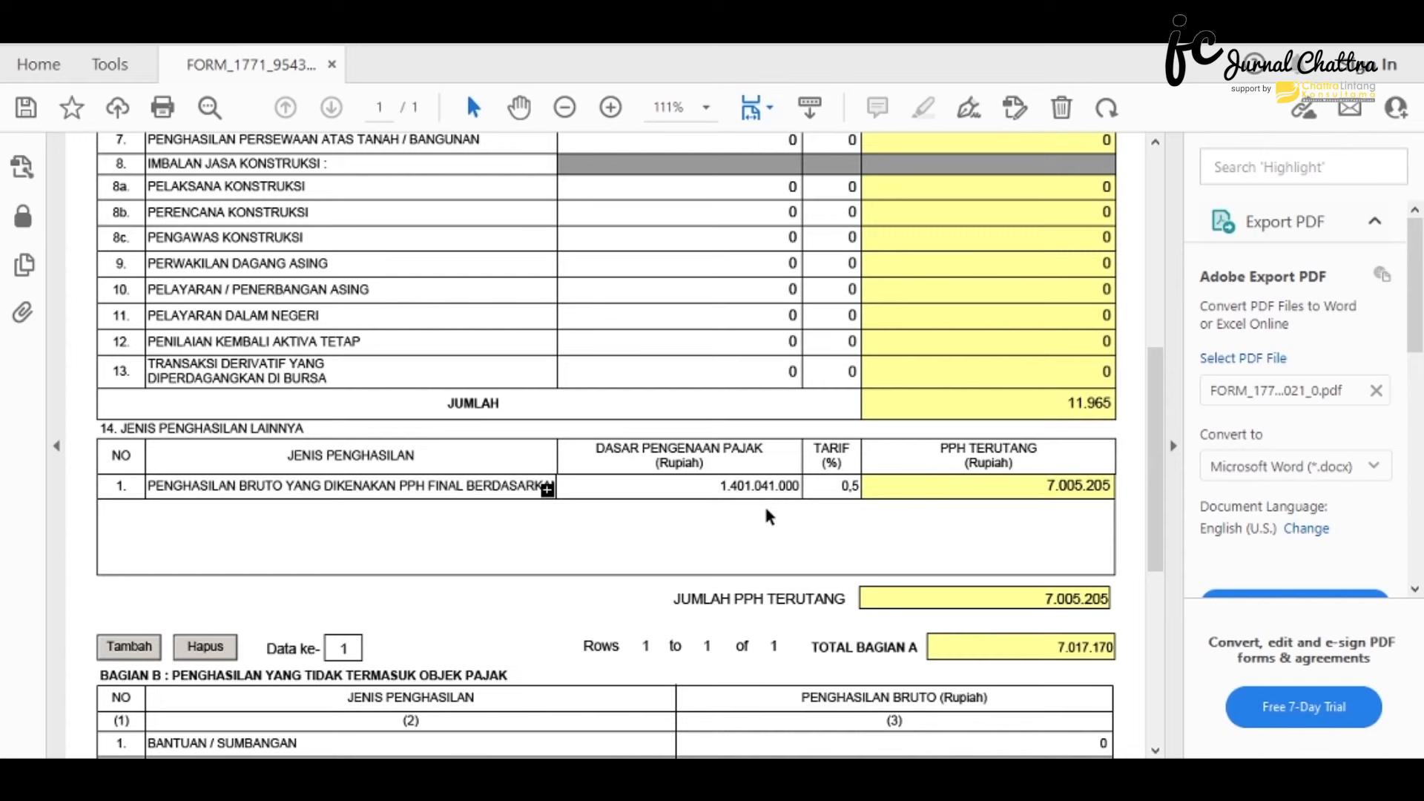
scroll(766, 510, down, 5)
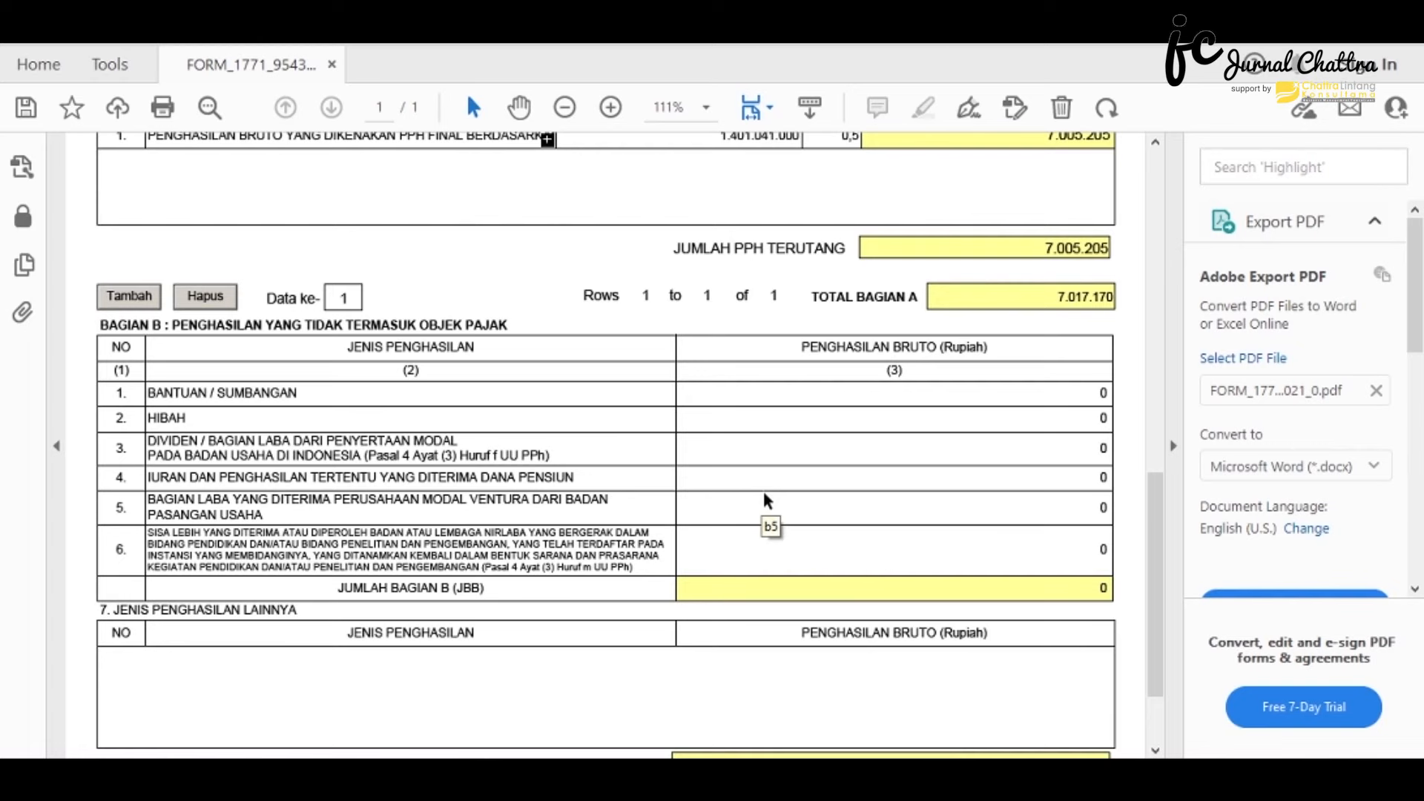
- Scroll to the top and load LAMPIRAN III from the attachment dropdown
scroll(736, 609, up, 15)
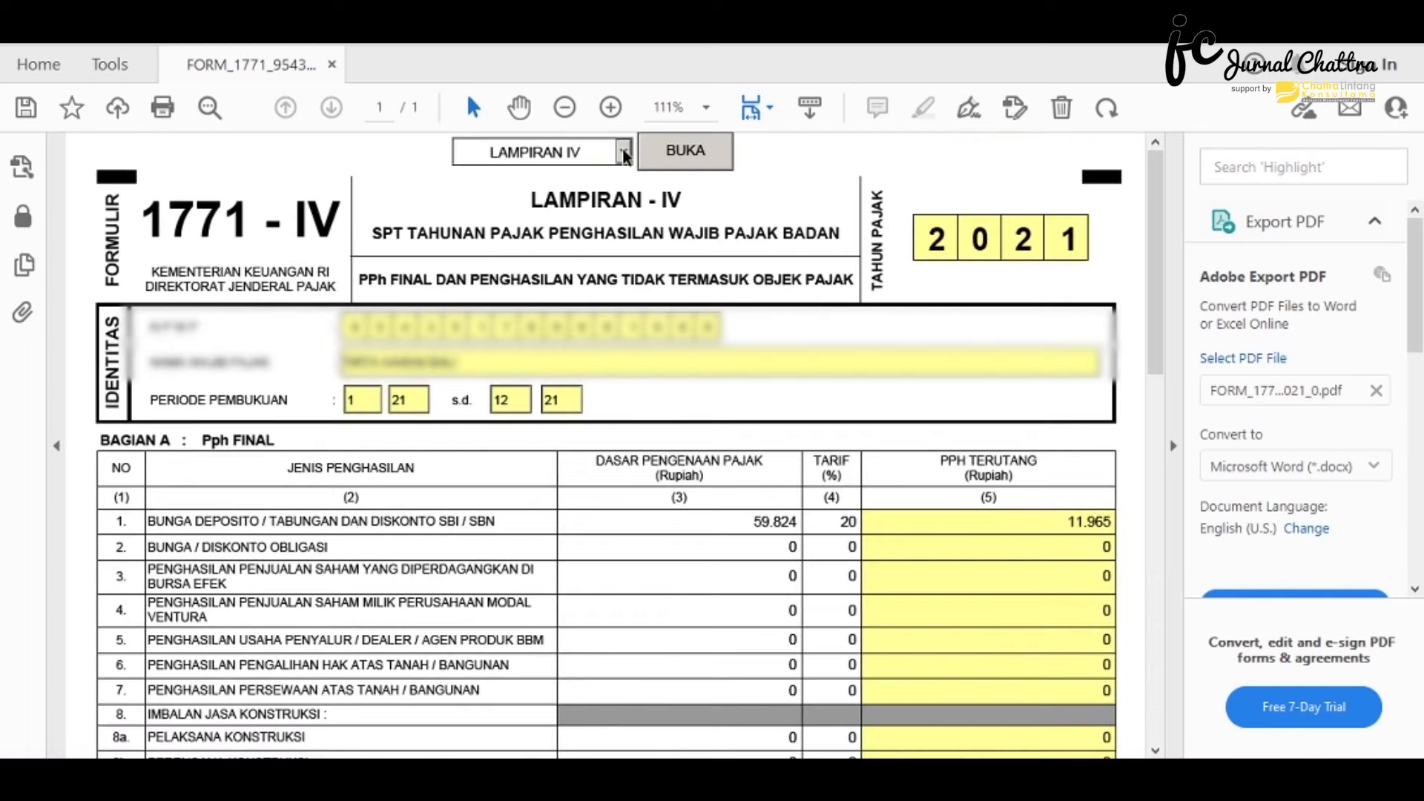
click(623, 152)
click(590, 243)
click(679, 152)
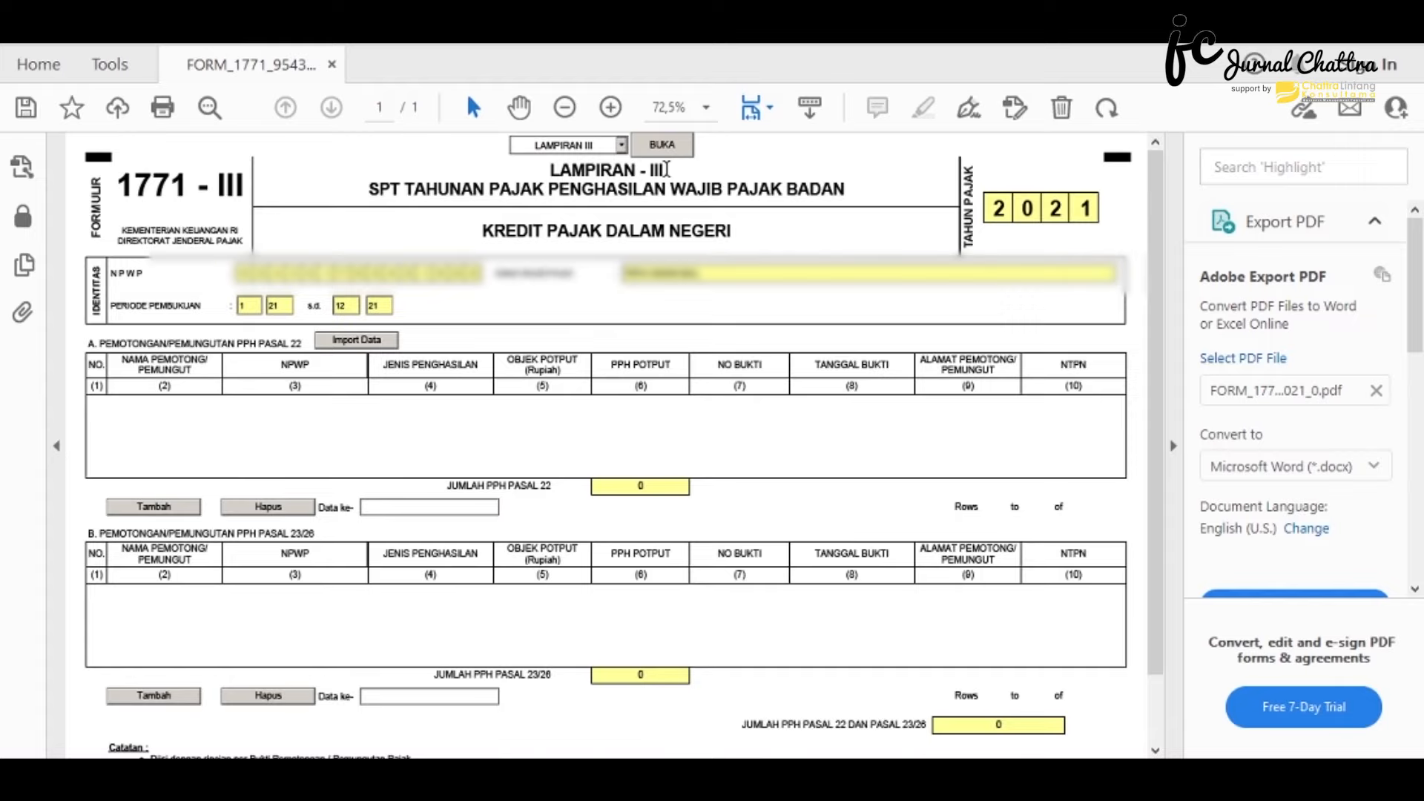
click(625, 145)
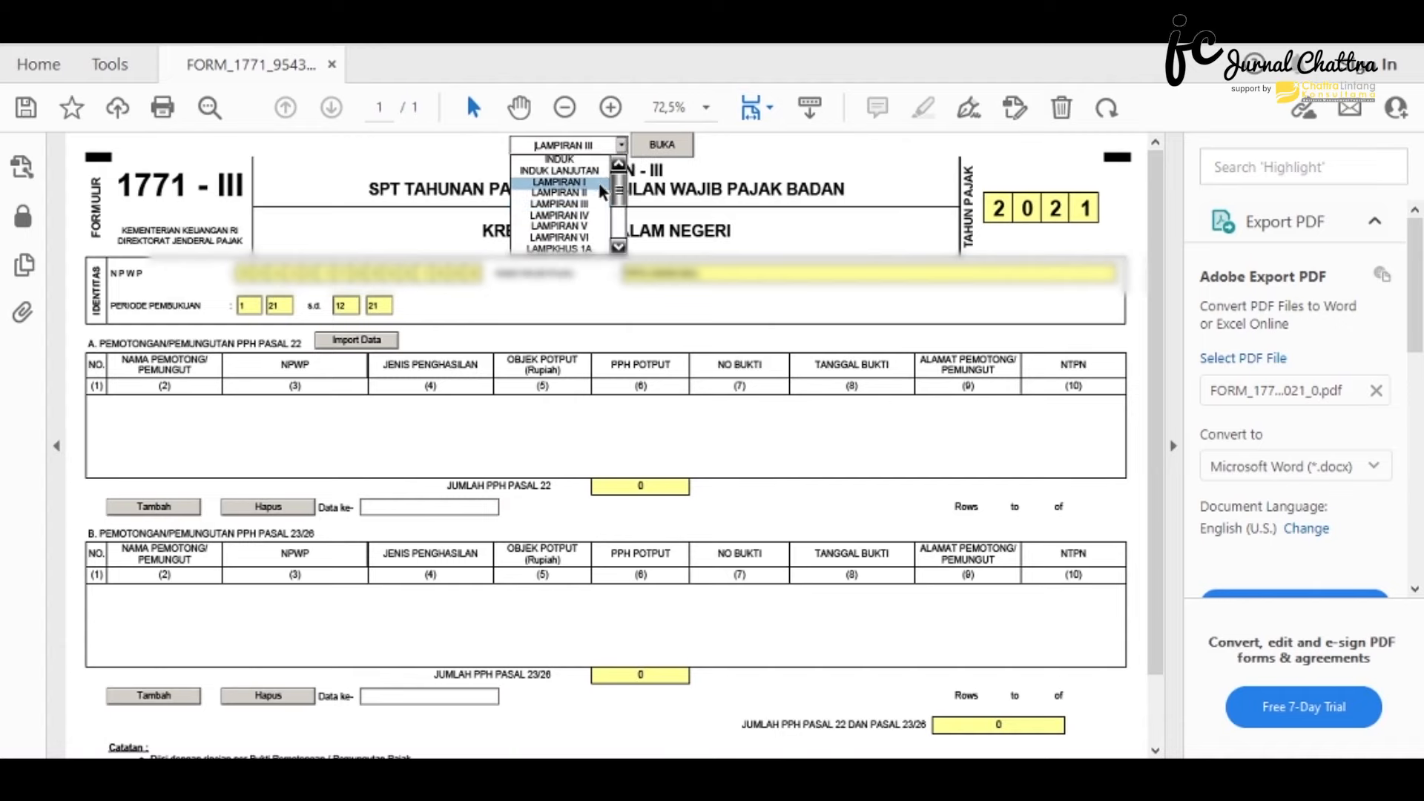
- Pick LAMPIRAN II in the attachment list and load it with BUKA
click(627, 185)
click(658, 150)
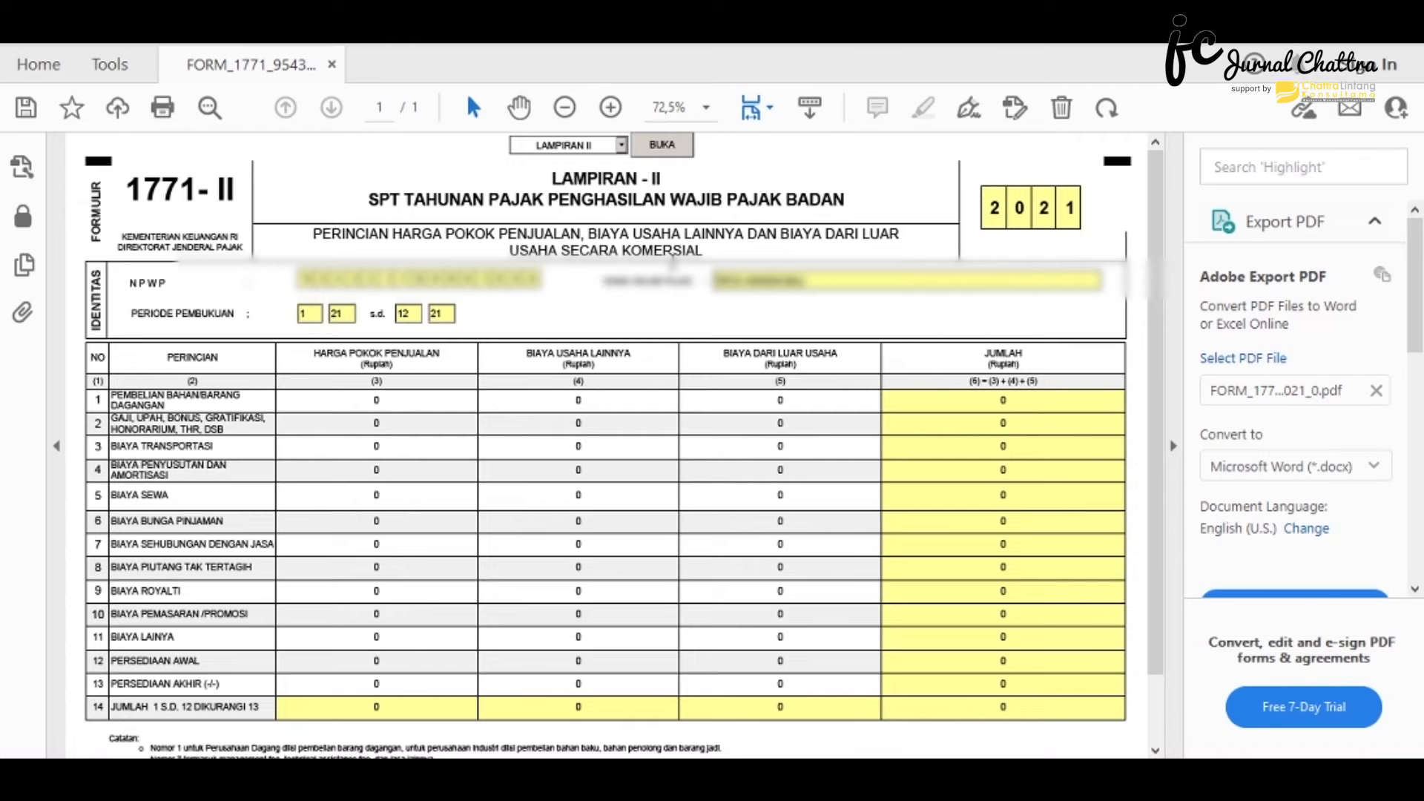
- Enter the cost-of-goods-sold amounts: purchases 769527600, wages 377113040, and 46875
click(611, 108)
click(611, 107)
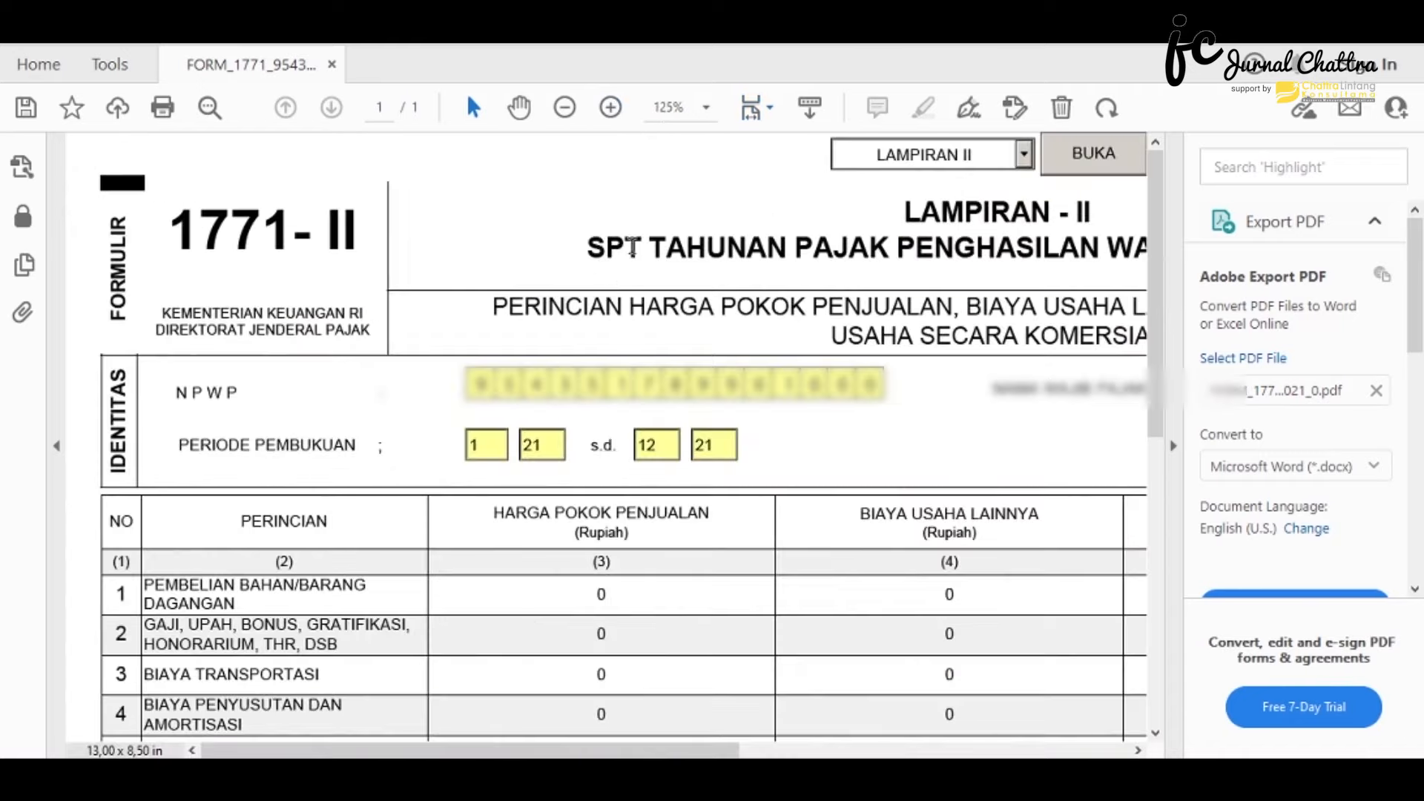
click(563, 107)
click(564, 107)
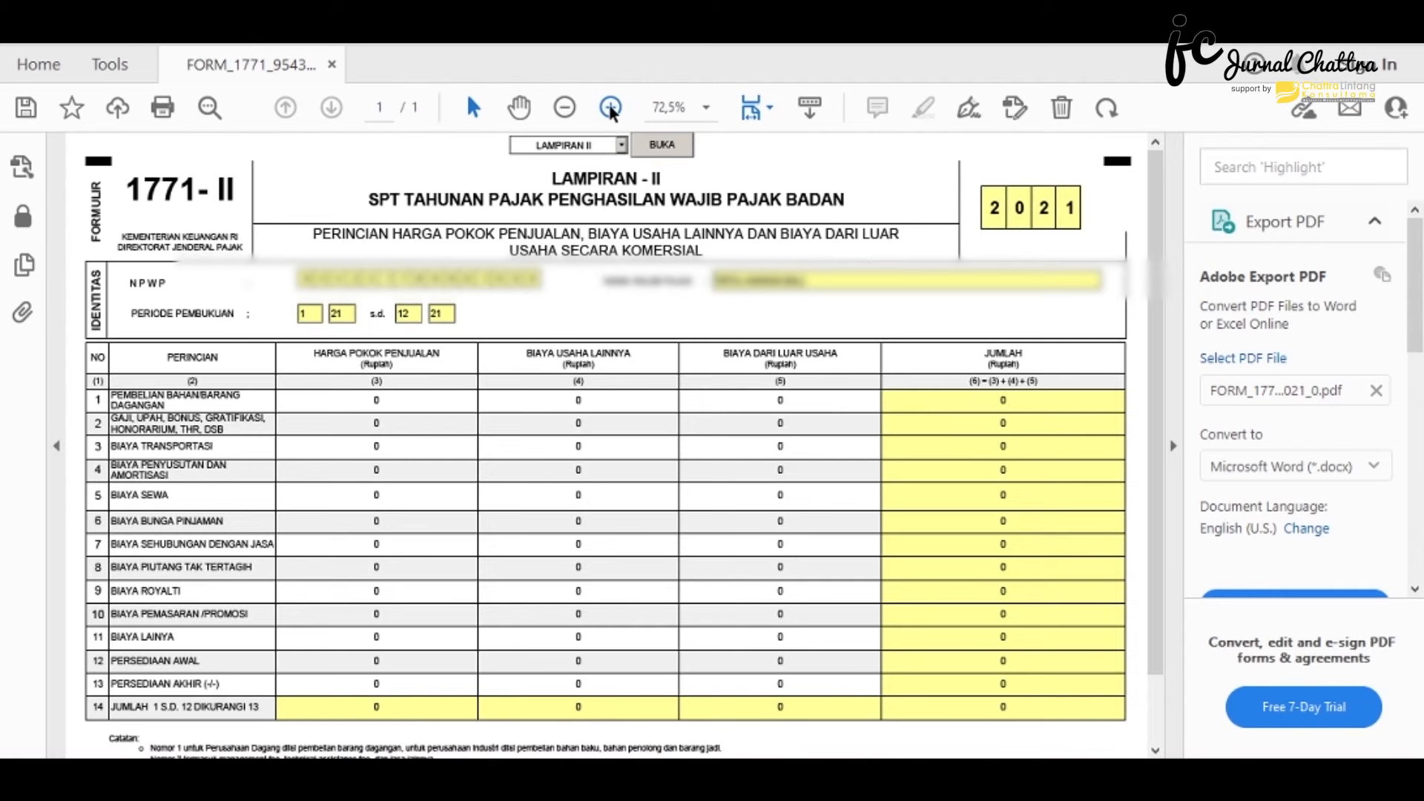
scroll(388, 443, down, 1)
click(380, 354)
text(769527600)
click(377, 373)
text(377113040)
click(377, 420)
text(46875)
- Fill the remaining cost amounts 381059995, 57000000, 4299065 and 33160000
click(404, 583)
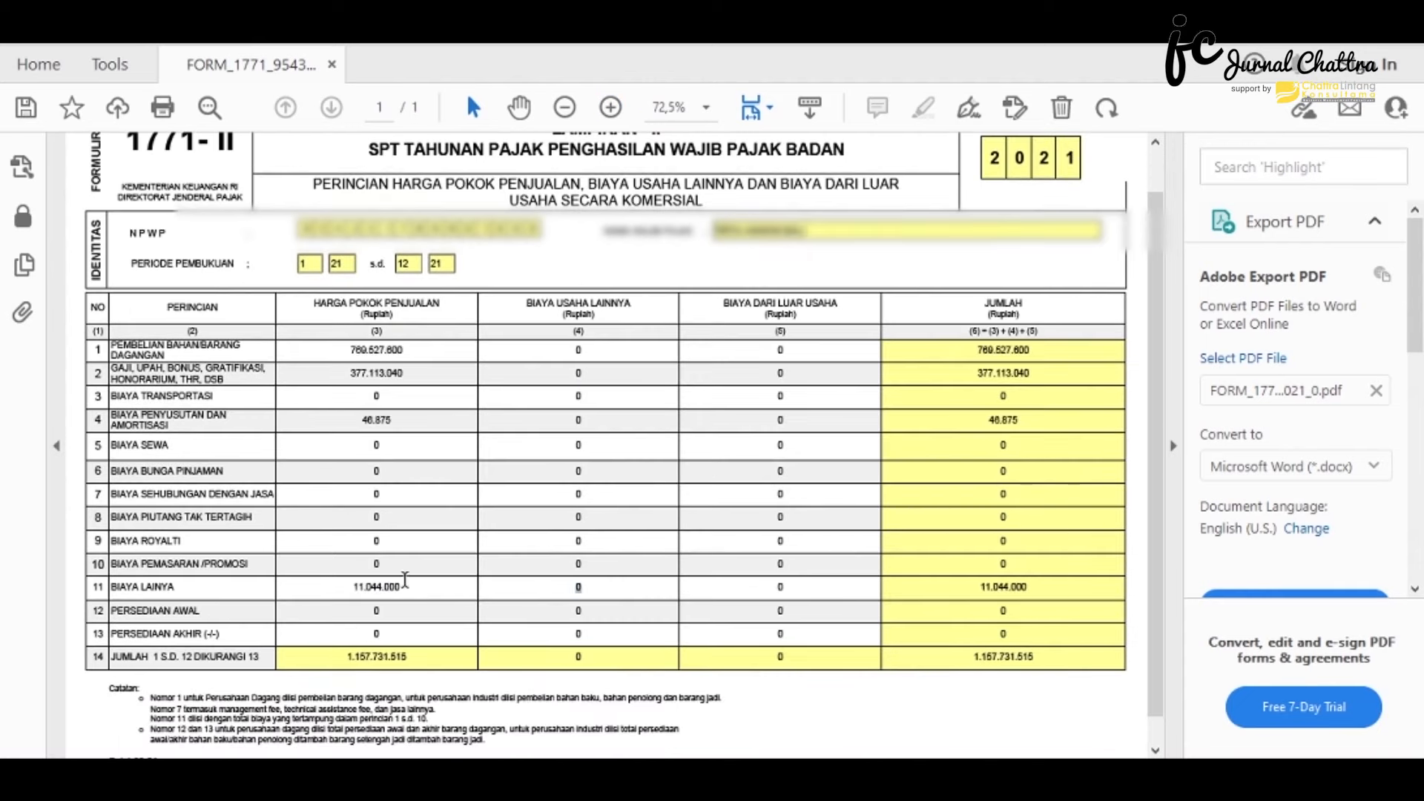
click(378, 634)
text(381059995)
click(582, 373)
text(57000000)
click(582, 422)
text(4299065)
click(588, 493)
text(33160000)
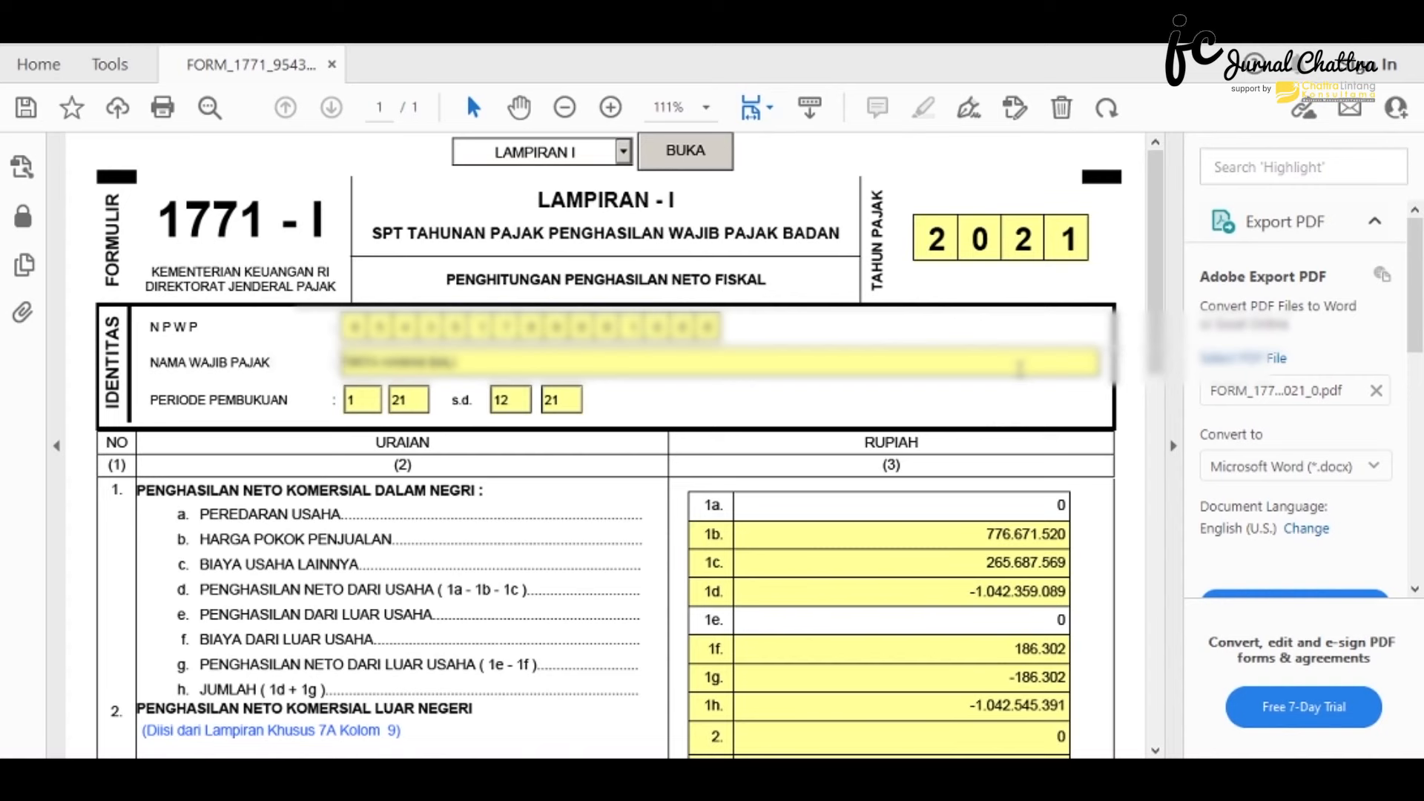
scroll(685, 537, down, 7)
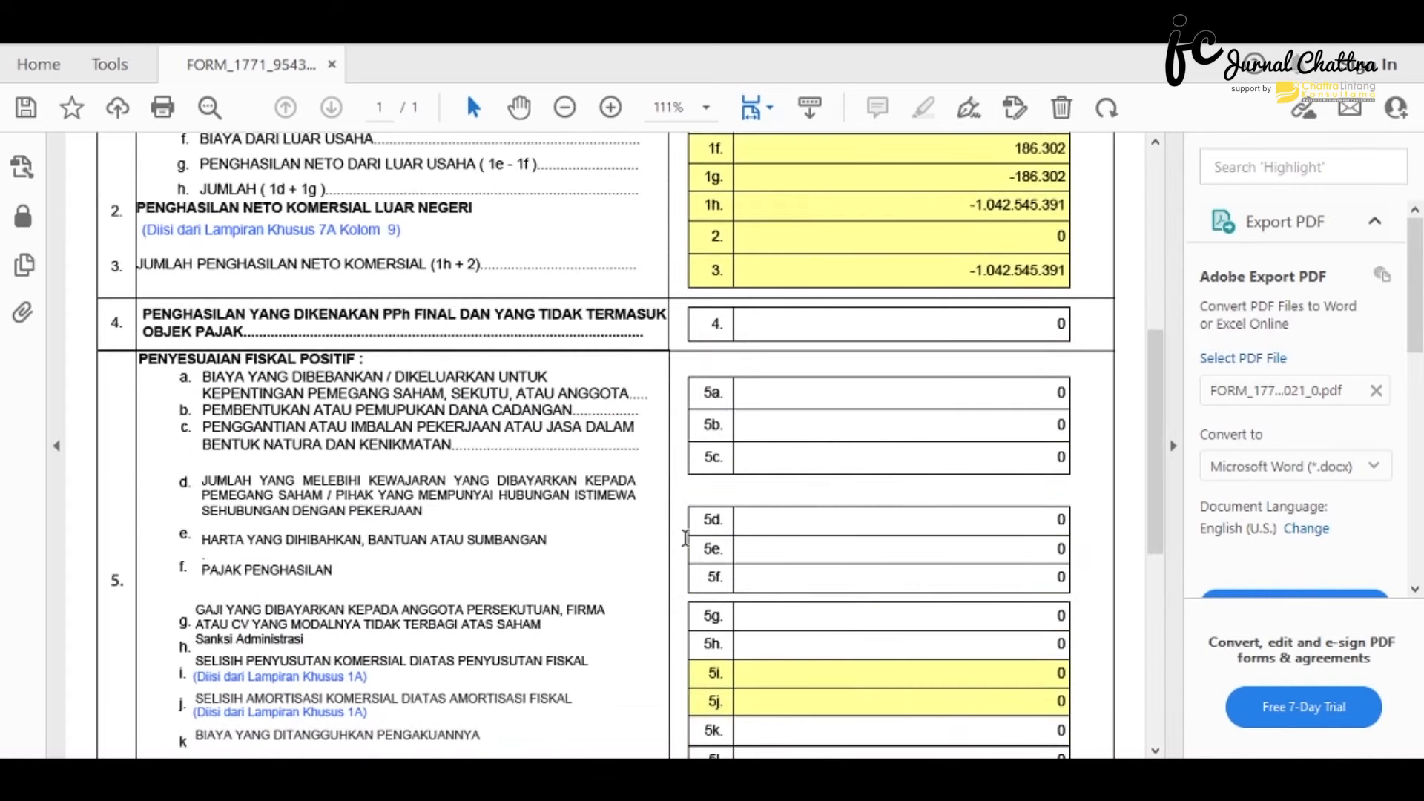
scroll(686, 537, down, 6)
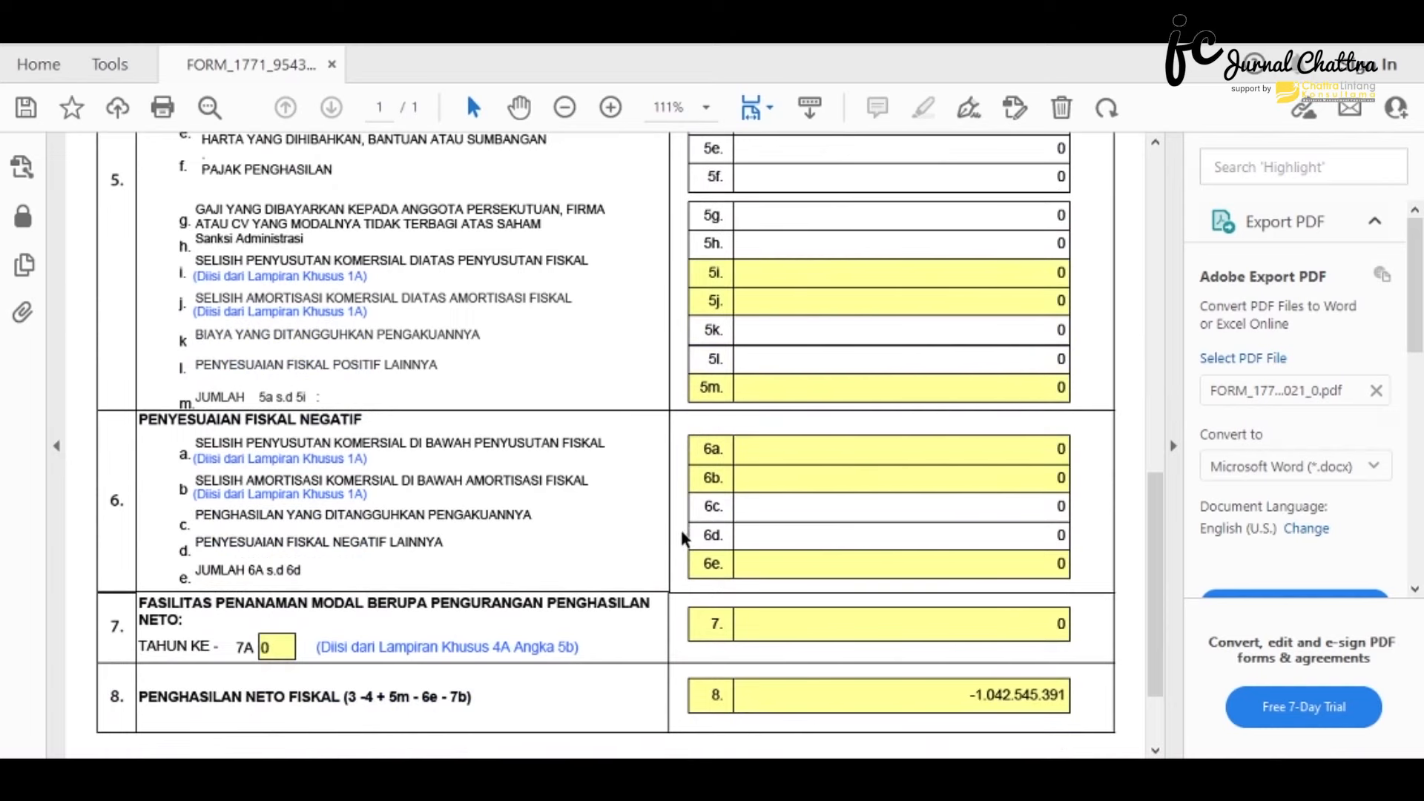
scroll(683, 540, up, 2)
scroll(683, 537, up, 7)
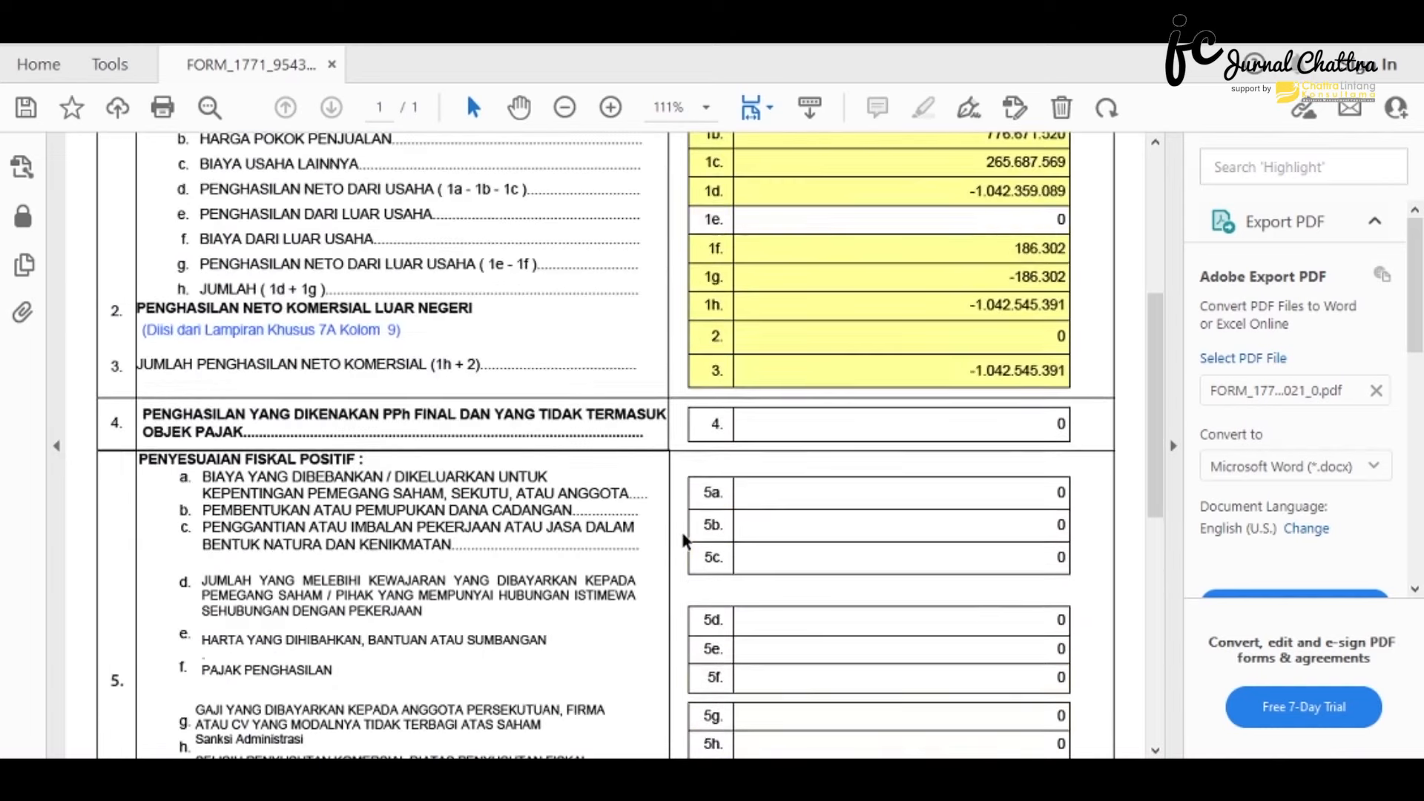
scroll(683, 540, up, 1)
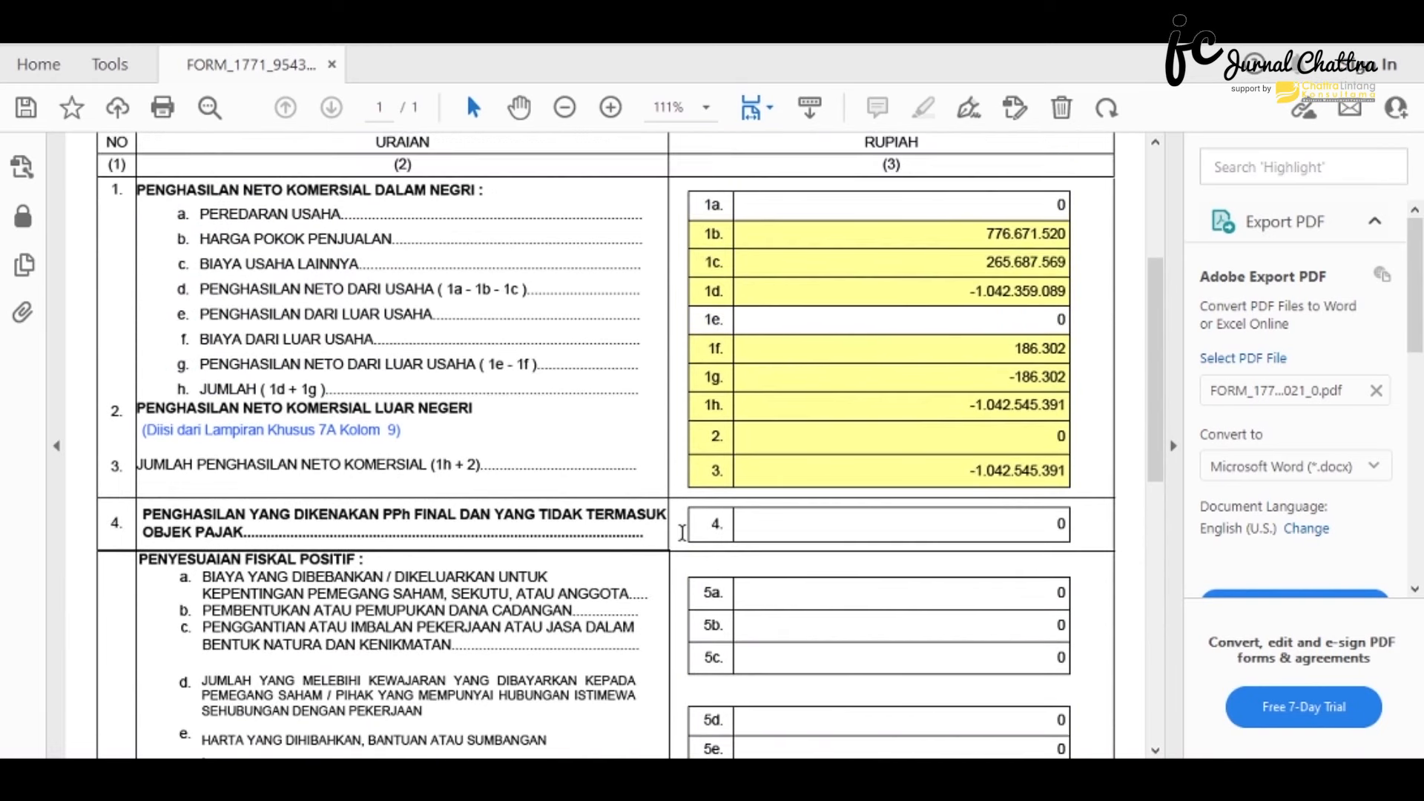
scroll(682, 533, up, 1)
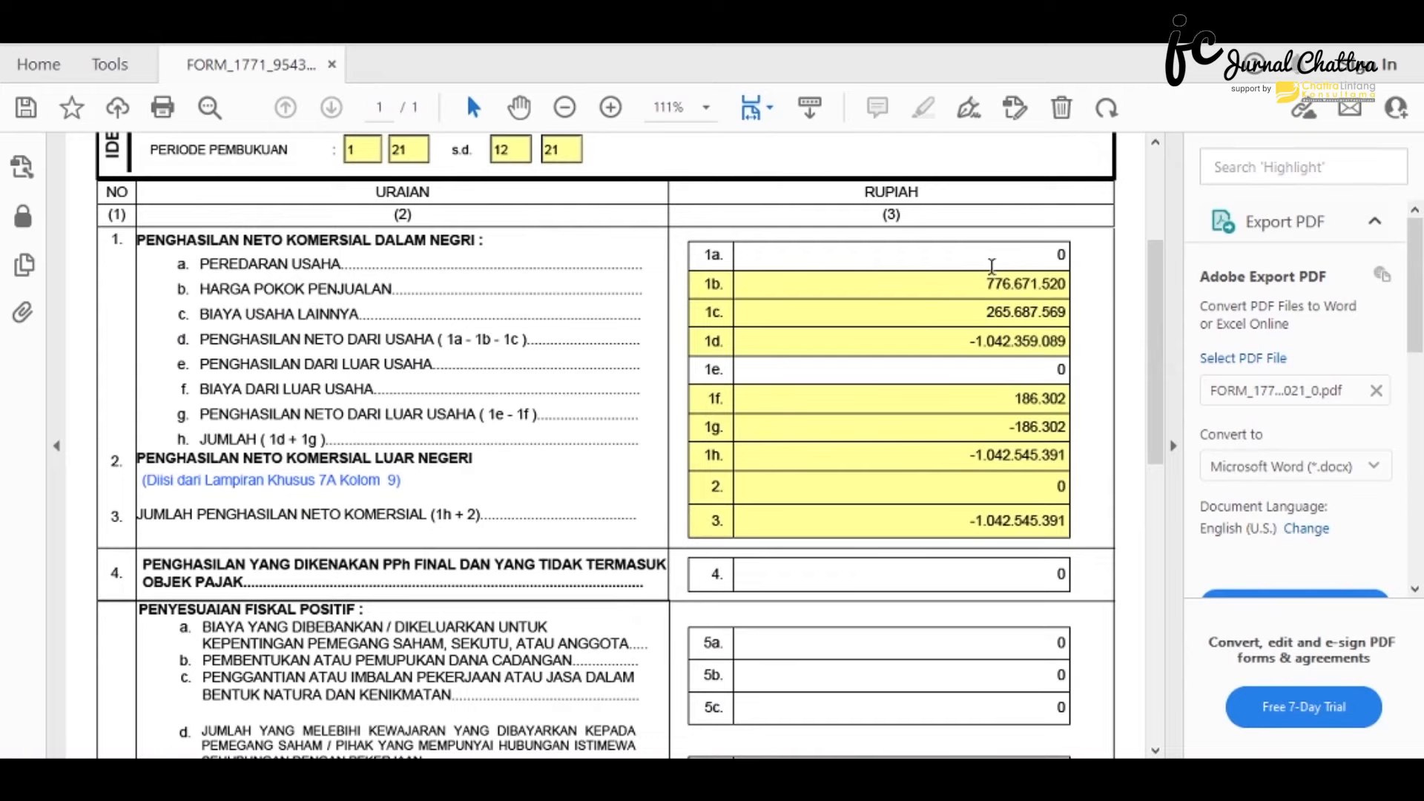
double_click(1072, 254)
text(1401041000)
key(Return)
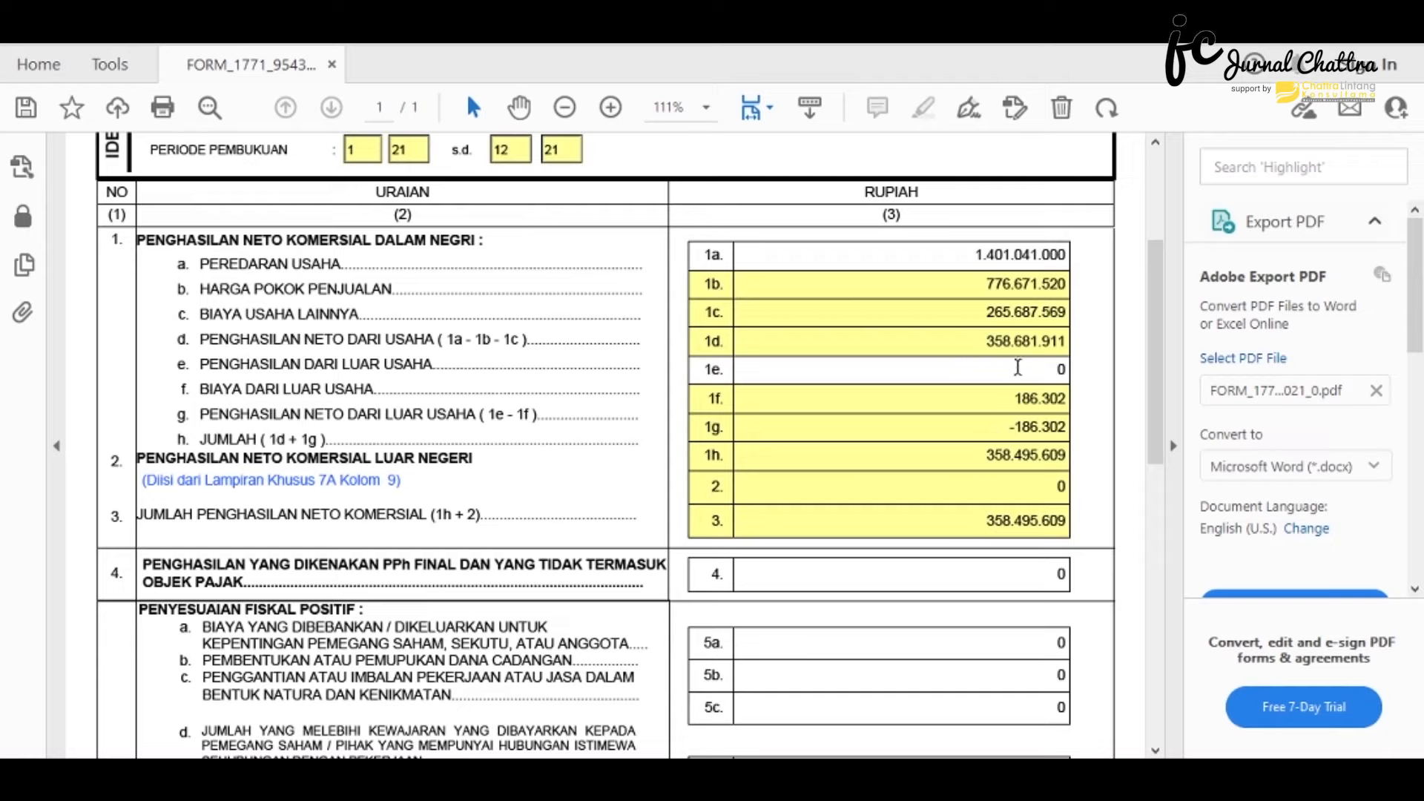
- Set other income in field 1e to 88470, correcting the first entry 8840
double_click(1059, 368)
text(8840)
key(Return)
drag(1020, 364, 1066, 319)
text(88470)
key(Return)
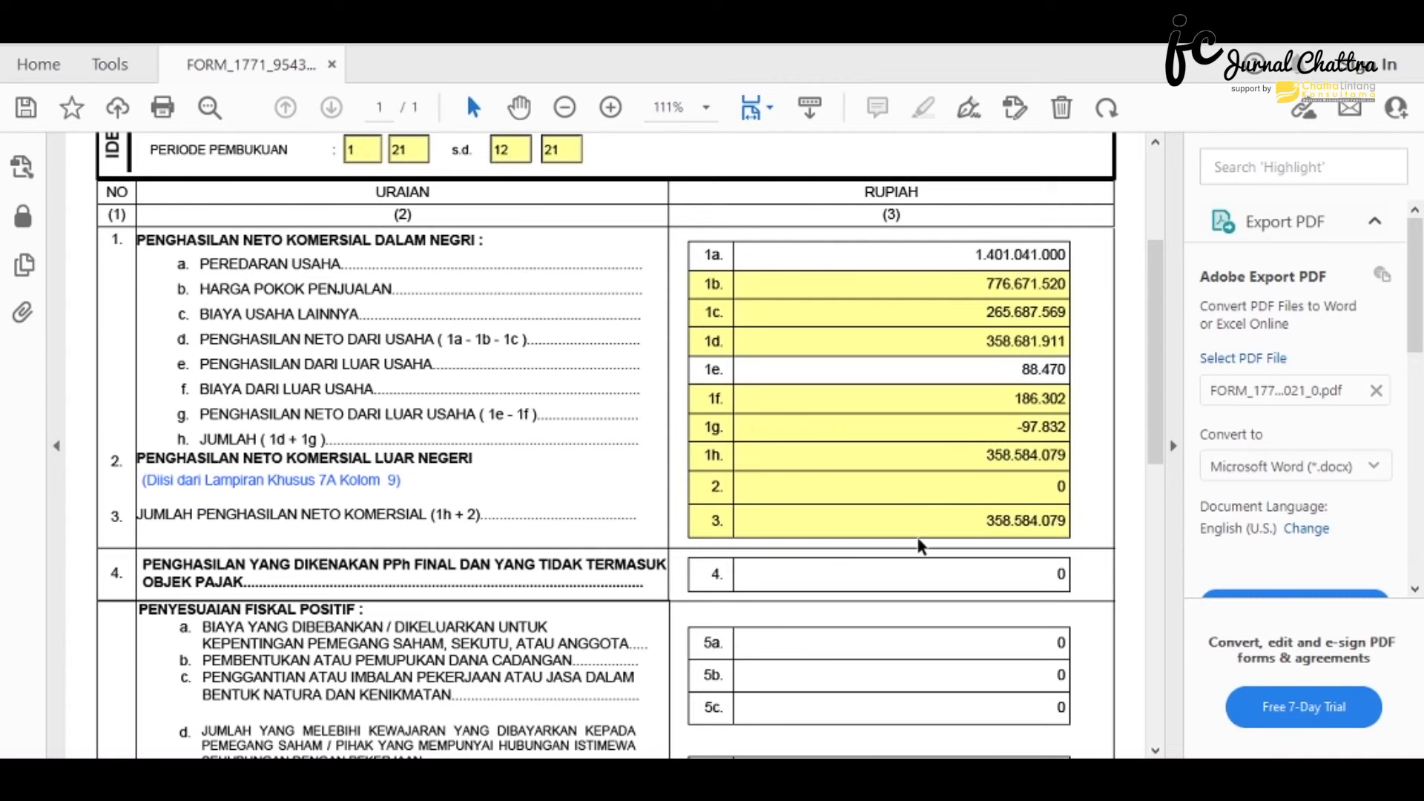
- Replace the 0 in row 4 final-taxed income with 1401100
scroll(909, 556, down, 3)
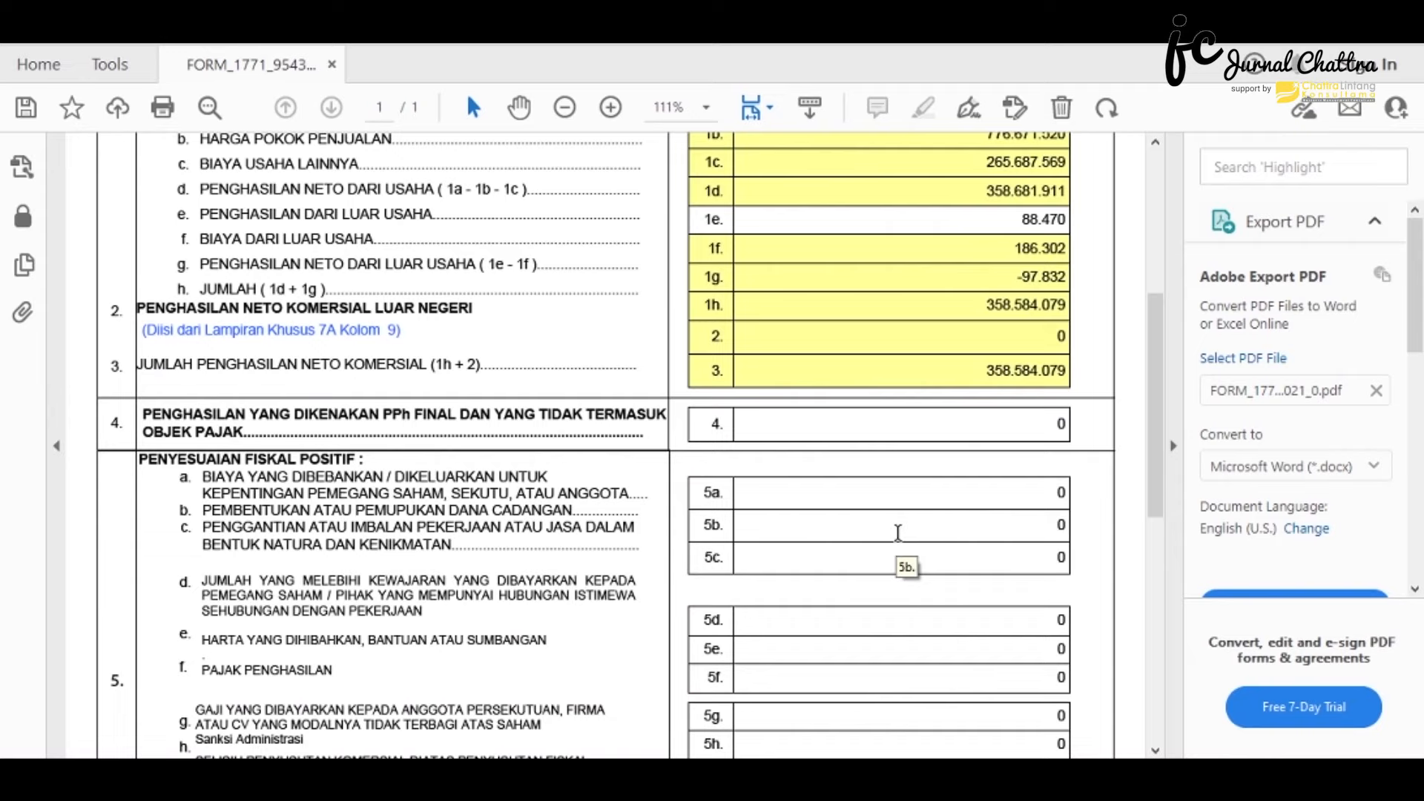
drag(660, 400, 1130, 425)
text(1401100.824)
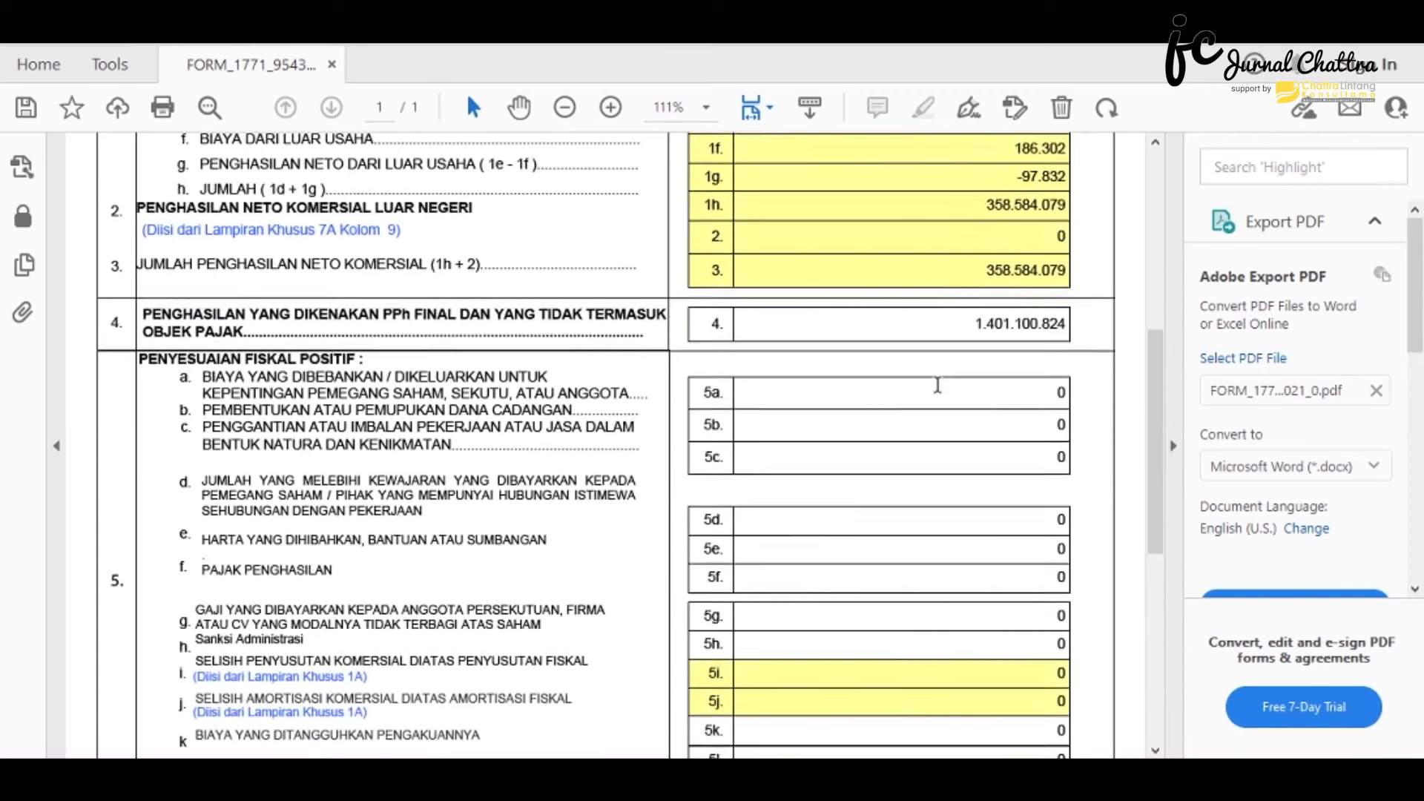
- Scroll through Lampiran I sections 5 and 6 to review the fiscal adjustments, then return upward
scroll(938, 385, down, 1)
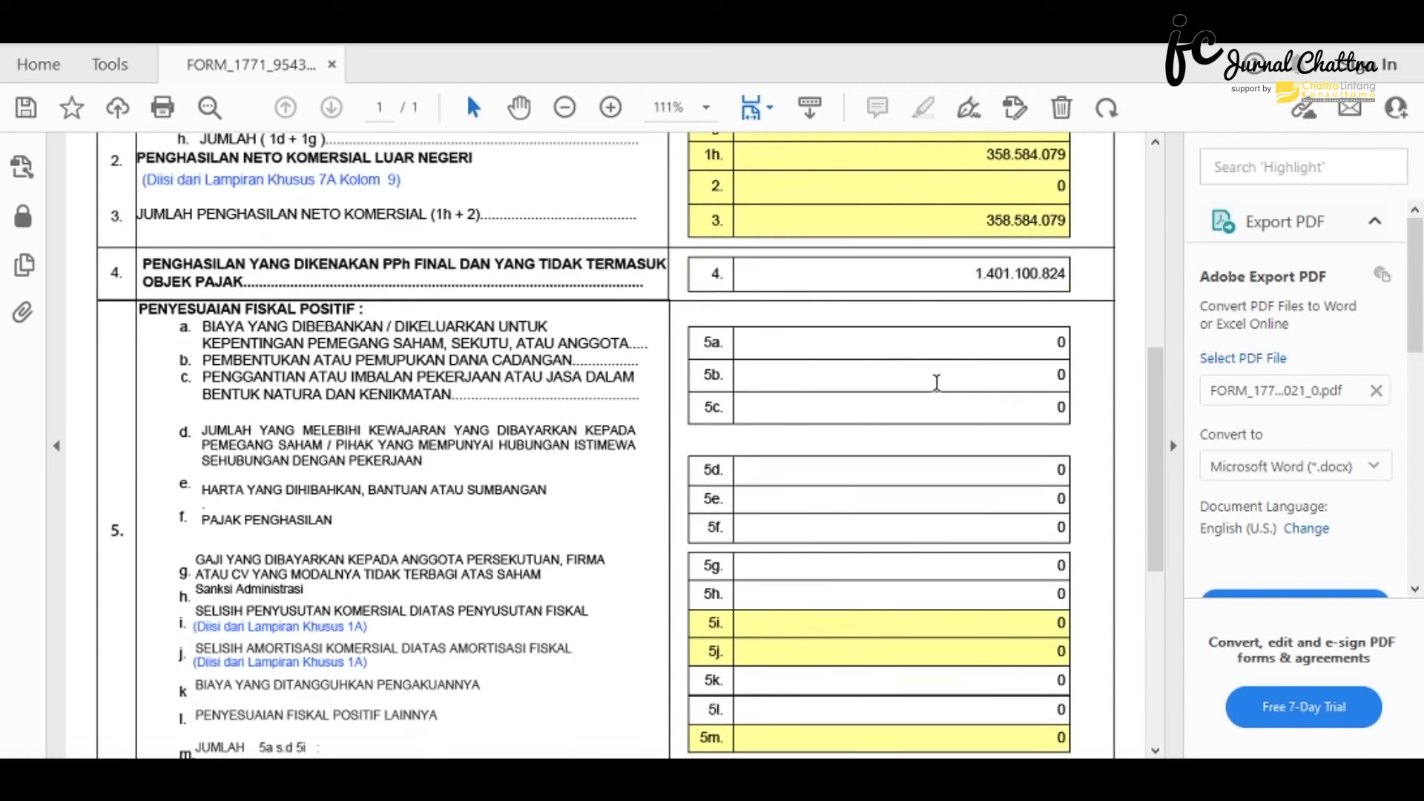
scroll(922, 386, down, 1)
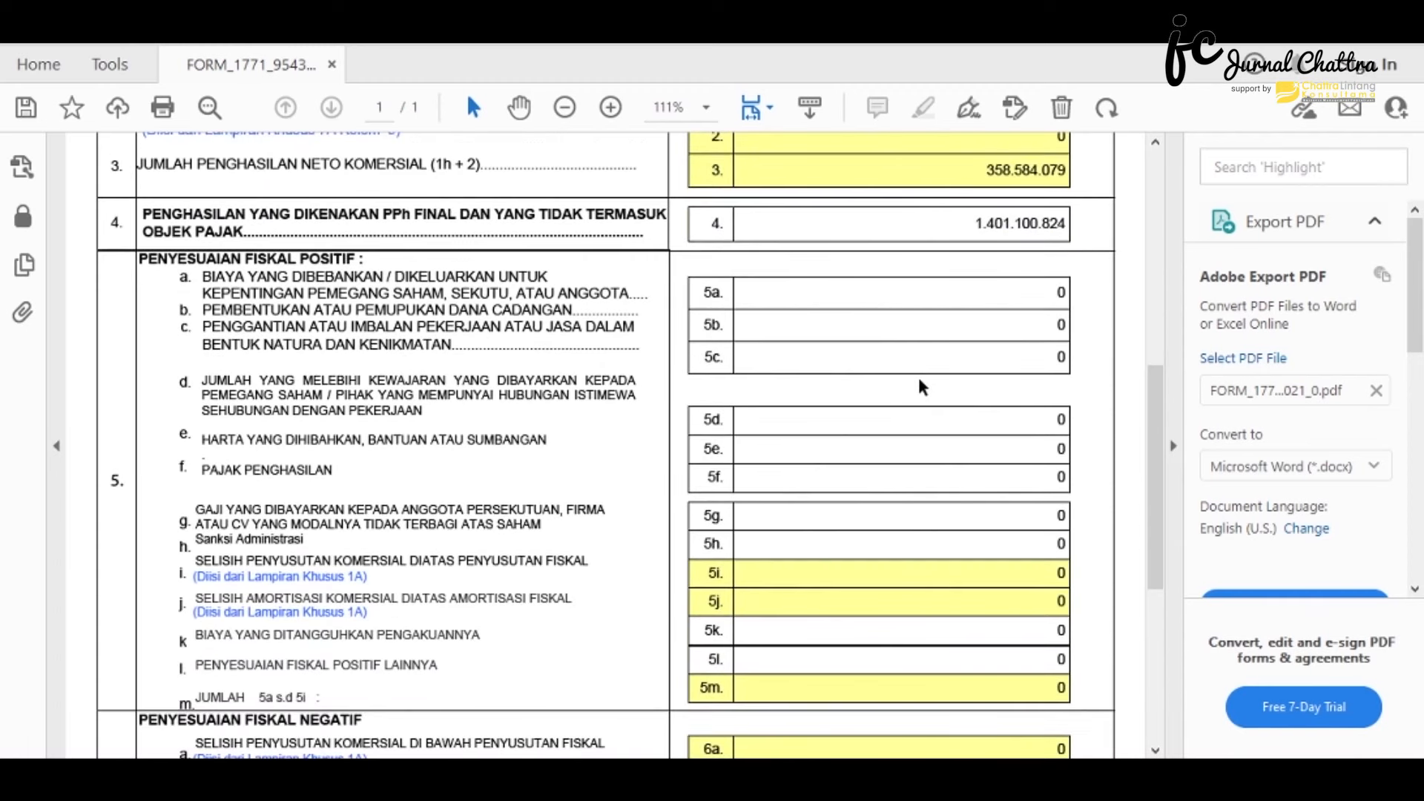
scroll(918, 382, down, 1)
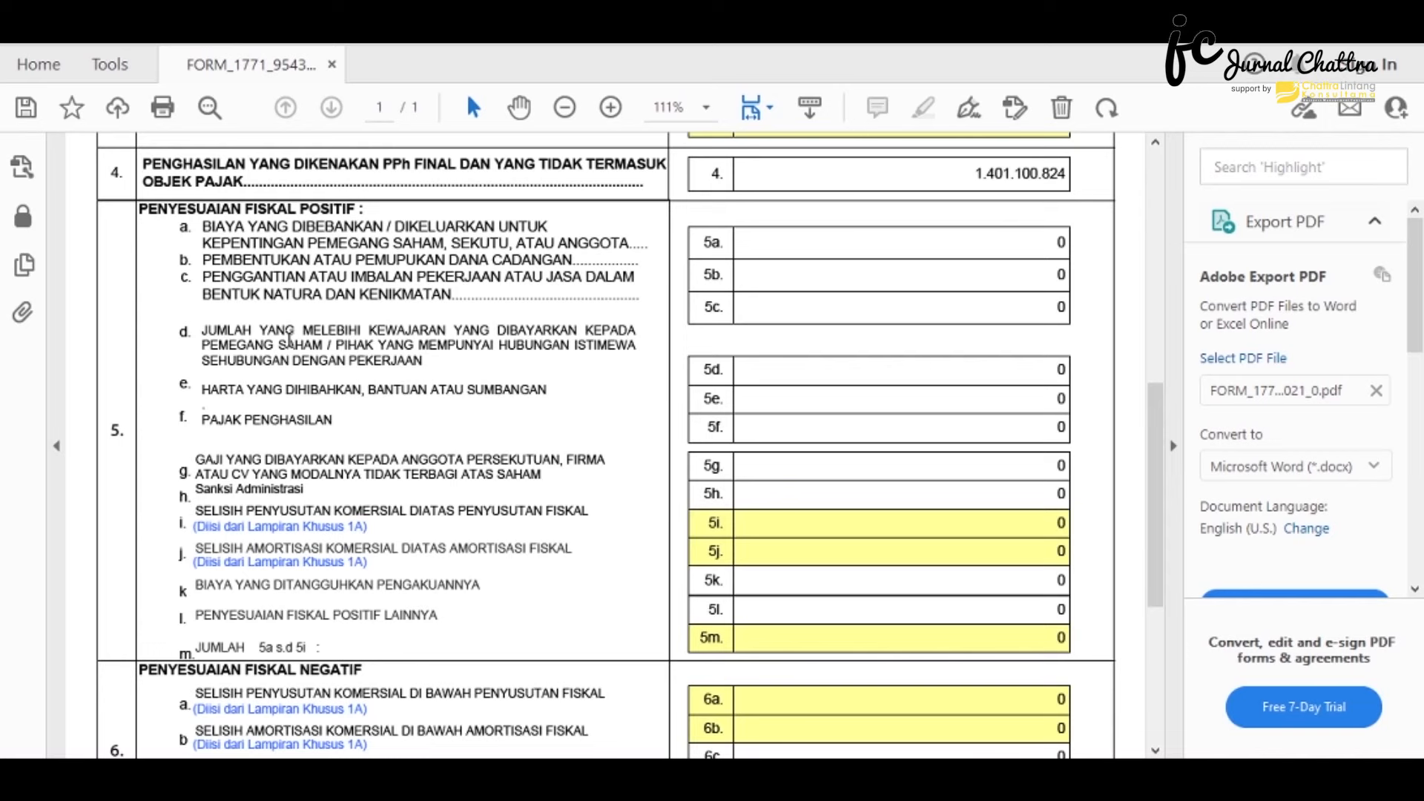
scroll(289, 338, down, 1)
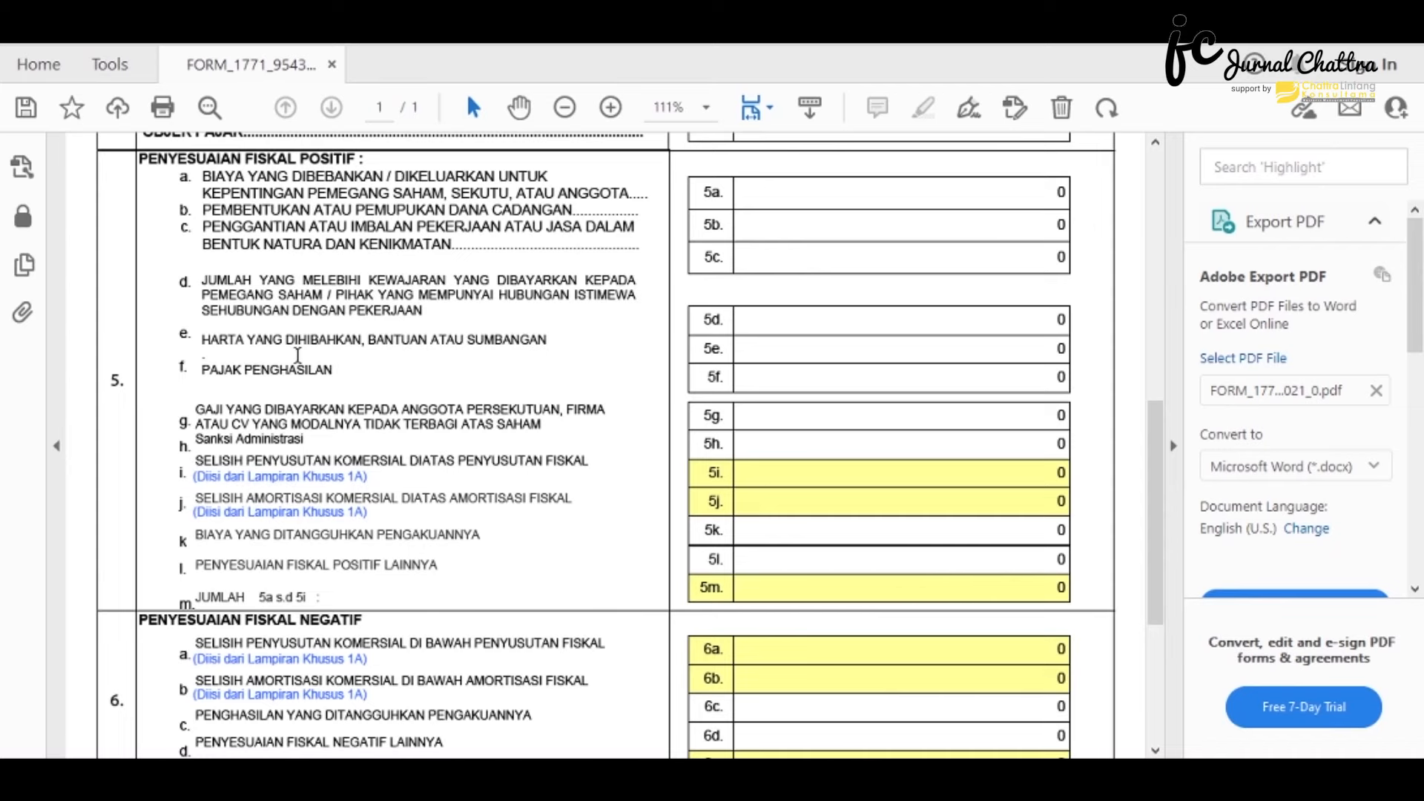
scroll(297, 354, down, 1)
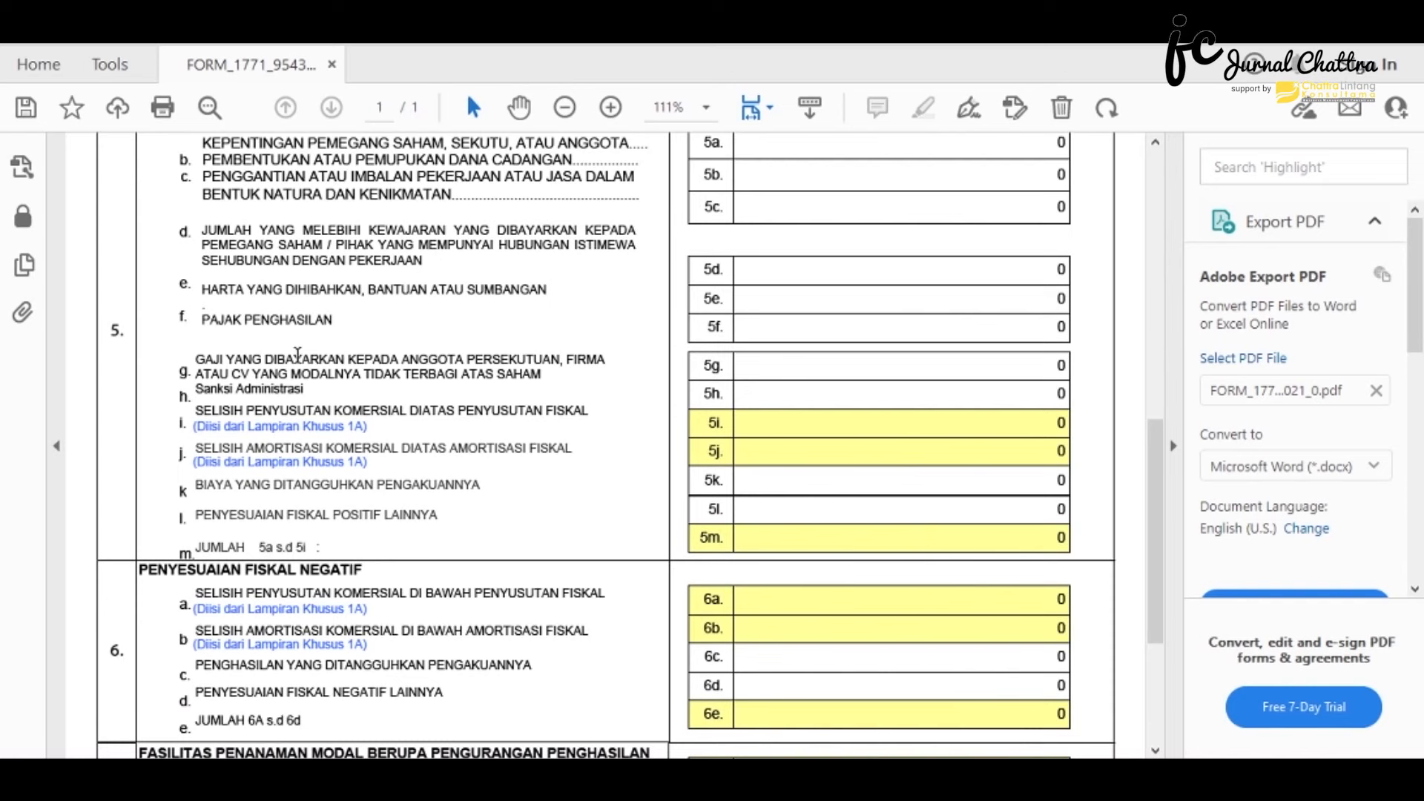
scroll(297, 354, up, 1)
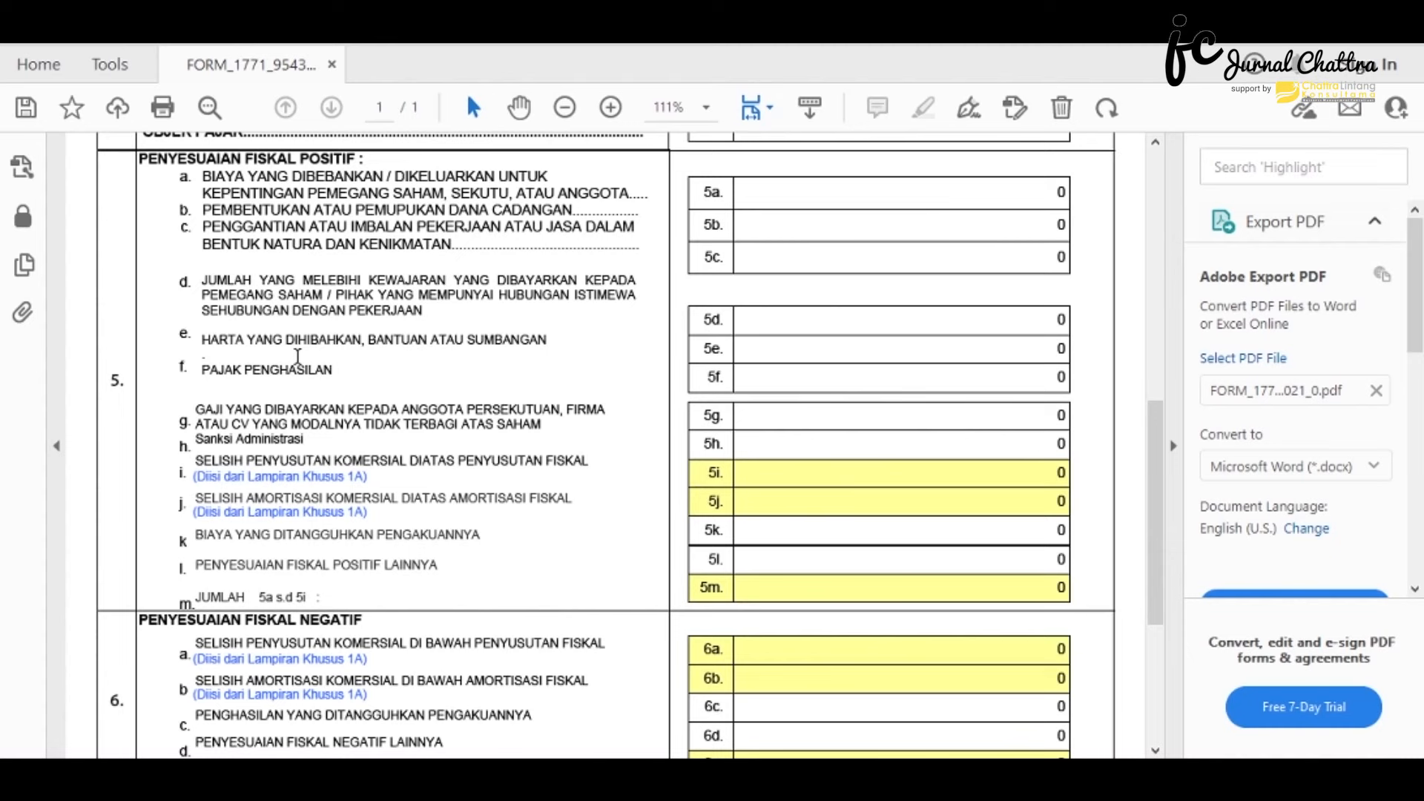
scroll(298, 356, down, 2)
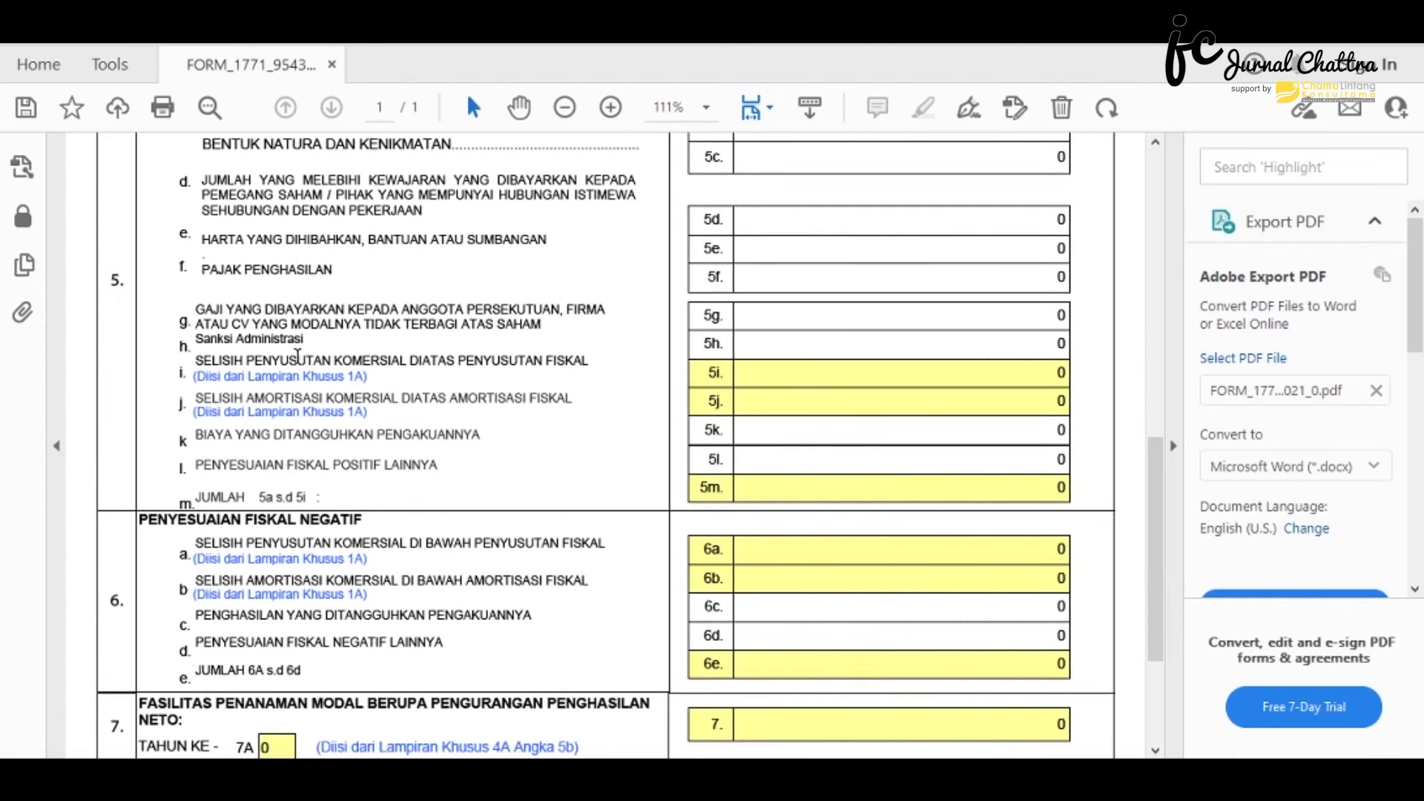
scroll(310, 545, down, 1)
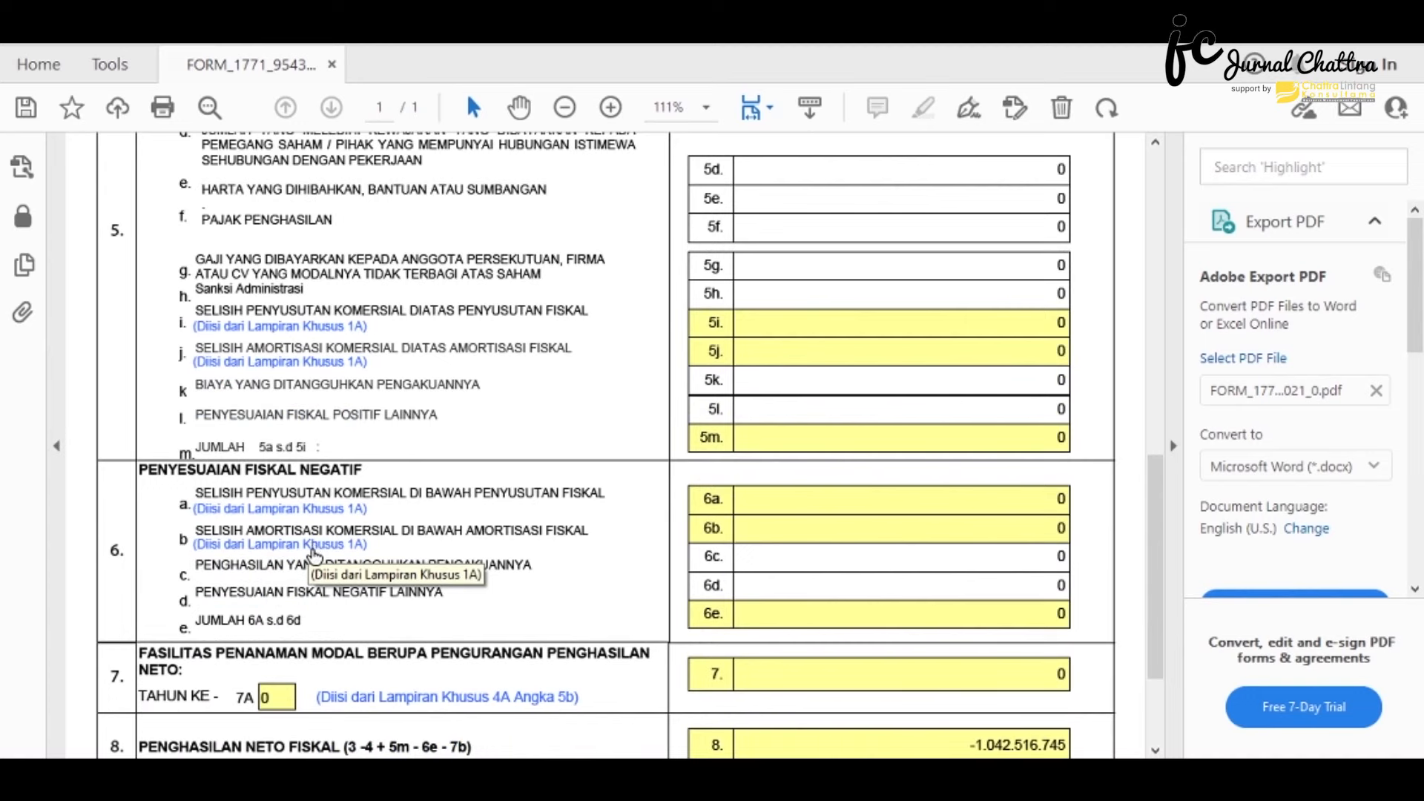
scroll(315, 556, down, 1)
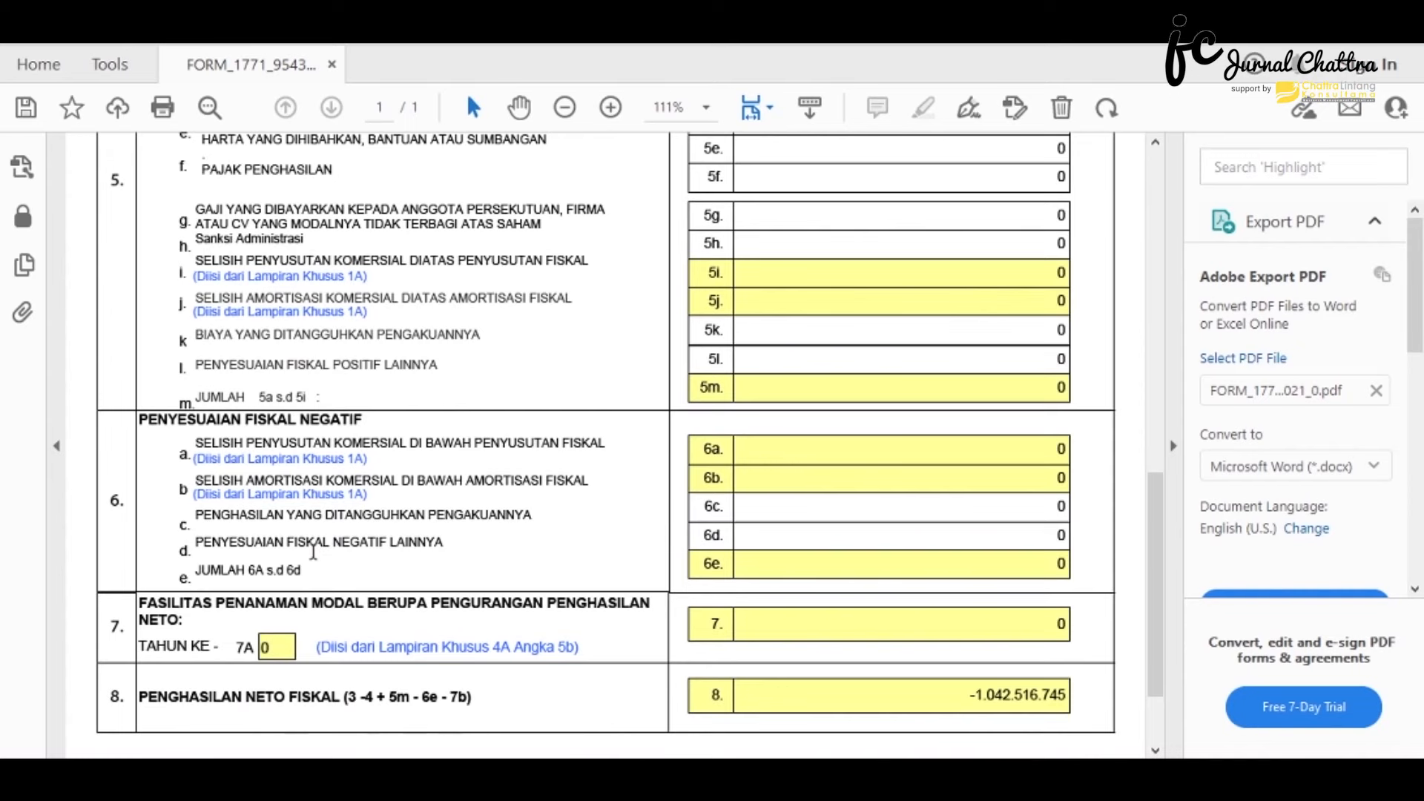
scroll(313, 553, up, 4)
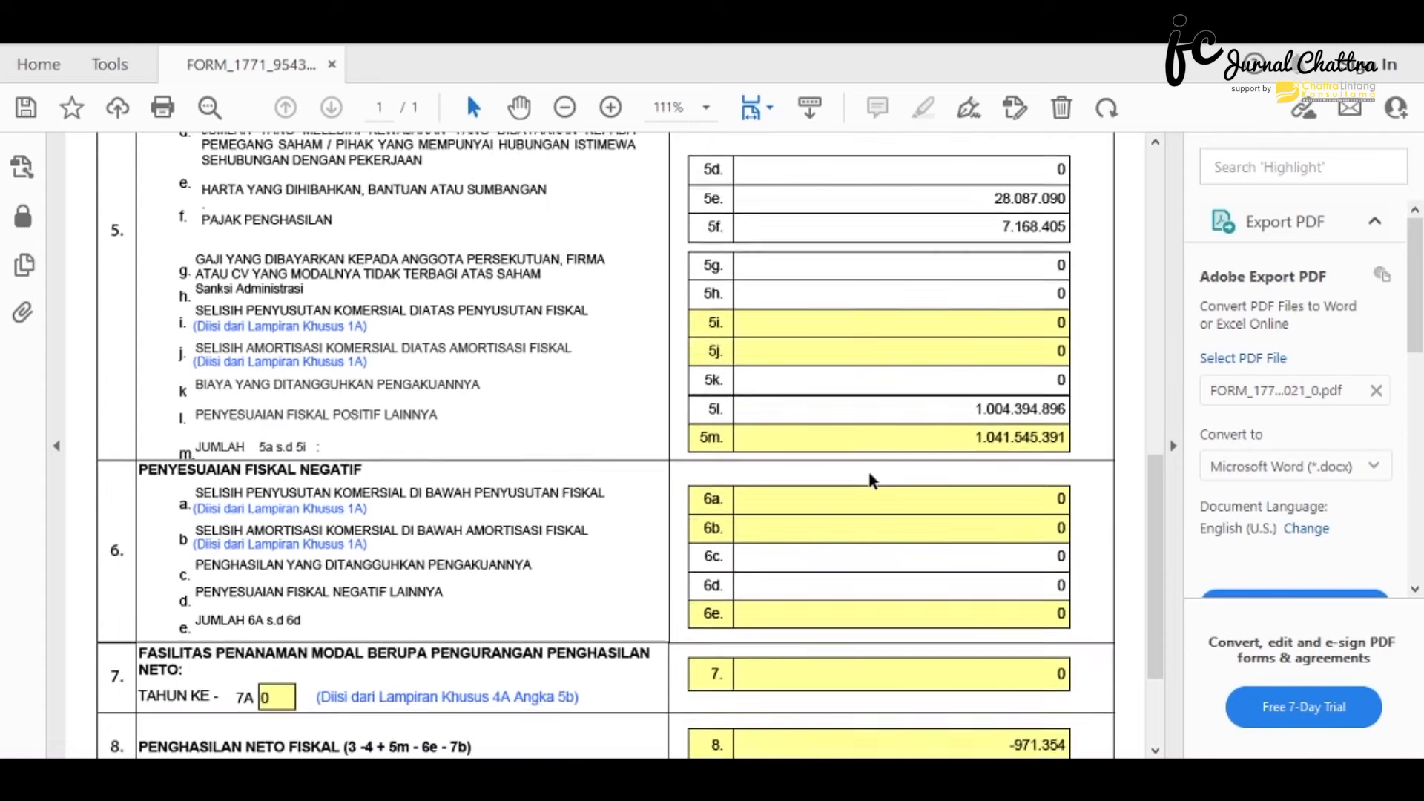
scroll(869, 481, down, 3)
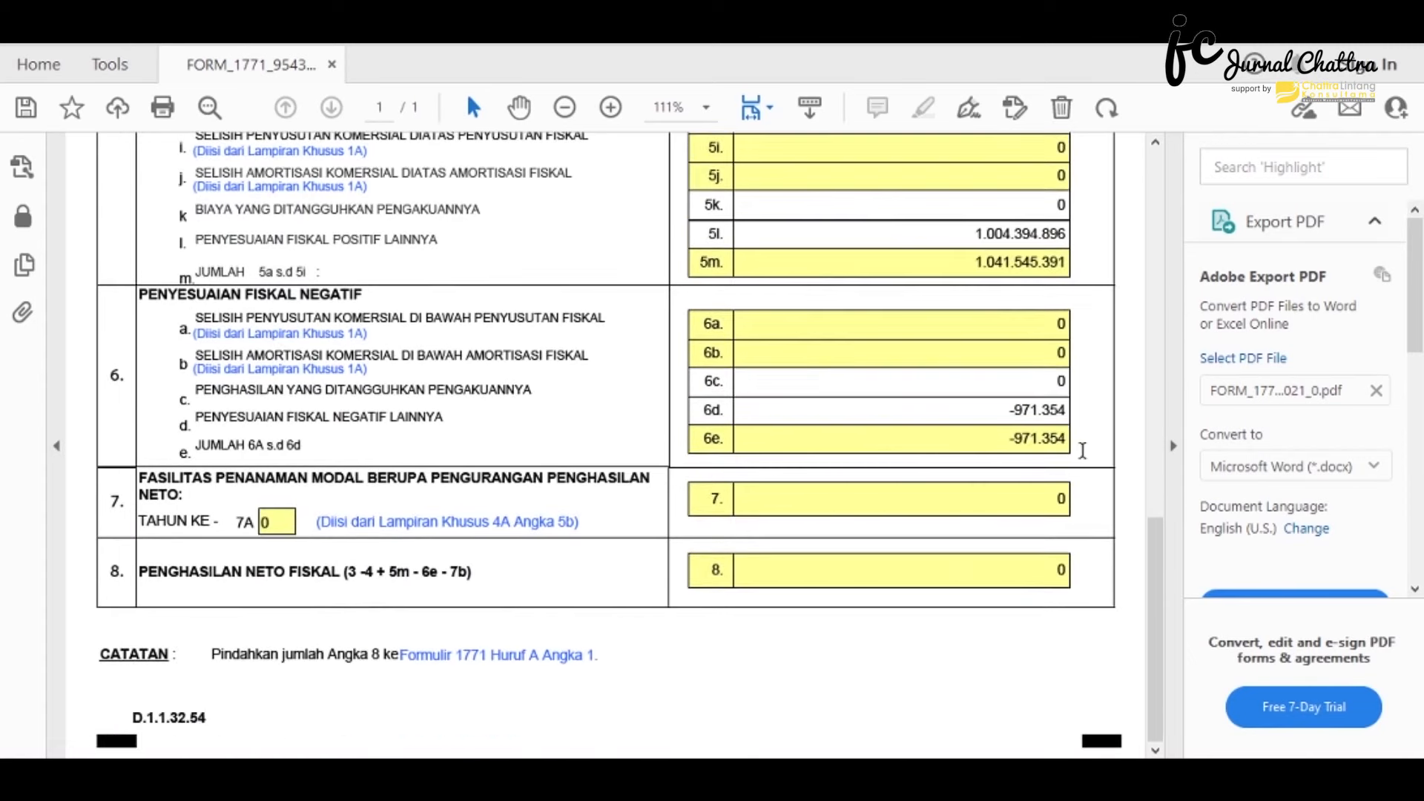
scroll(1082, 450, up, 15)
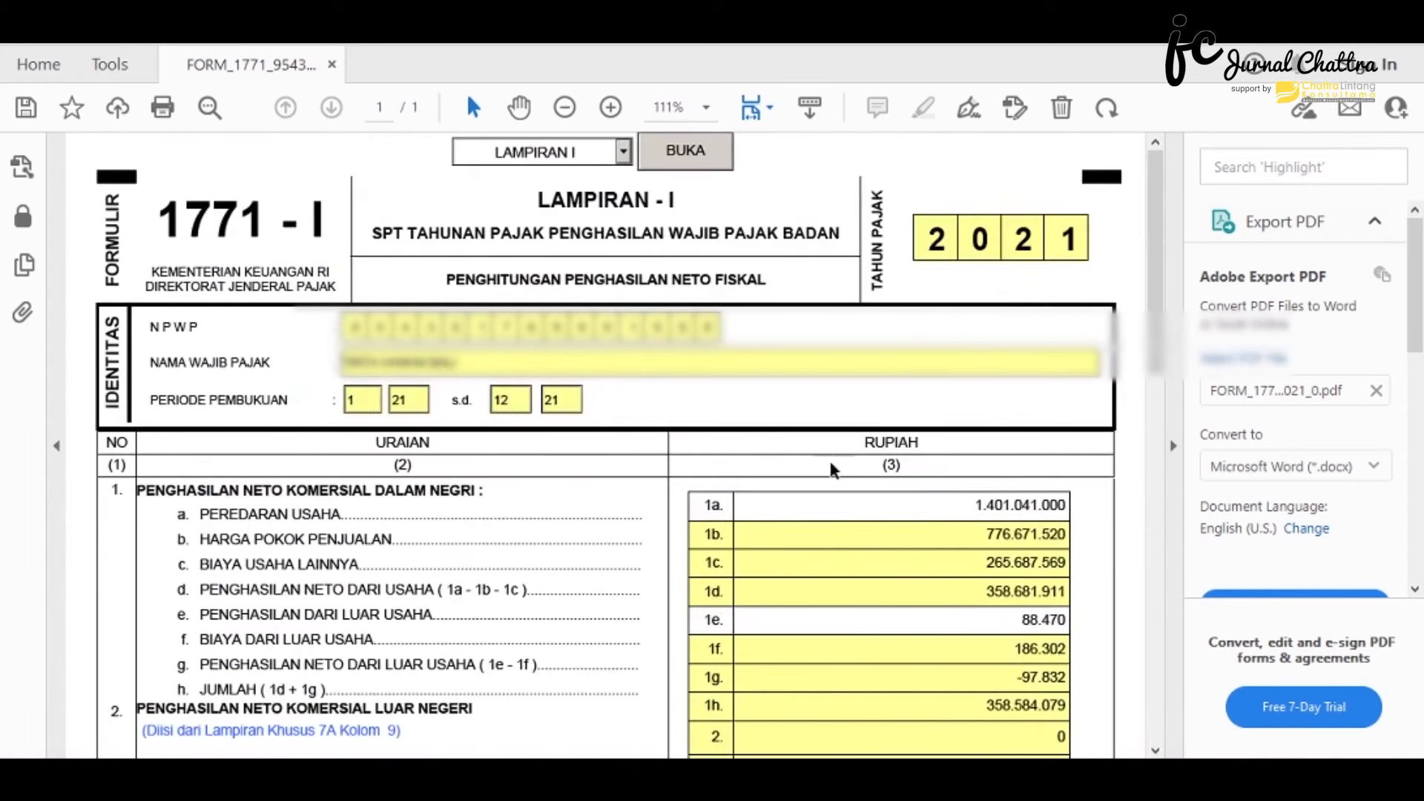
- Switch the form to the Induk Lanjutan page using the page dropdown
click(624, 147)
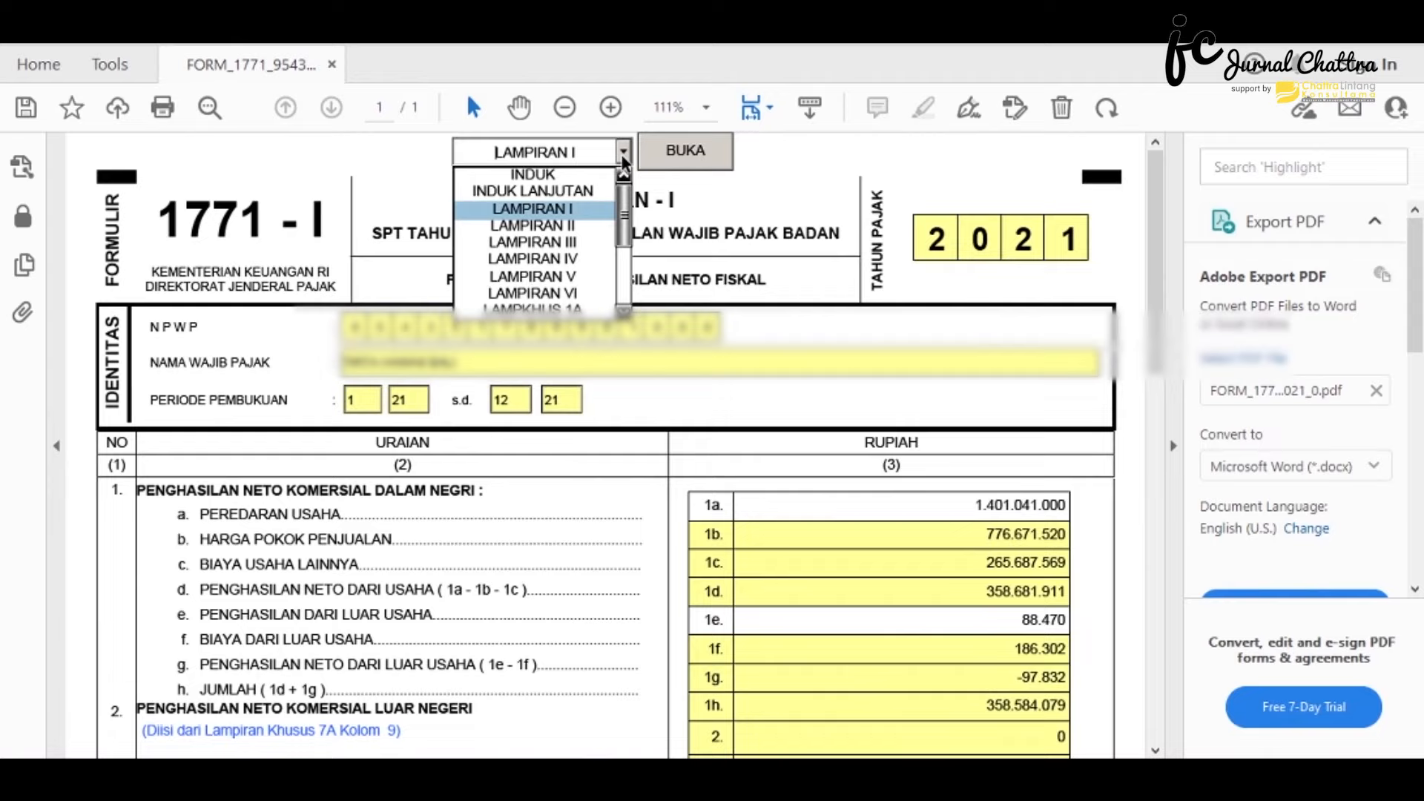
click(602, 189)
click(683, 151)
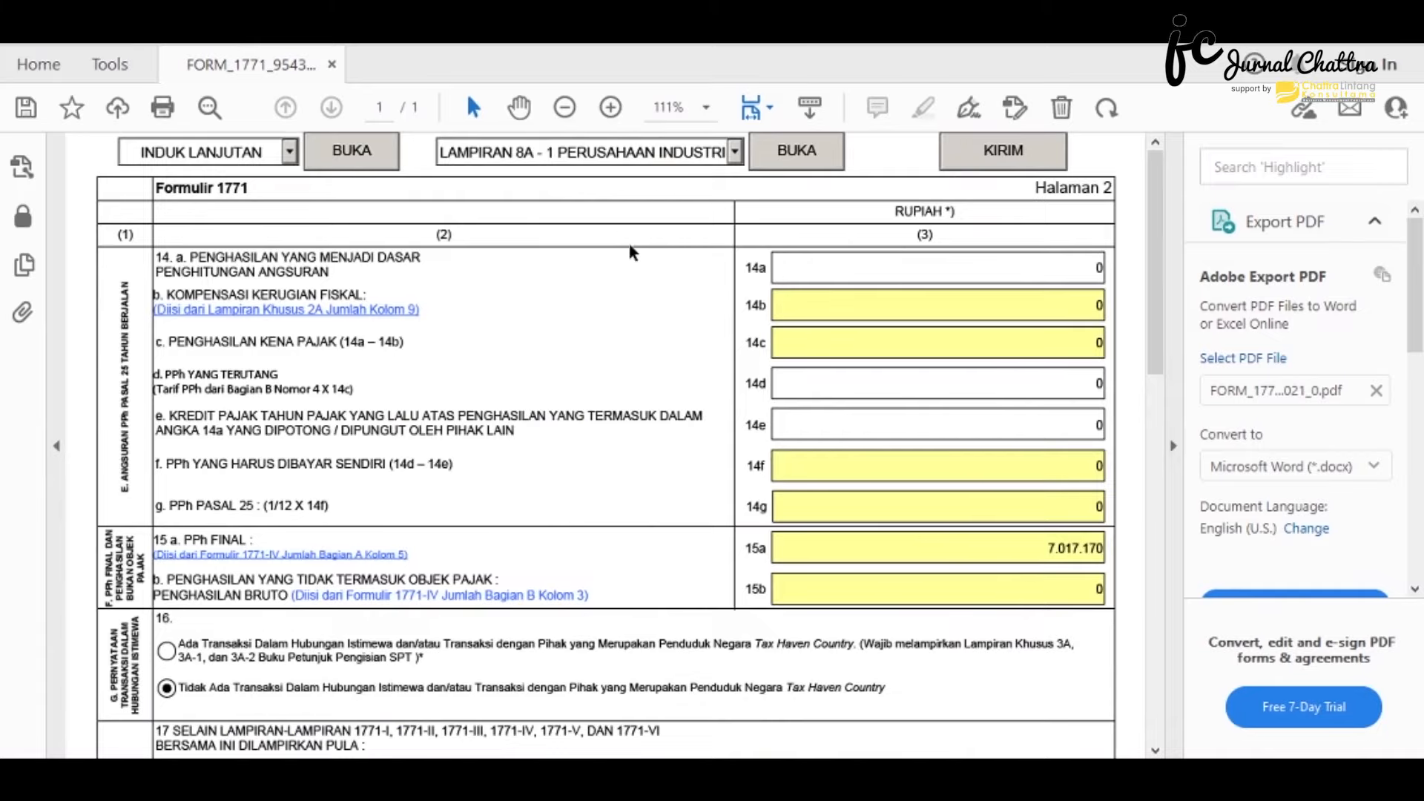
- Review page 2, including PPh Final 7.017.170 in 15a, then open the Lampiran 8A list
scroll(627, 248, down, 5)
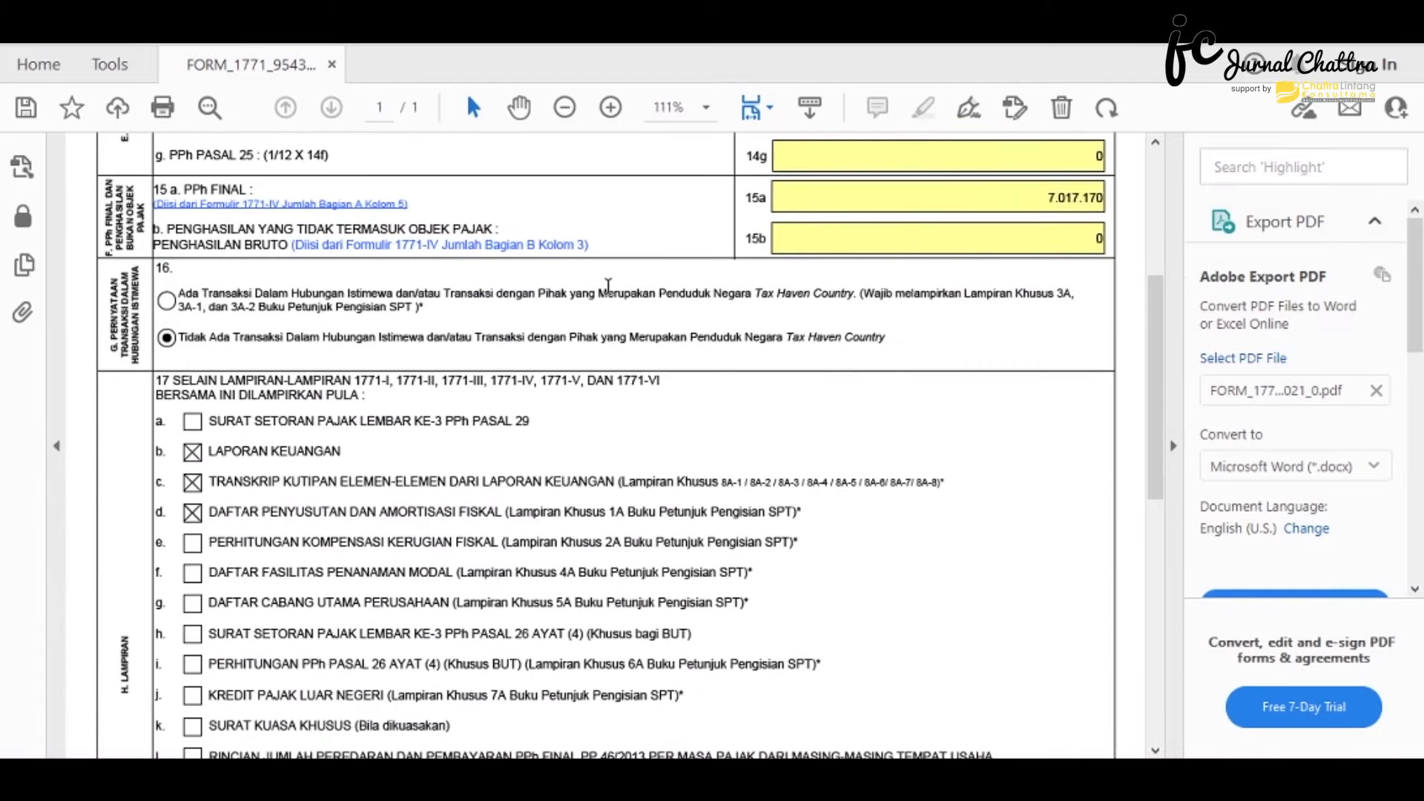
scroll(606, 282, down, 8)
scroll(633, 347, up, 11)
scroll(634, 347, down, 13)
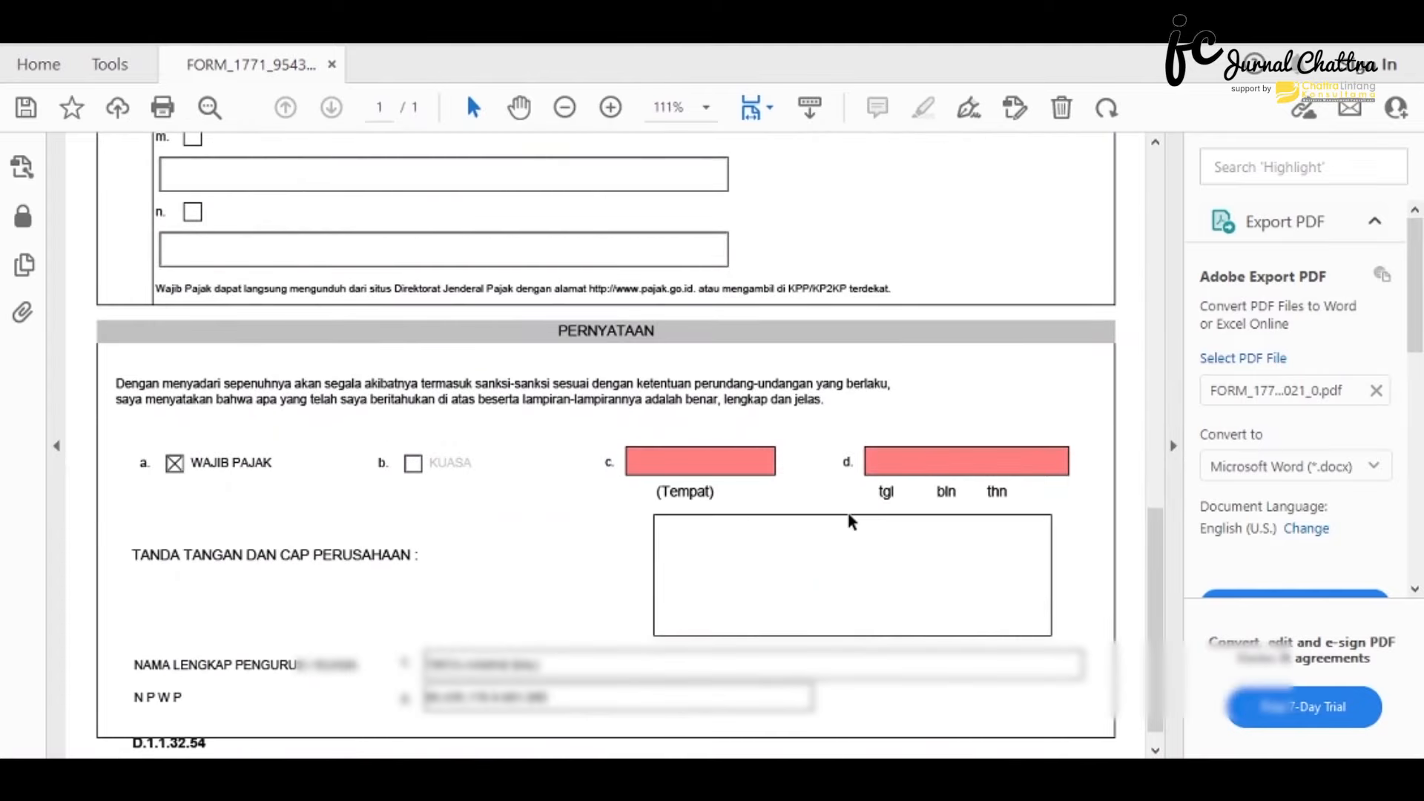
scroll(809, 454, up, 13)
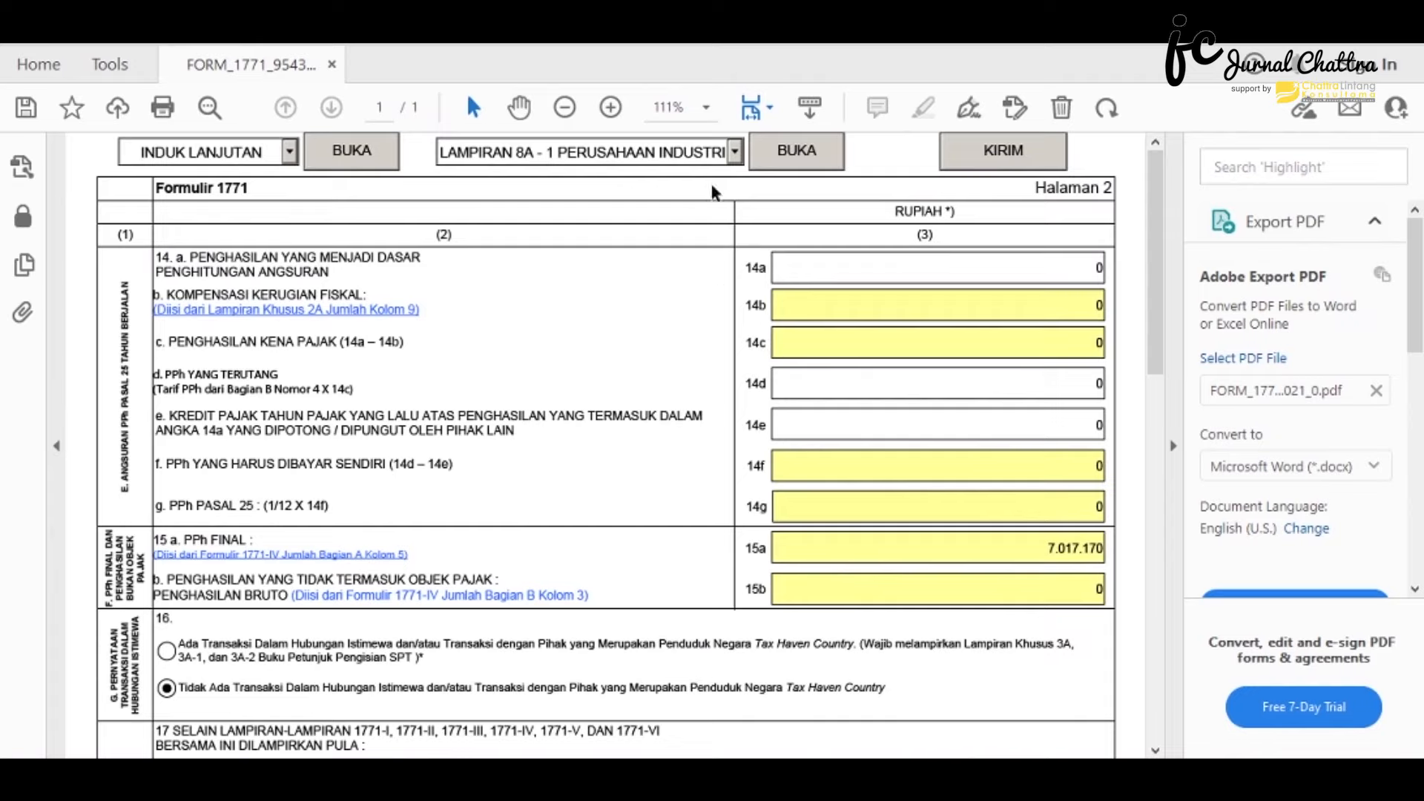
click(734, 159)
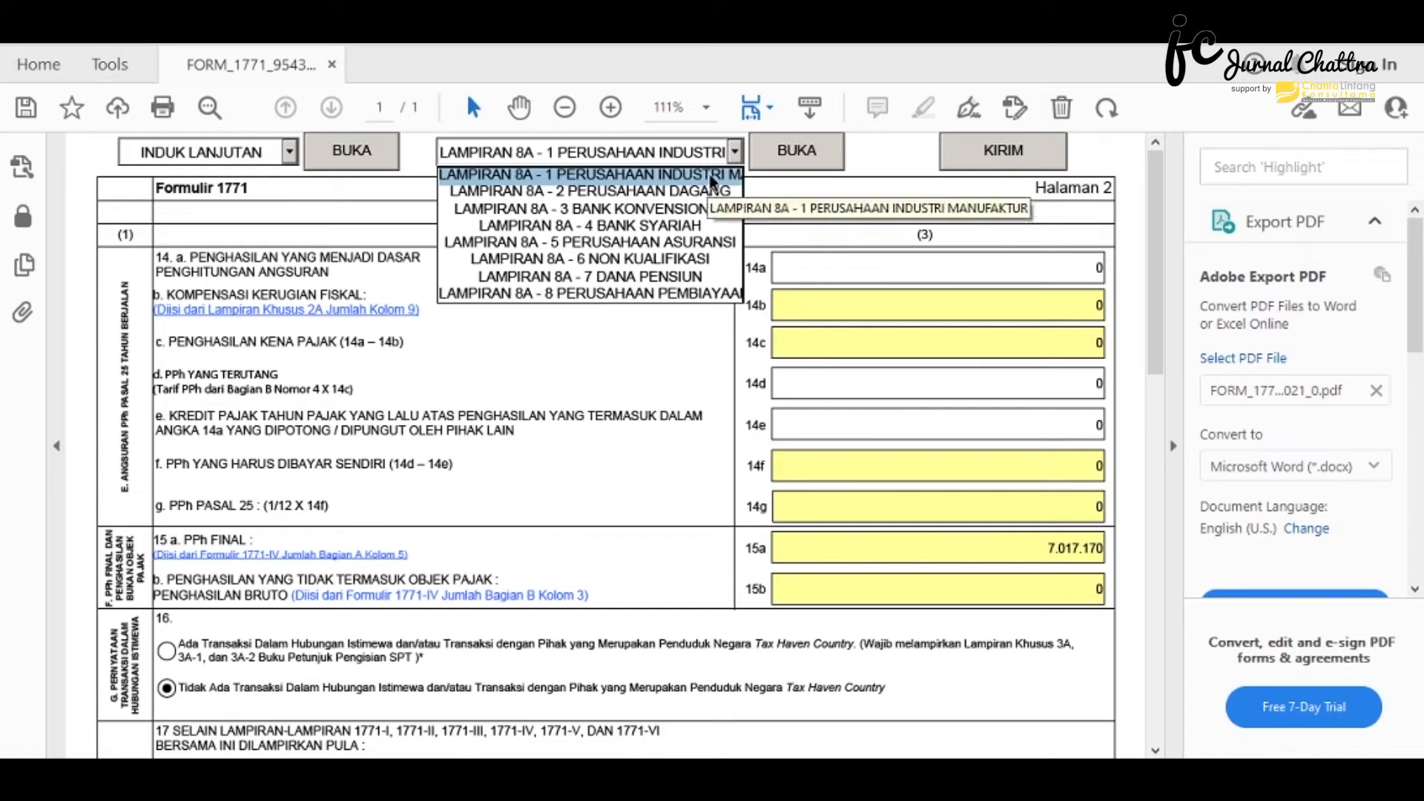
- Open Lampiran 8A-1 for manufacturing companies and look over its sections
click(710, 177)
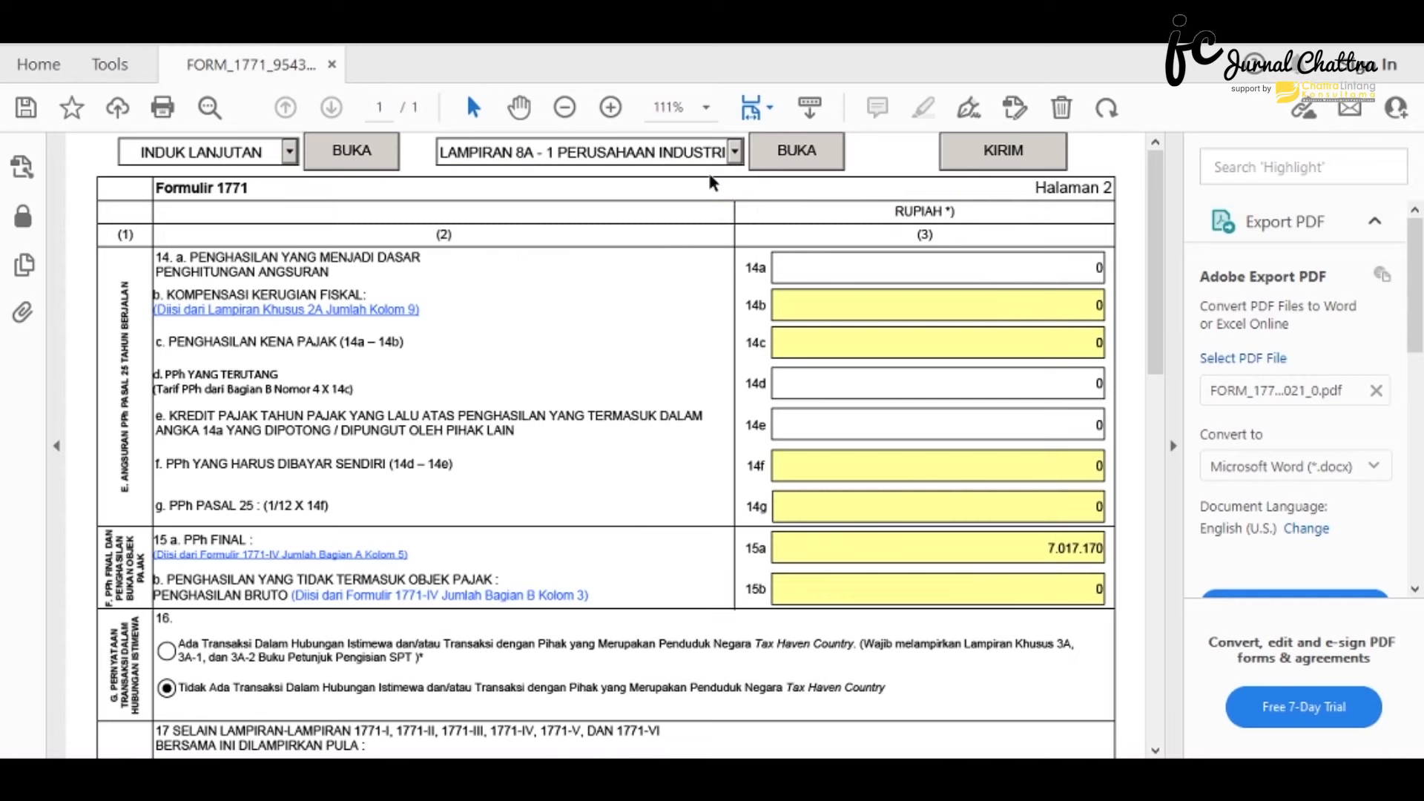
click(757, 162)
scroll(970, 451, down, 1)
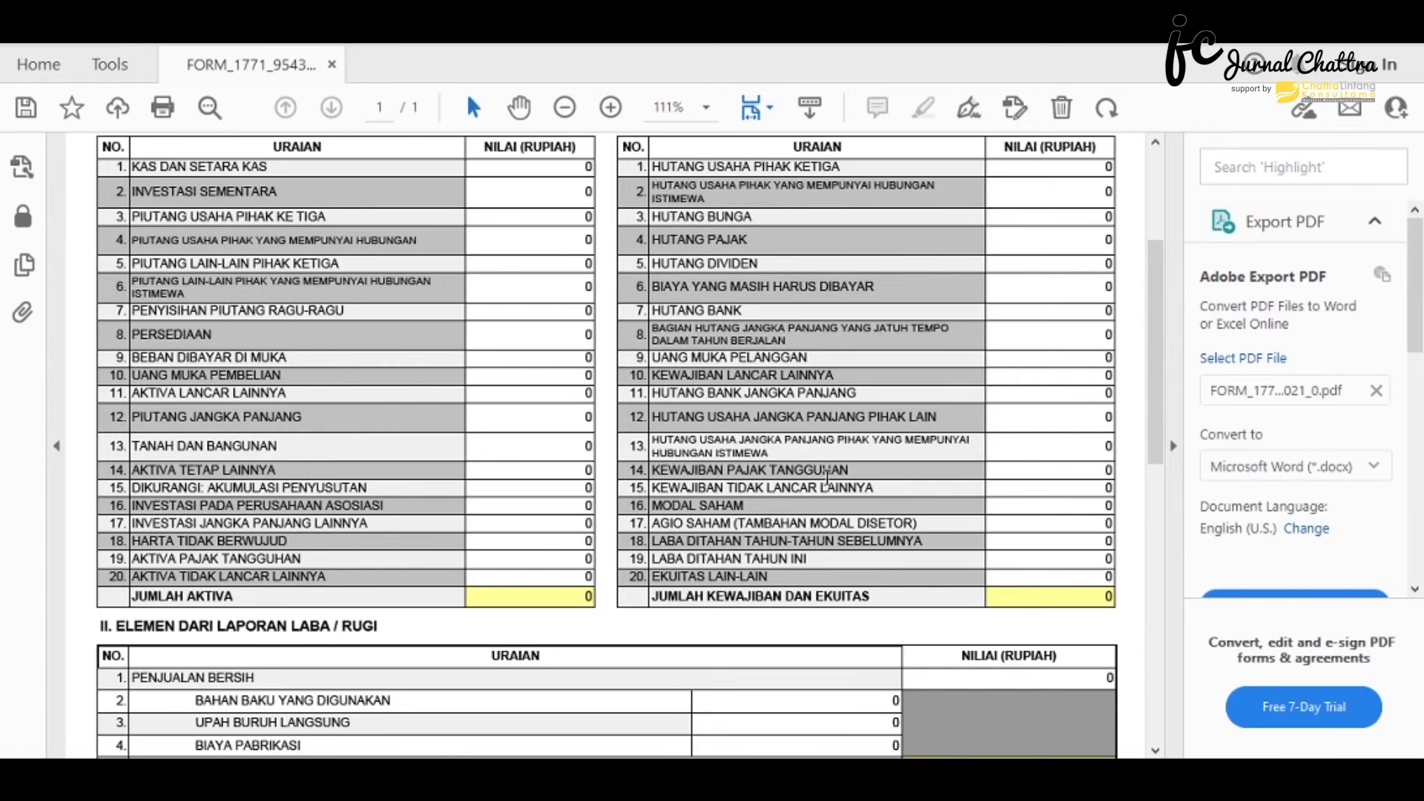
scroll(776, 460, up, 1)
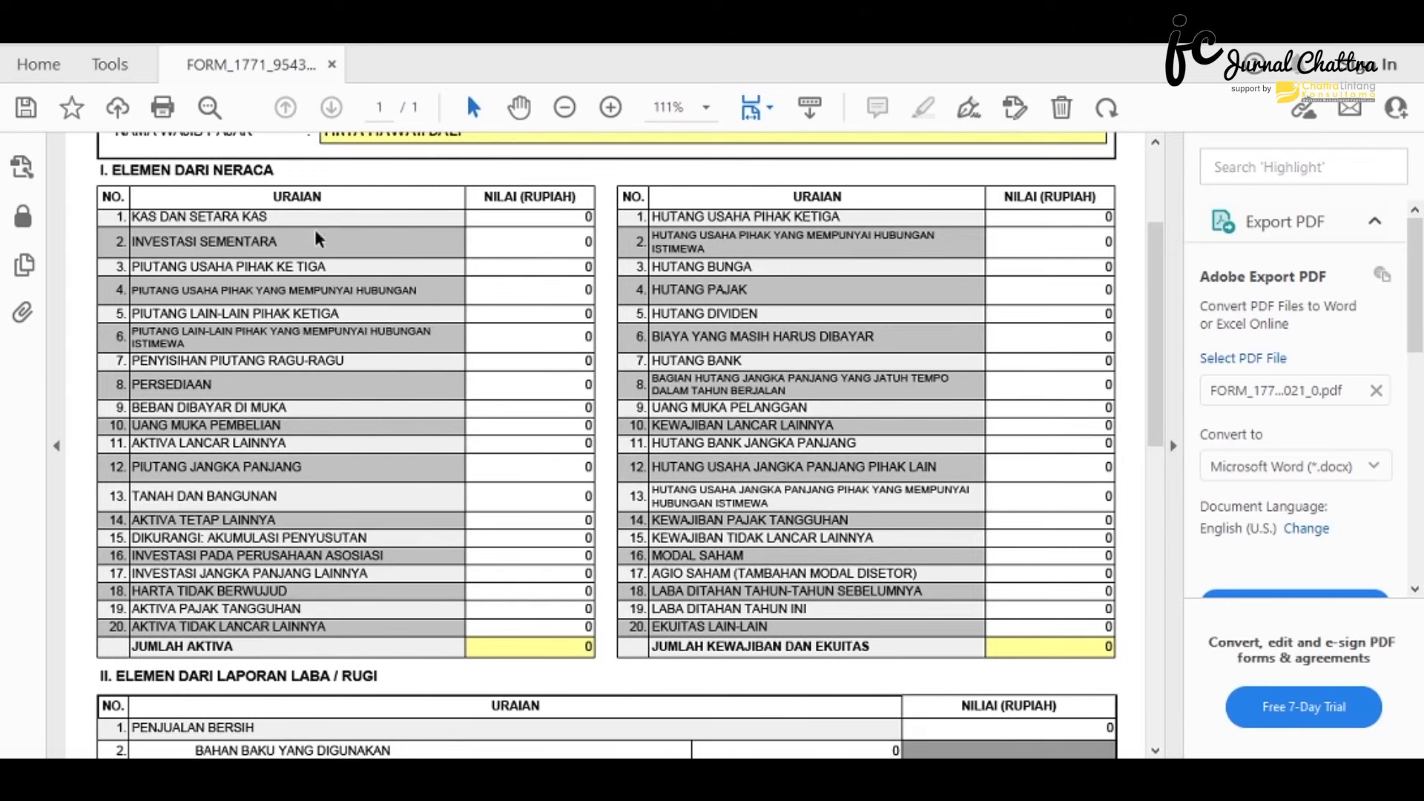
scroll(314, 228, down, 7)
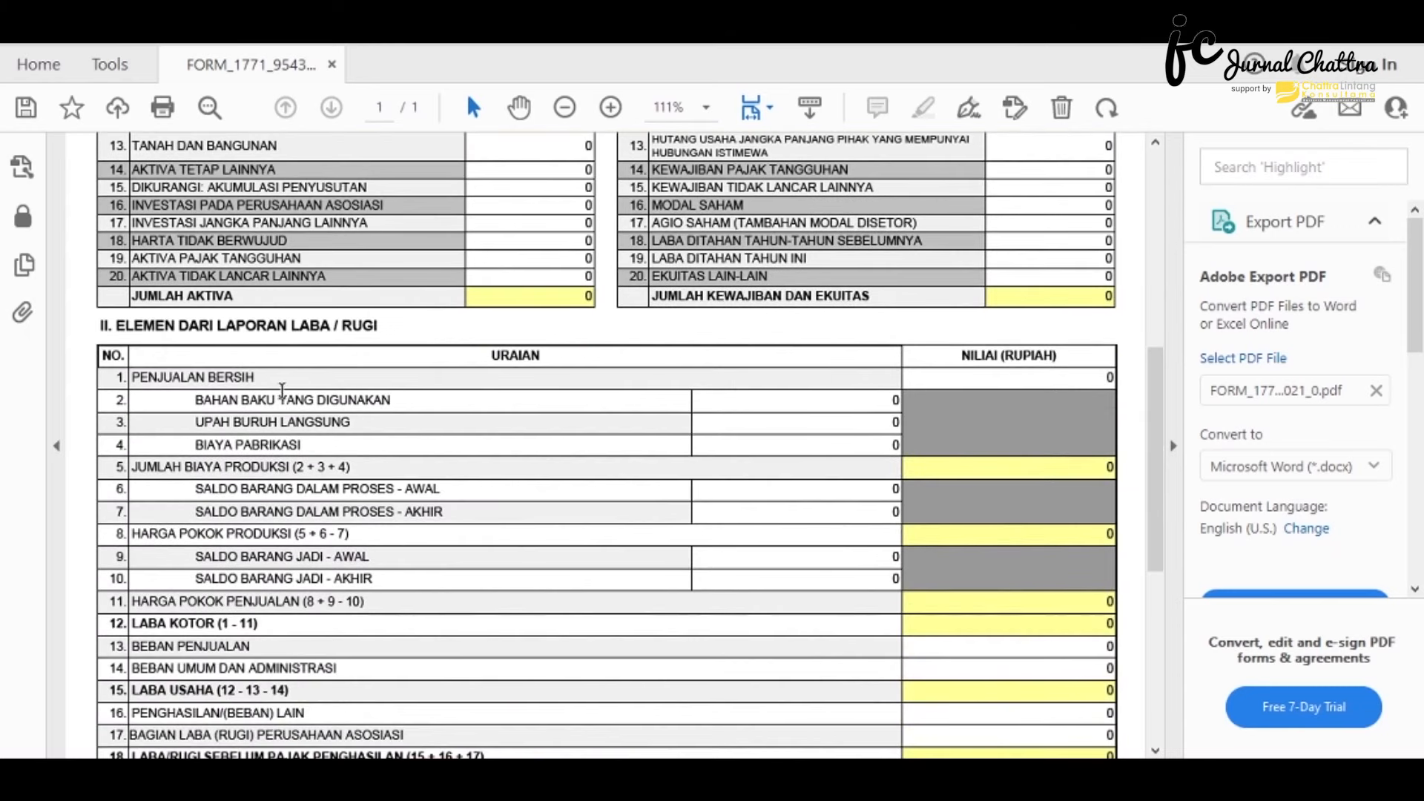
scroll(280, 388, down, 1)
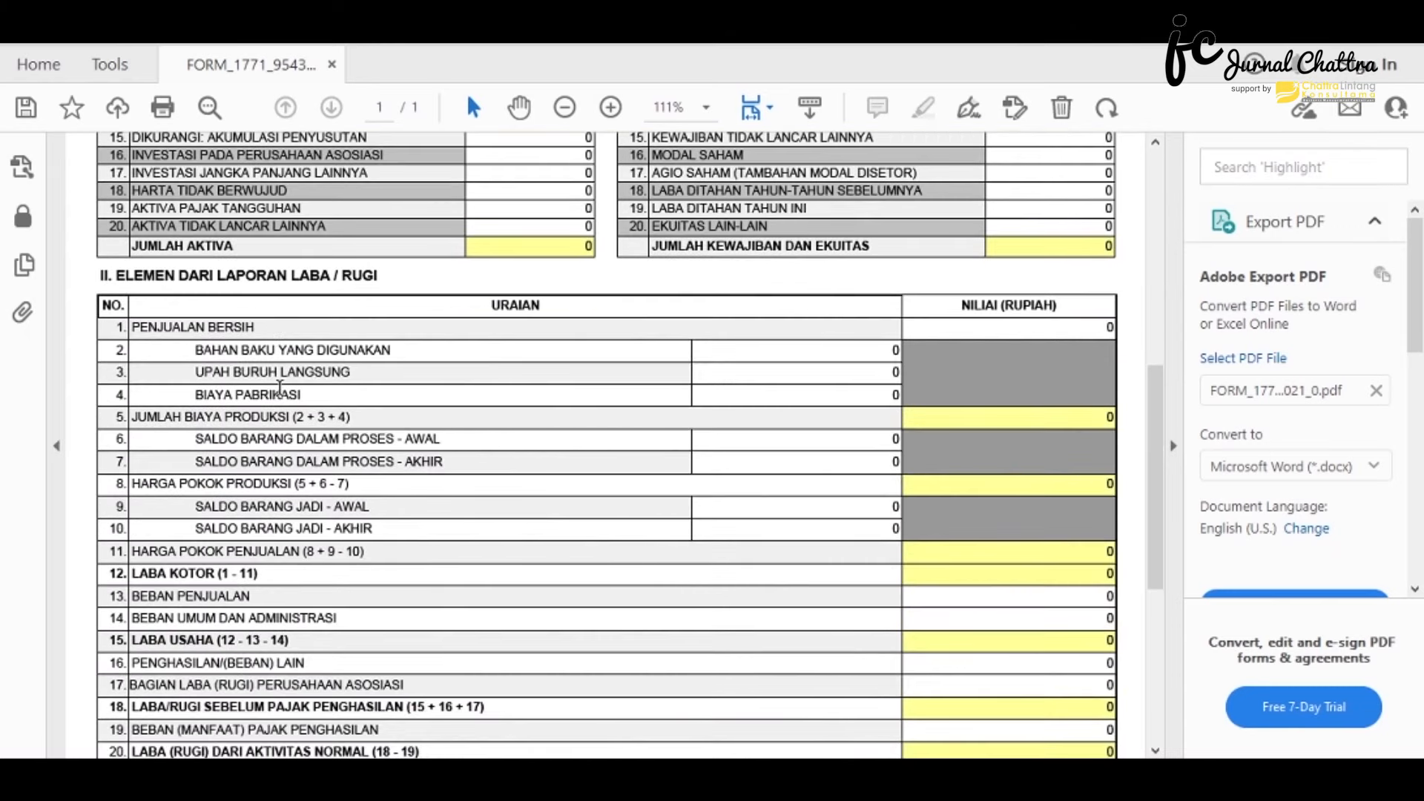
scroll(279, 388, up, 8)
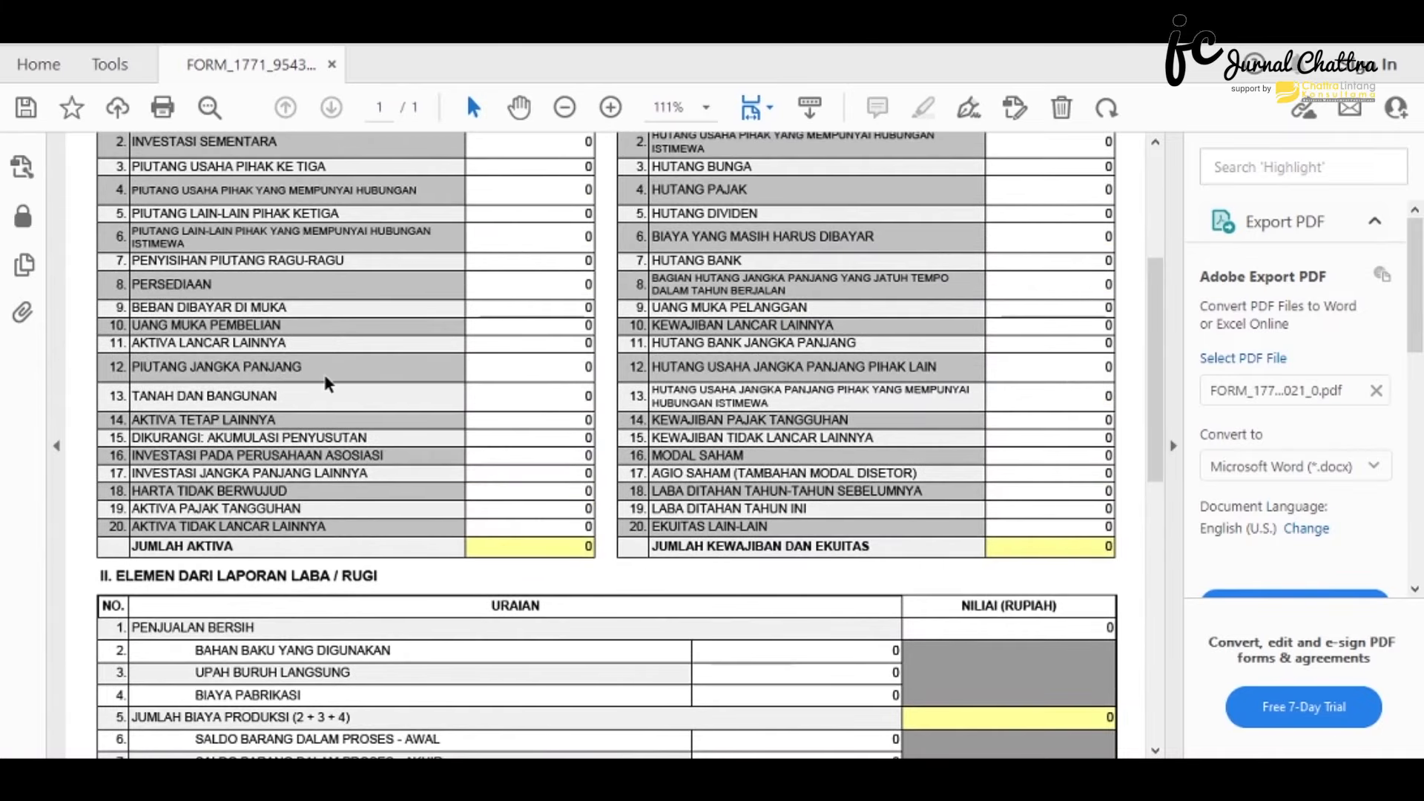
scroll(512, 230, down, 1)
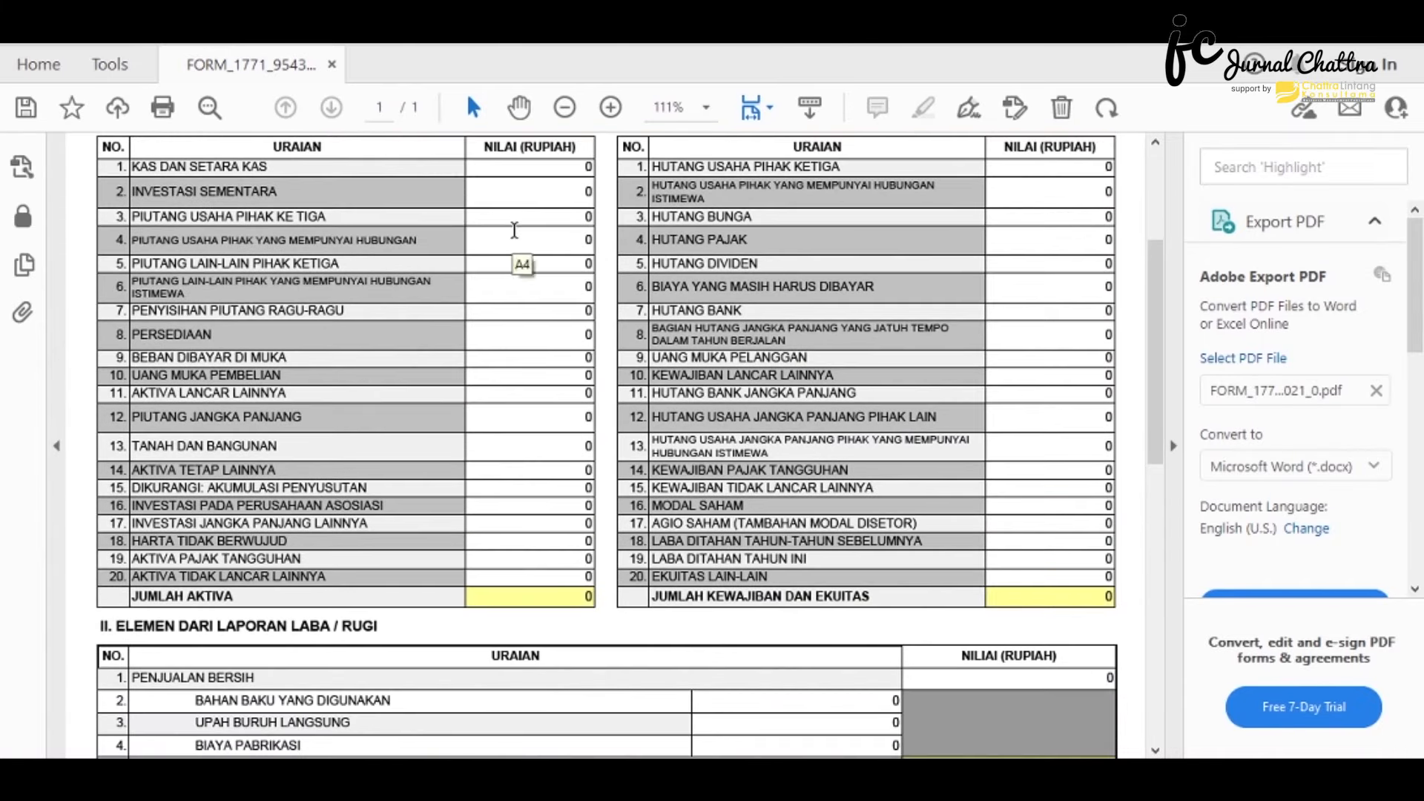
- Enter balance-sheet values: cash 26376039, 800000, and inventory 381059995
click(528, 167)
text(26376039)
click(531, 264)
text(800000)
click(530, 334)
text(381059995)
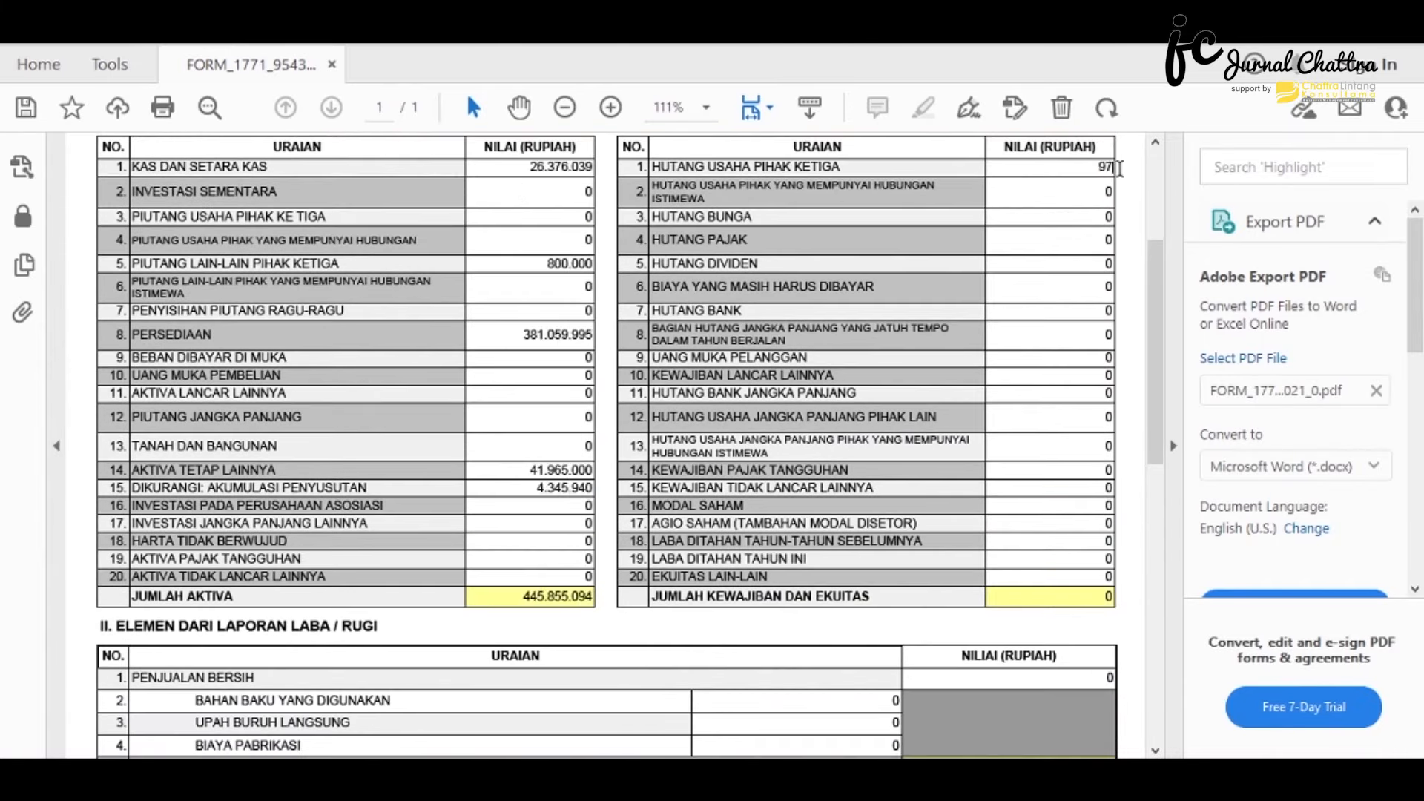
key(Tab)
scroll(988, 630, down, 2)
scroll(986, 628, down, 8)
text(1401041000)
key(Tab)
text(388508838)
key(Tab)
text(3771138)
scroll(987, 445, down, 3)
scroll(482, 352, up, 18)
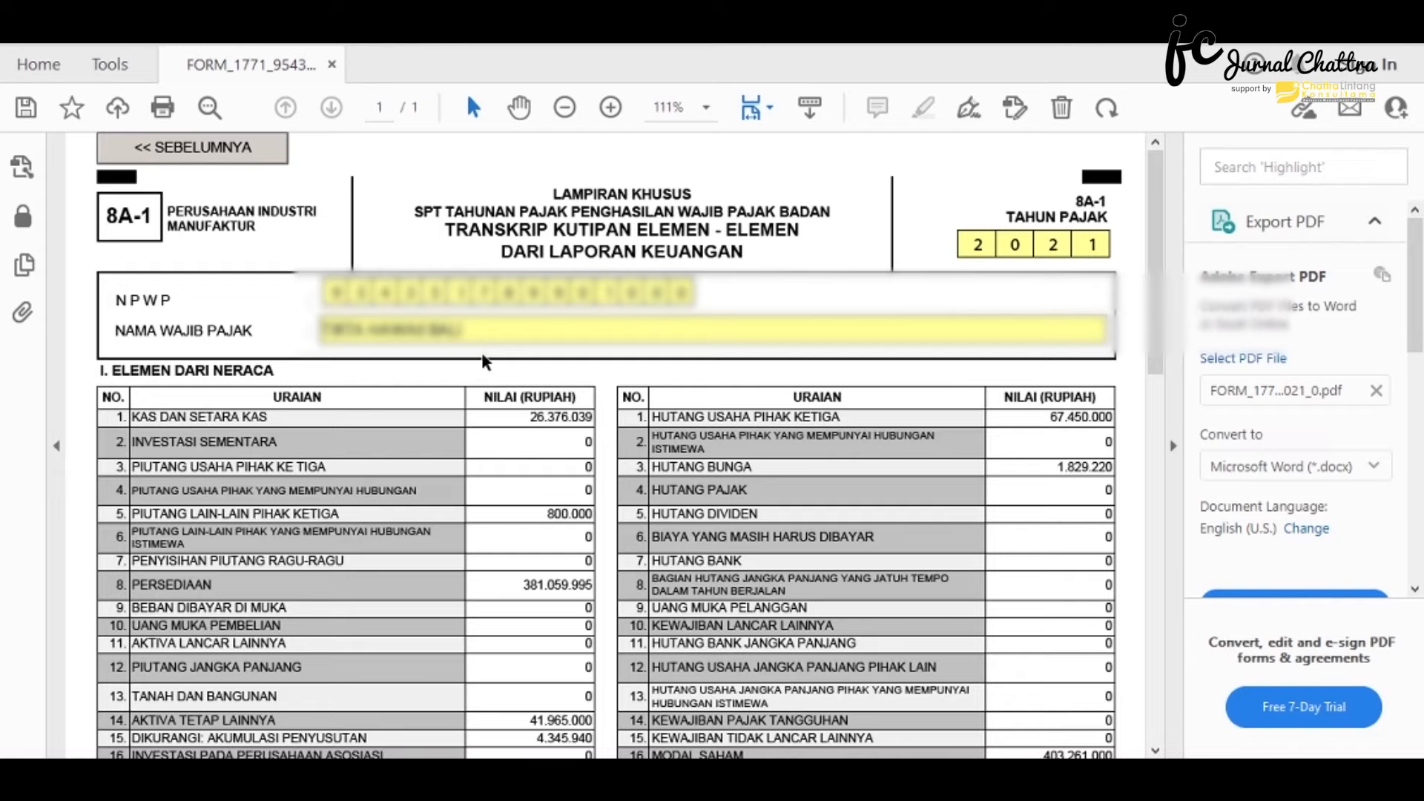
- Go back to Formulir 1771 page 2 and scroll down to attachment section 17
click(237, 152)
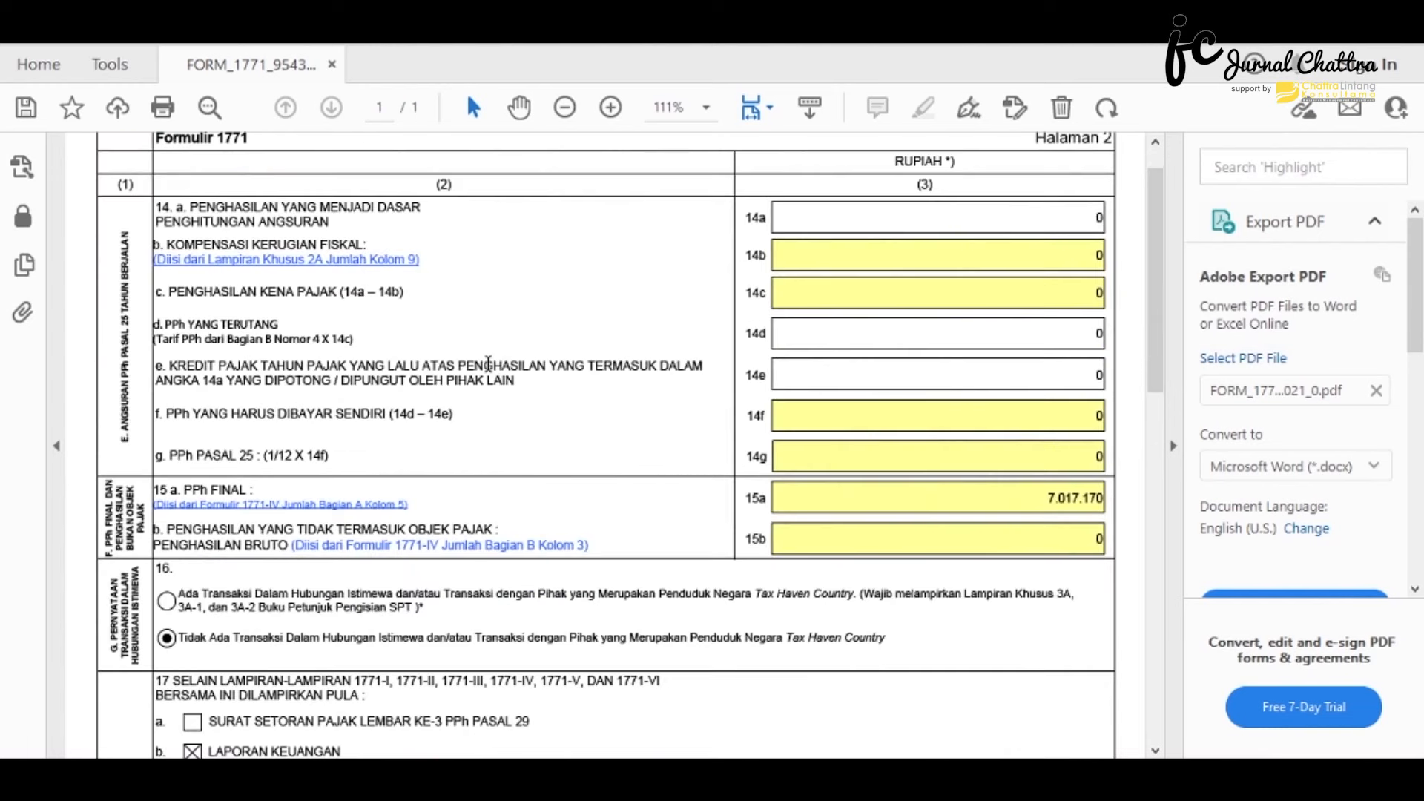
scroll(488, 363, up, 1)
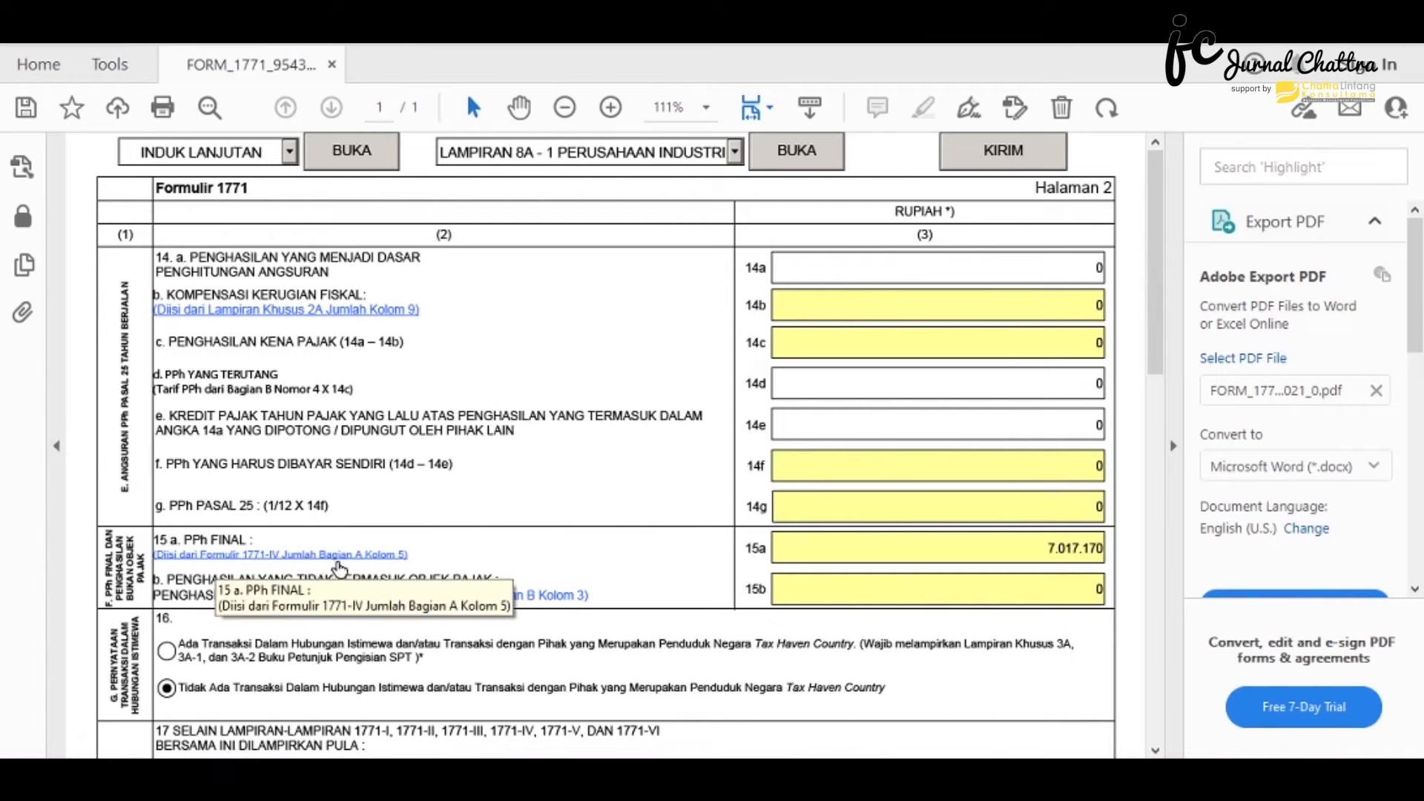
scroll(332, 568, down, 8)
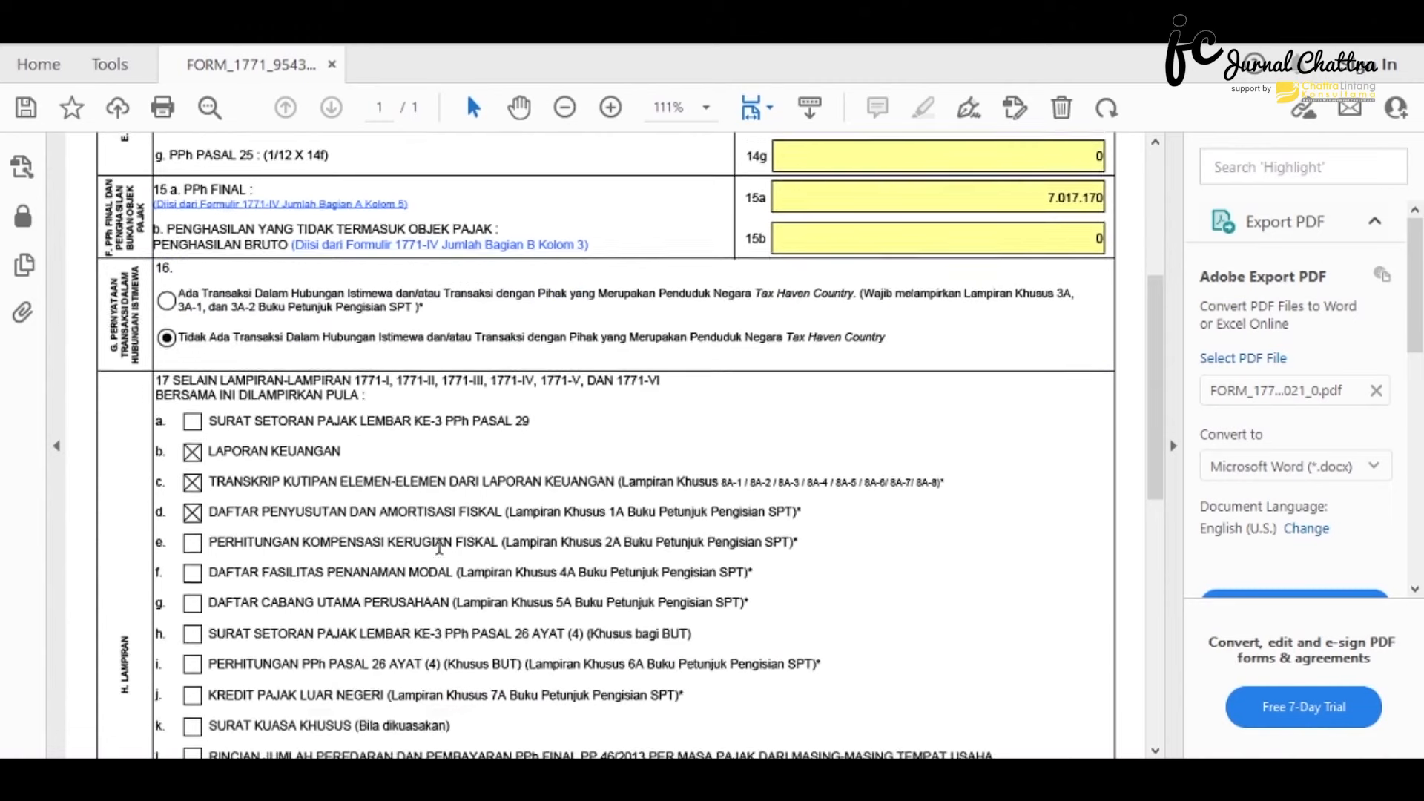
scroll(439, 547, down, 2)
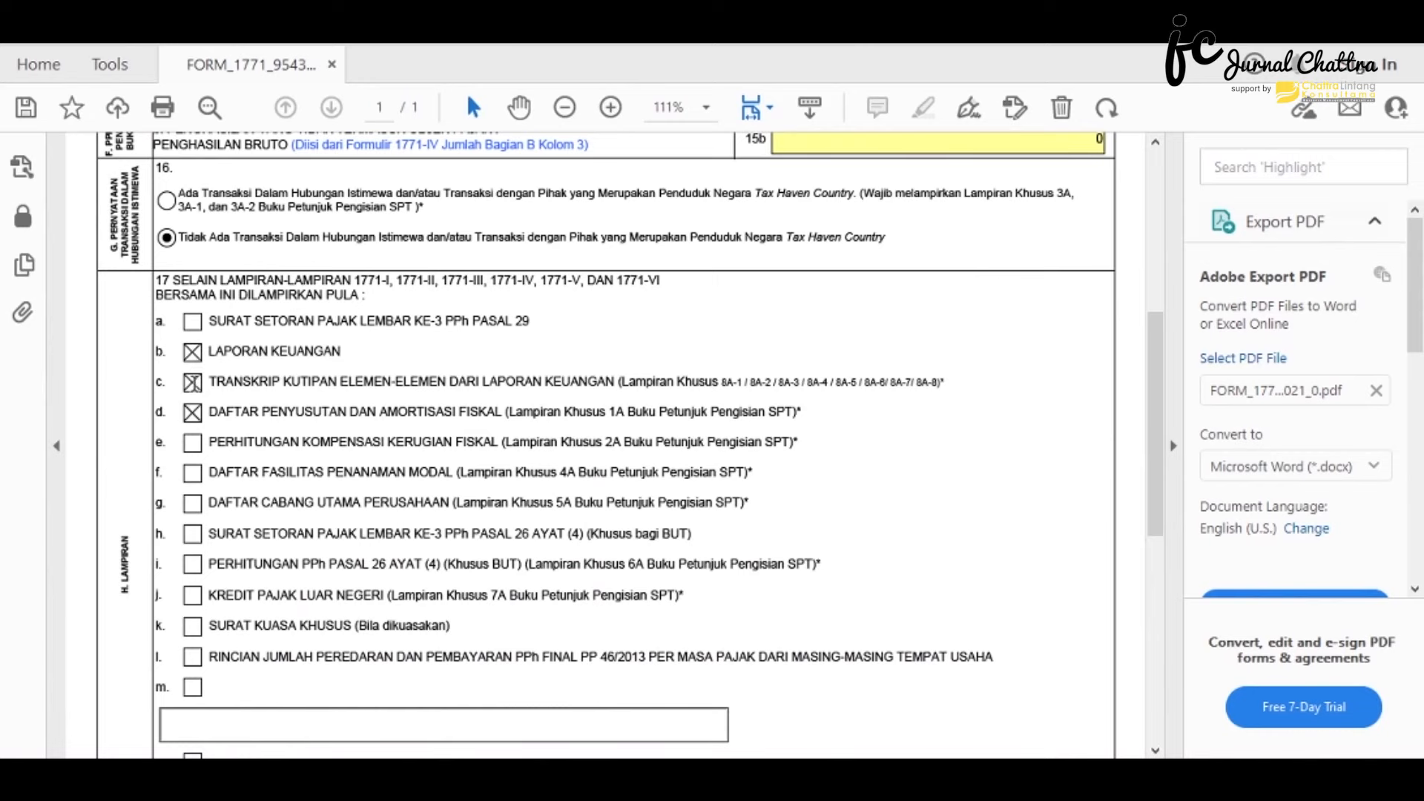
scroll(192, 382, down, 1)
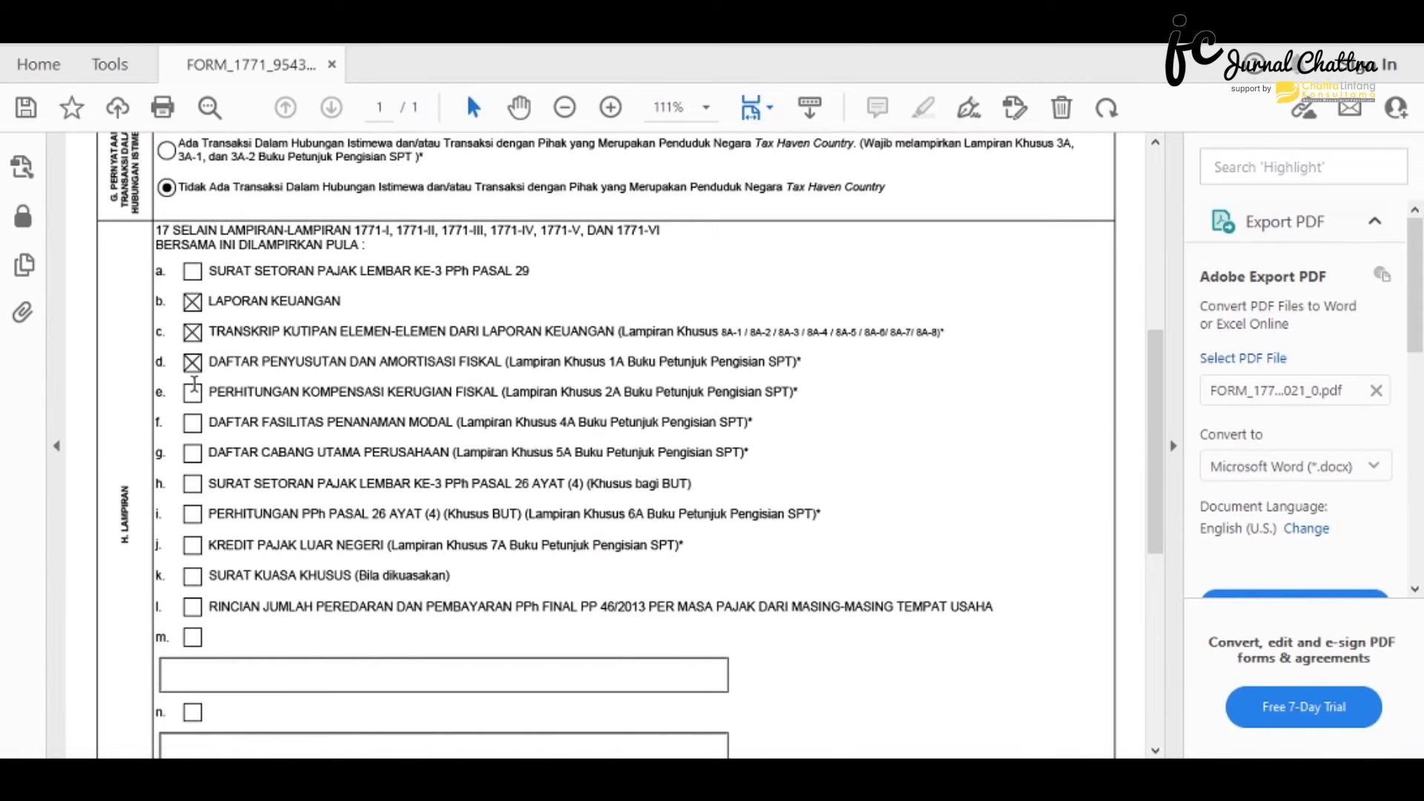
scroll(194, 384, down, 2)
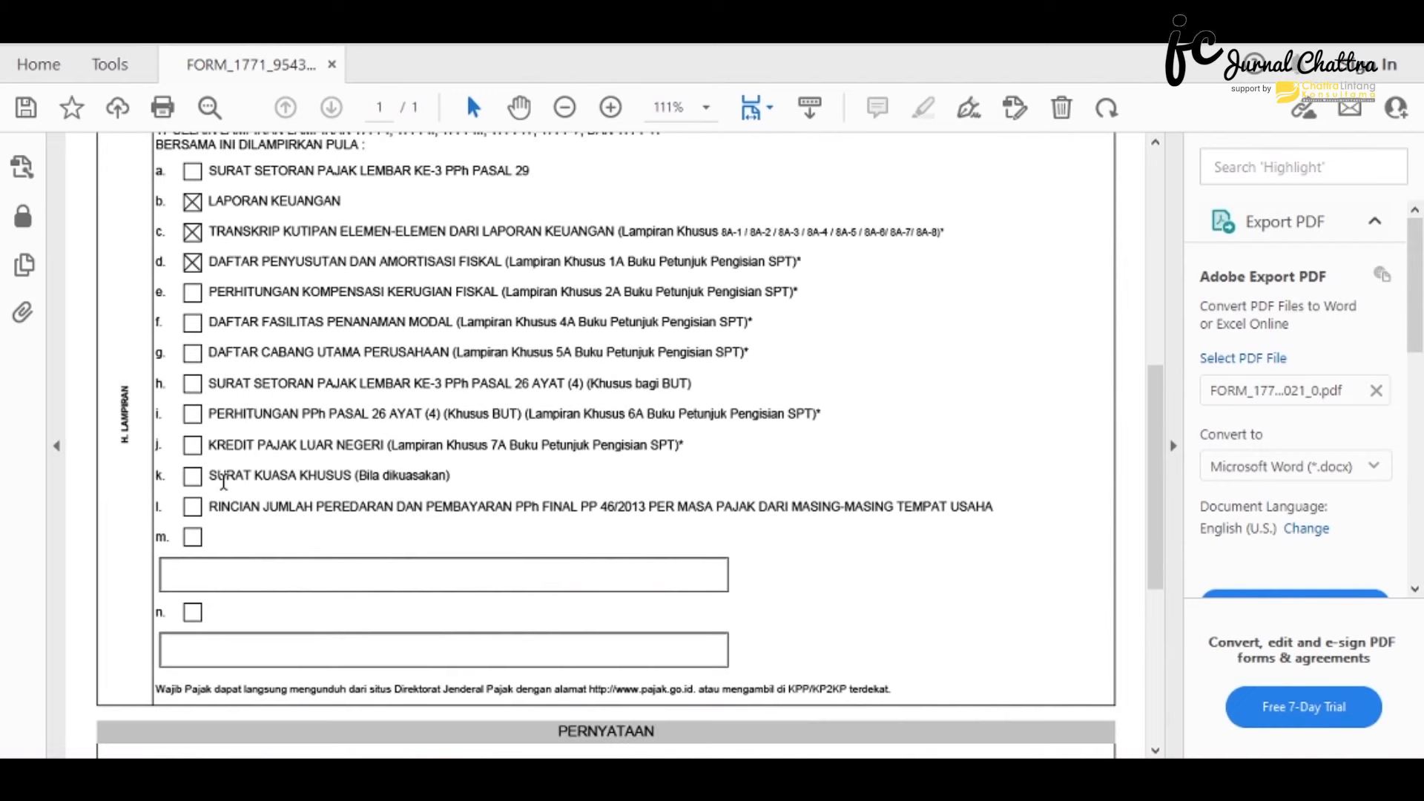
- Tick attachment m and describe it as 'DAFTAR PEREDARAN BRUTO TAHUN 2021'
click(193, 539)
click(196, 574)
text(DAFTAR PEREDARAN BRUTO TAHUN 2021)
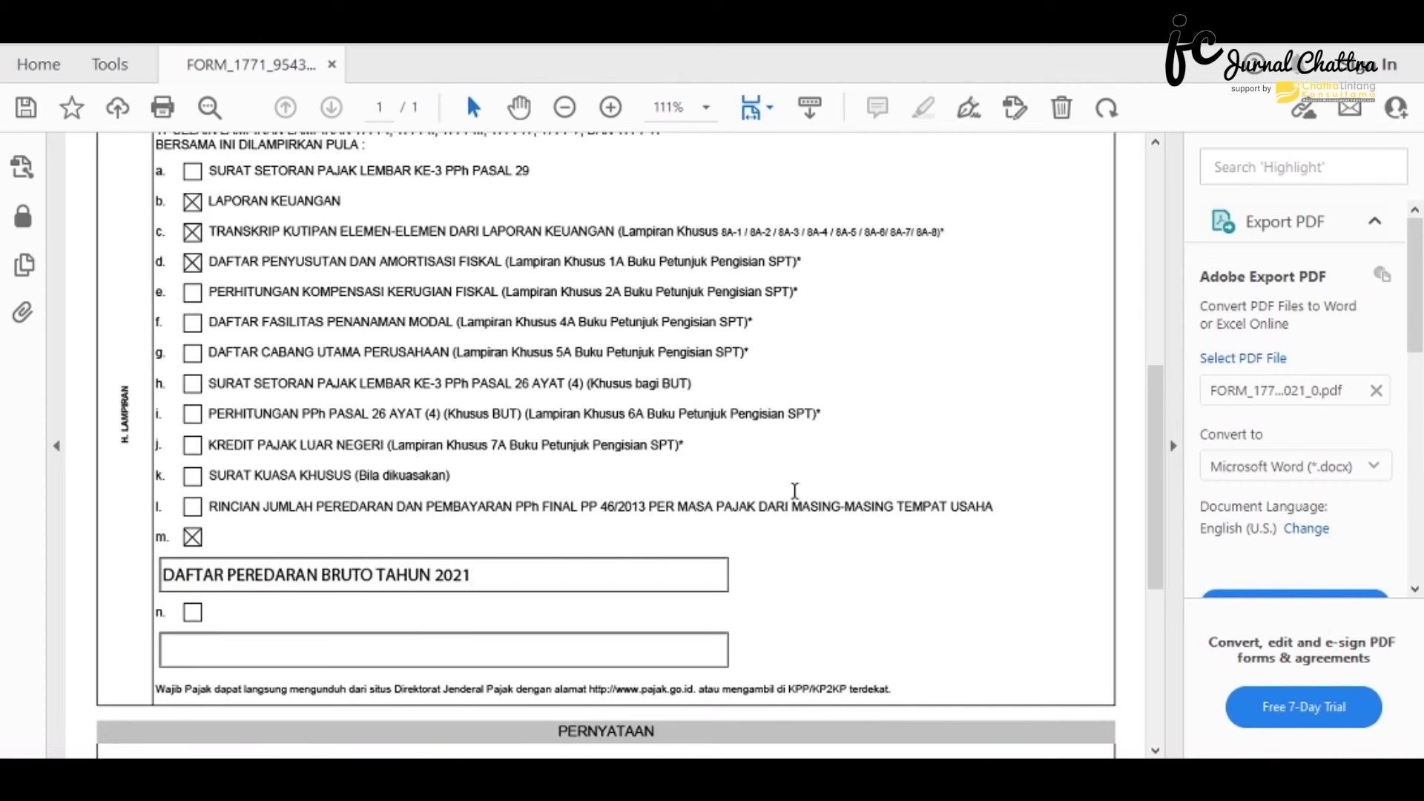
scroll(907, 547, up, 12)
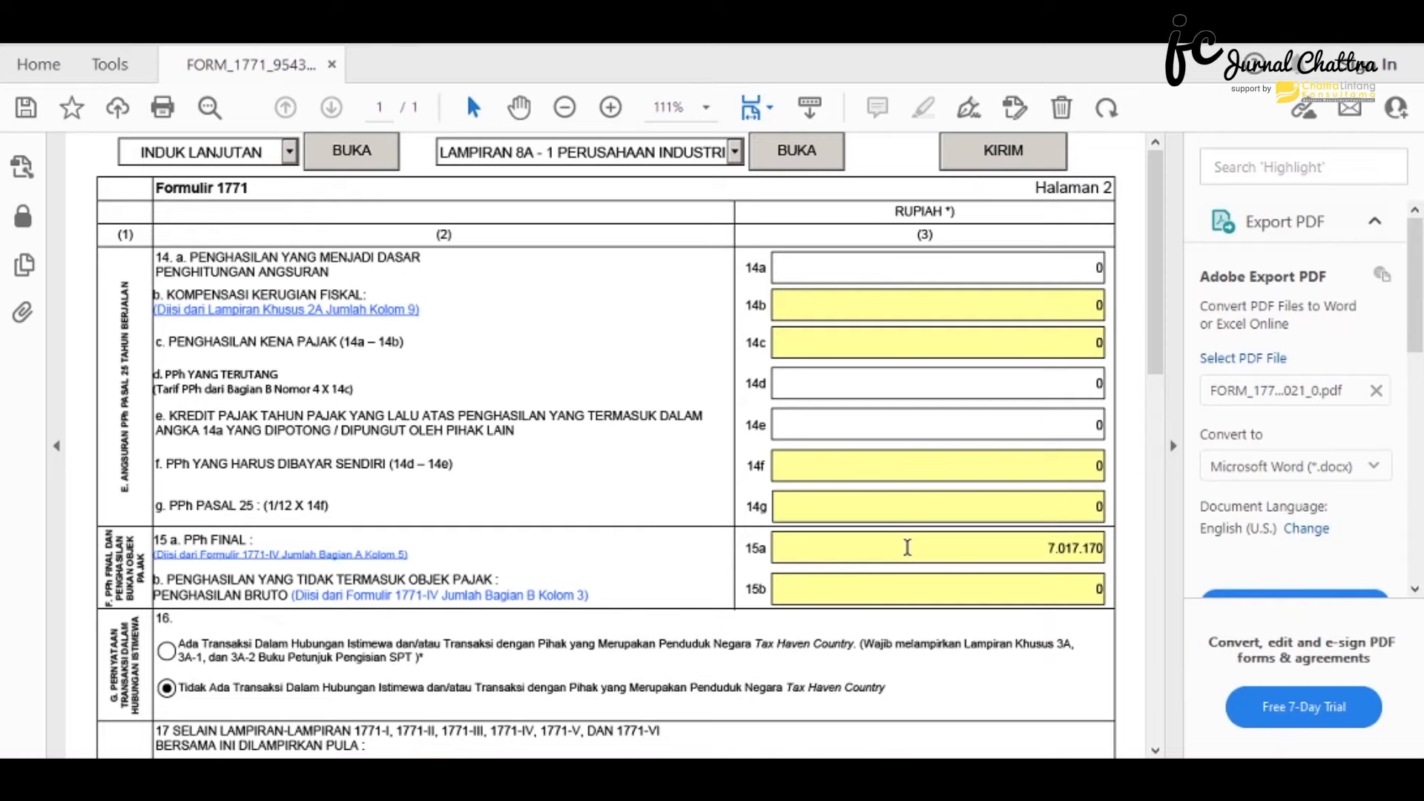
- Switch the form to the main INDUK page via the page dropdown
click(290, 152)
click(236, 175)
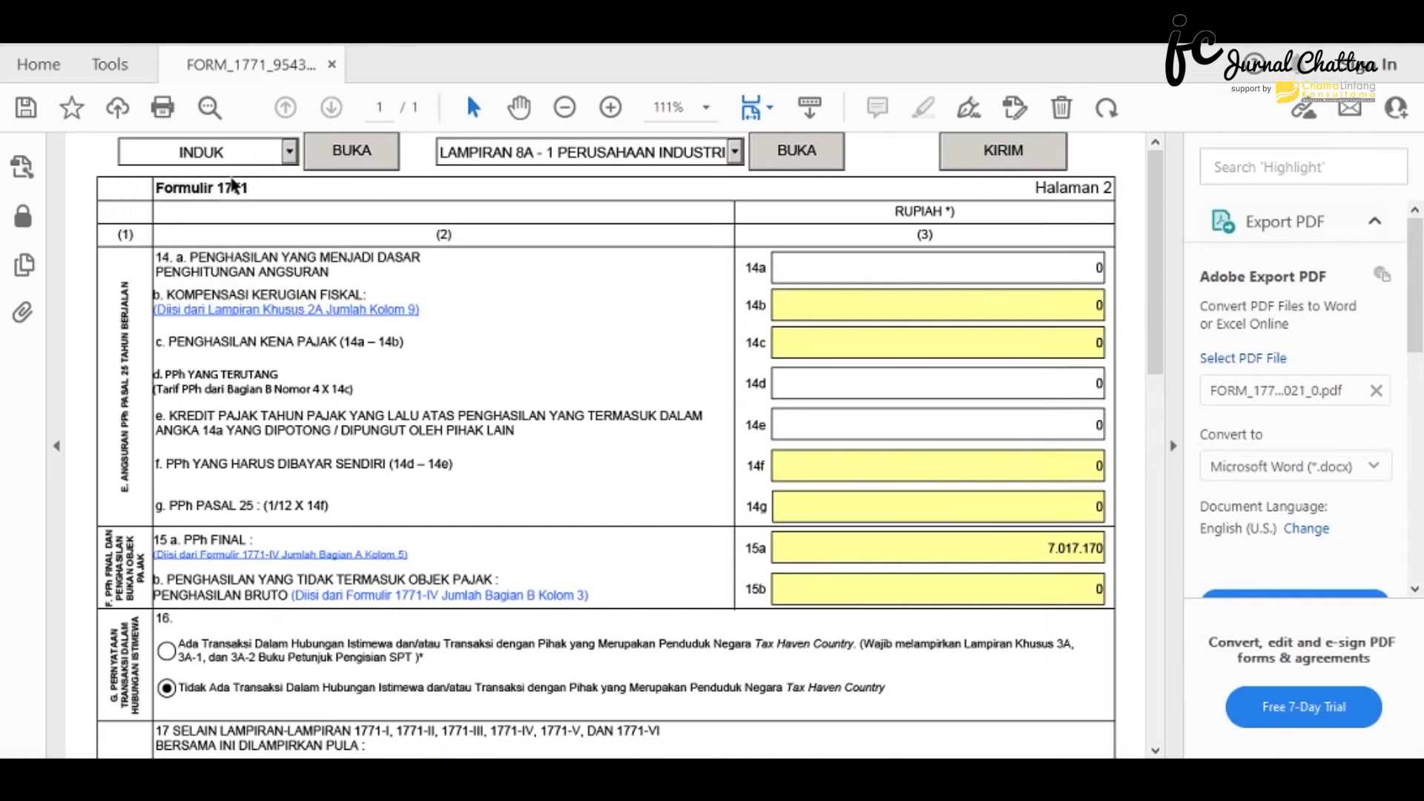
click(352, 158)
- Scroll through page 1, with Tarif PPh Ps. 31E ayat (1) chosen, and back to the top
scroll(350, 156, down, 10)
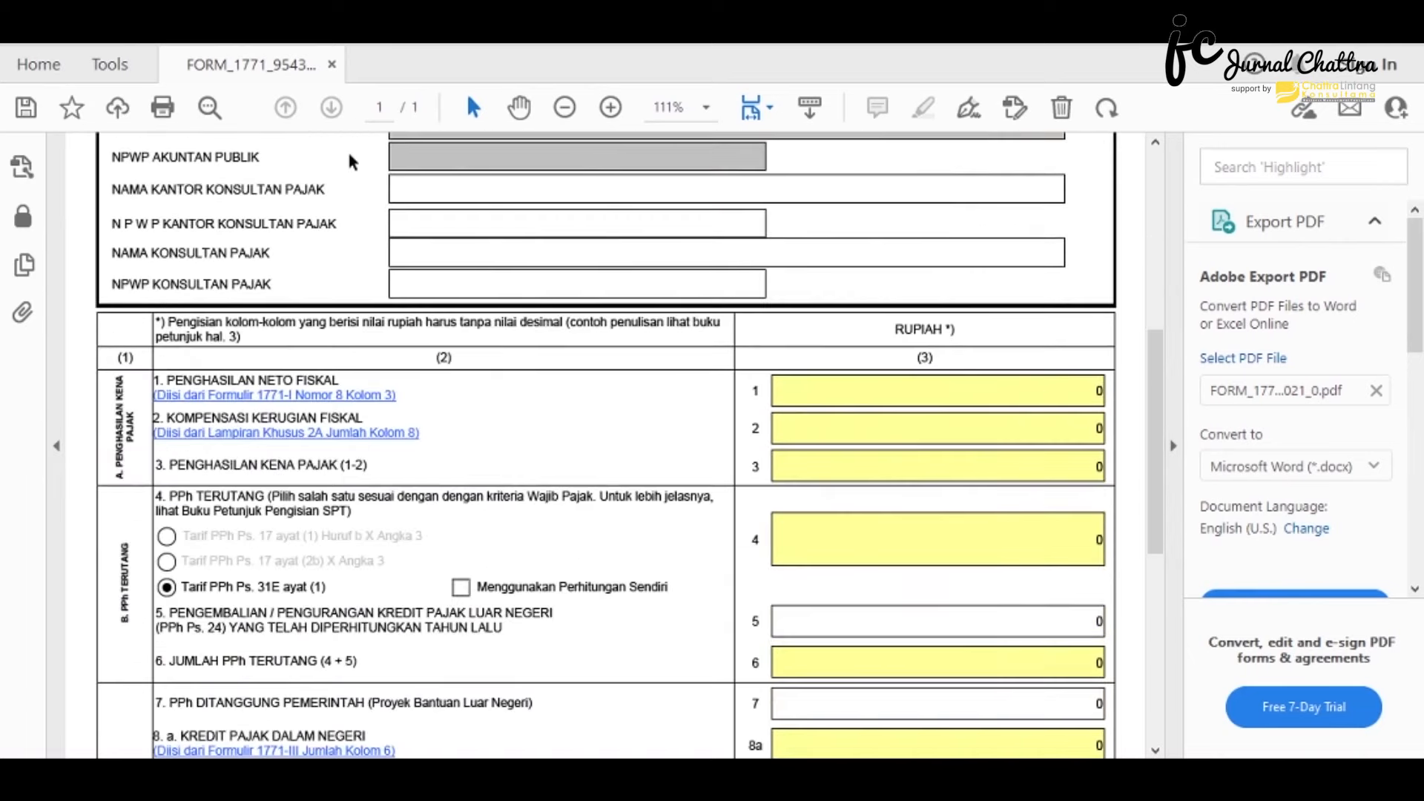
scroll(348, 155, down, 3)
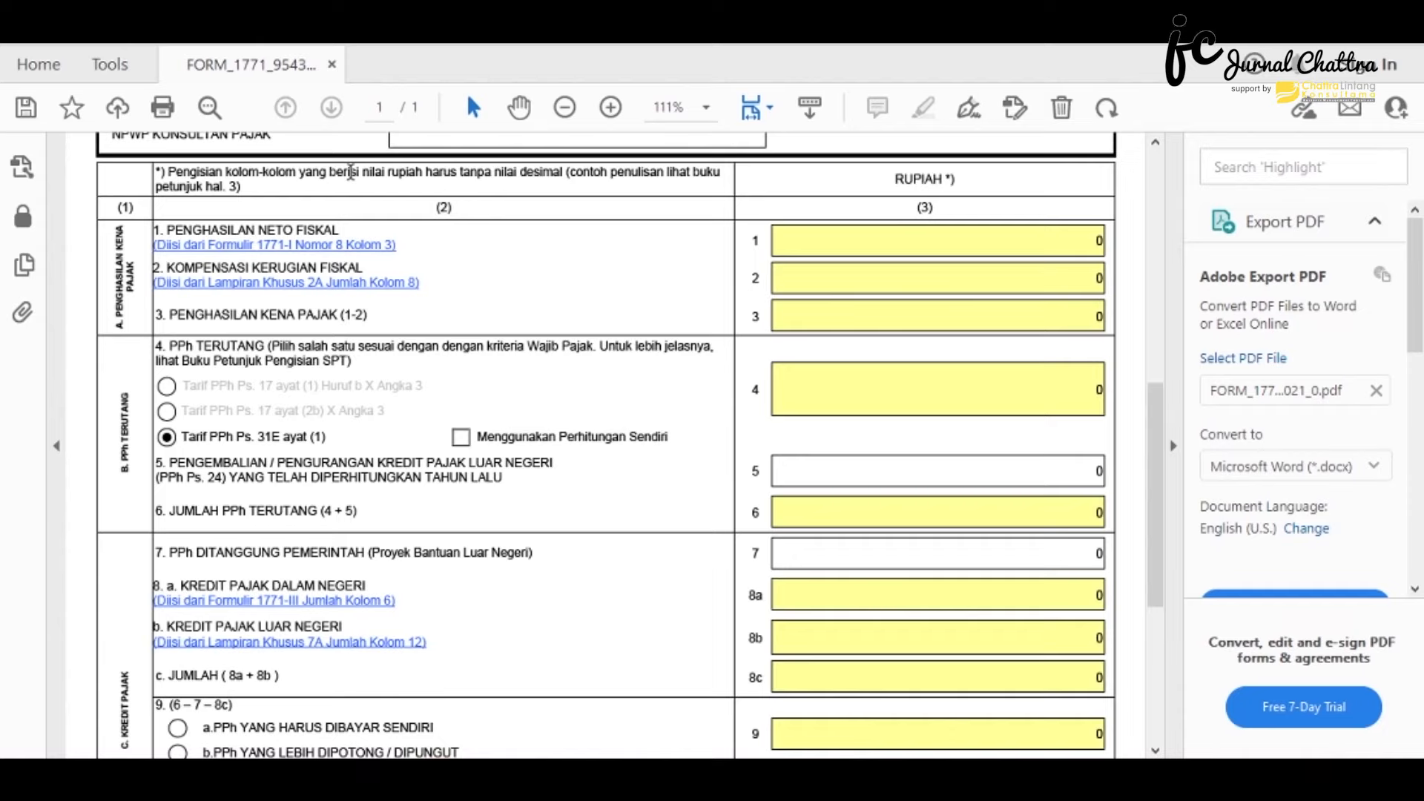
scroll(626, 317, down, 1)
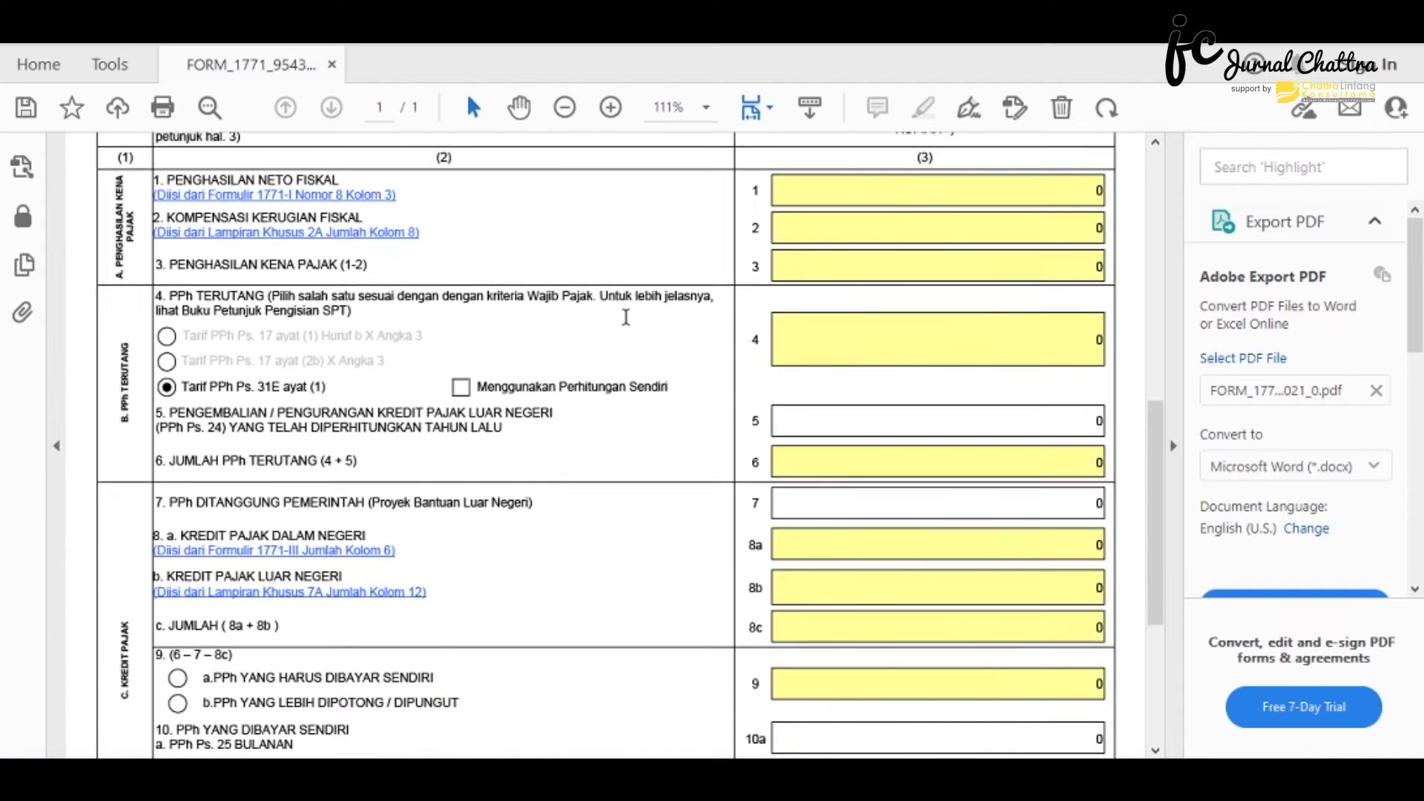
scroll(615, 330, down, 1)
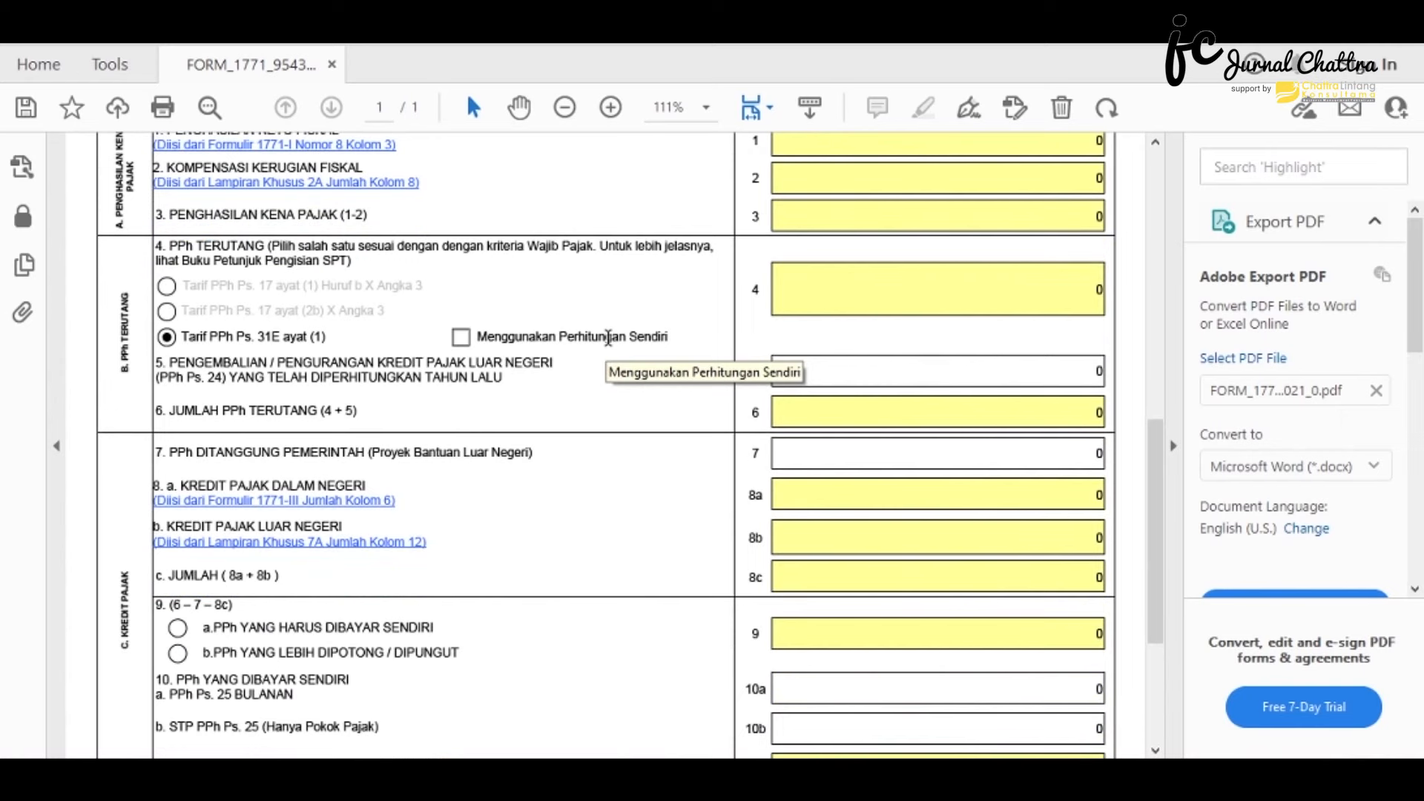
scroll(608, 337, down, 1)
scroll(608, 337, up, 3)
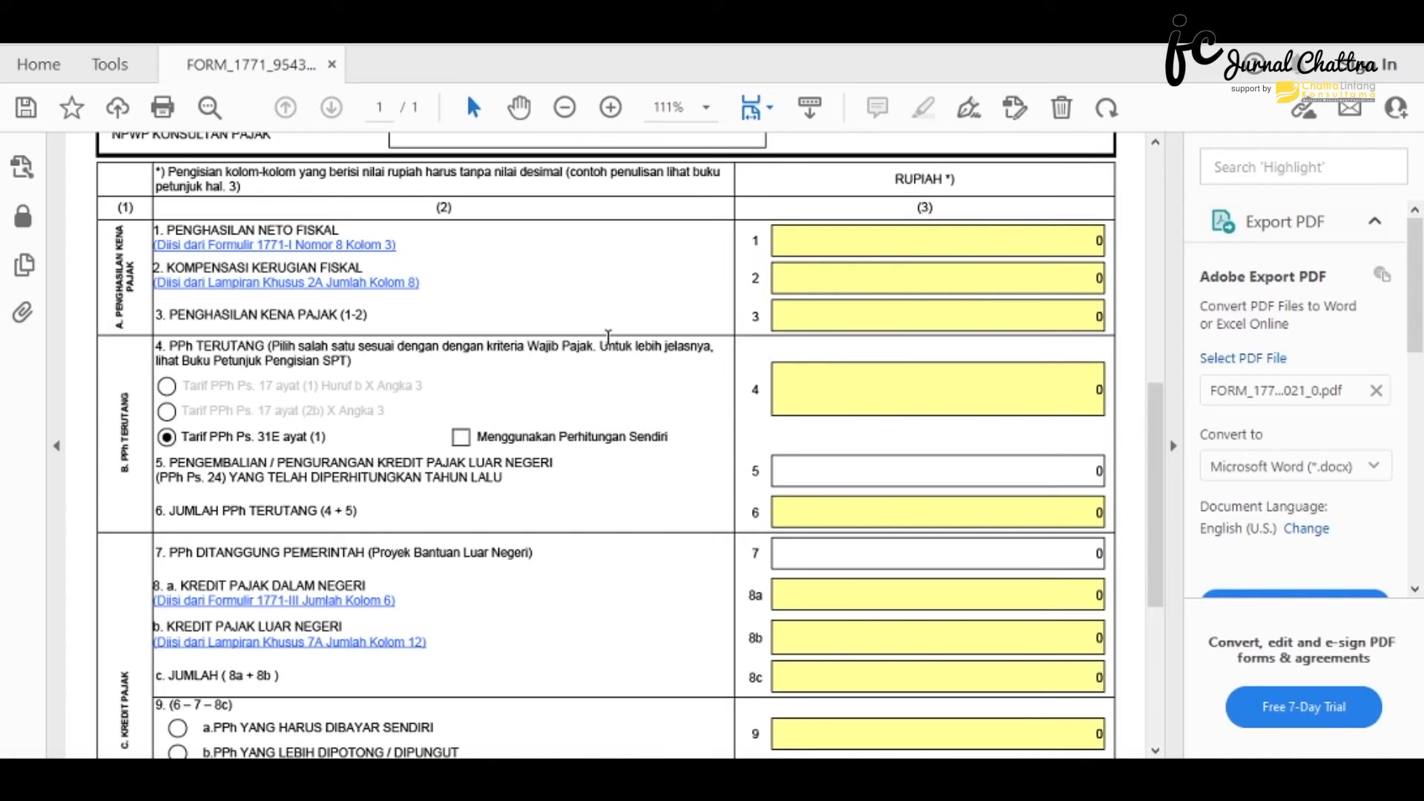
scroll(608, 337, up, 10)
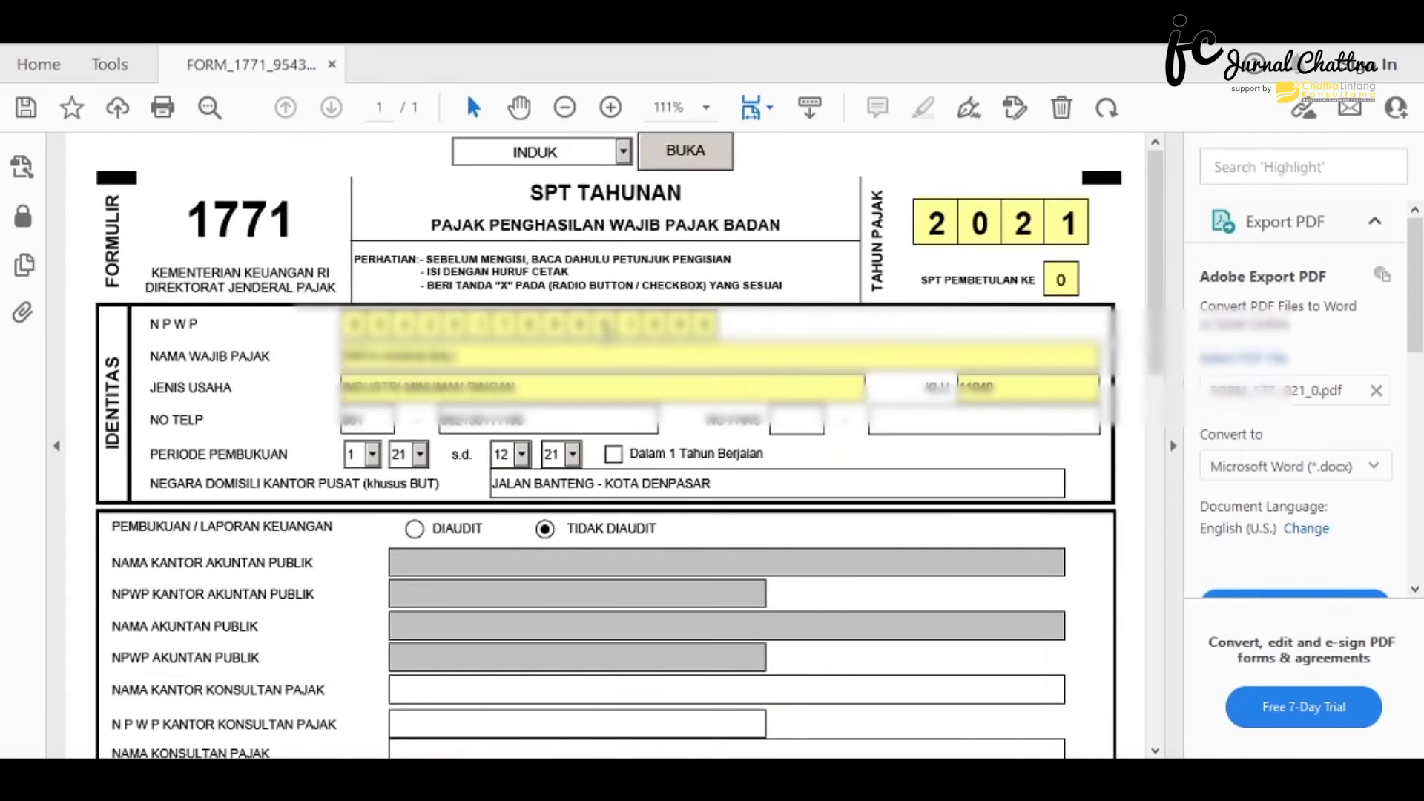
- Switch the form to the INDUK LANJUTAN page via the page dropdown
click(625, 158)
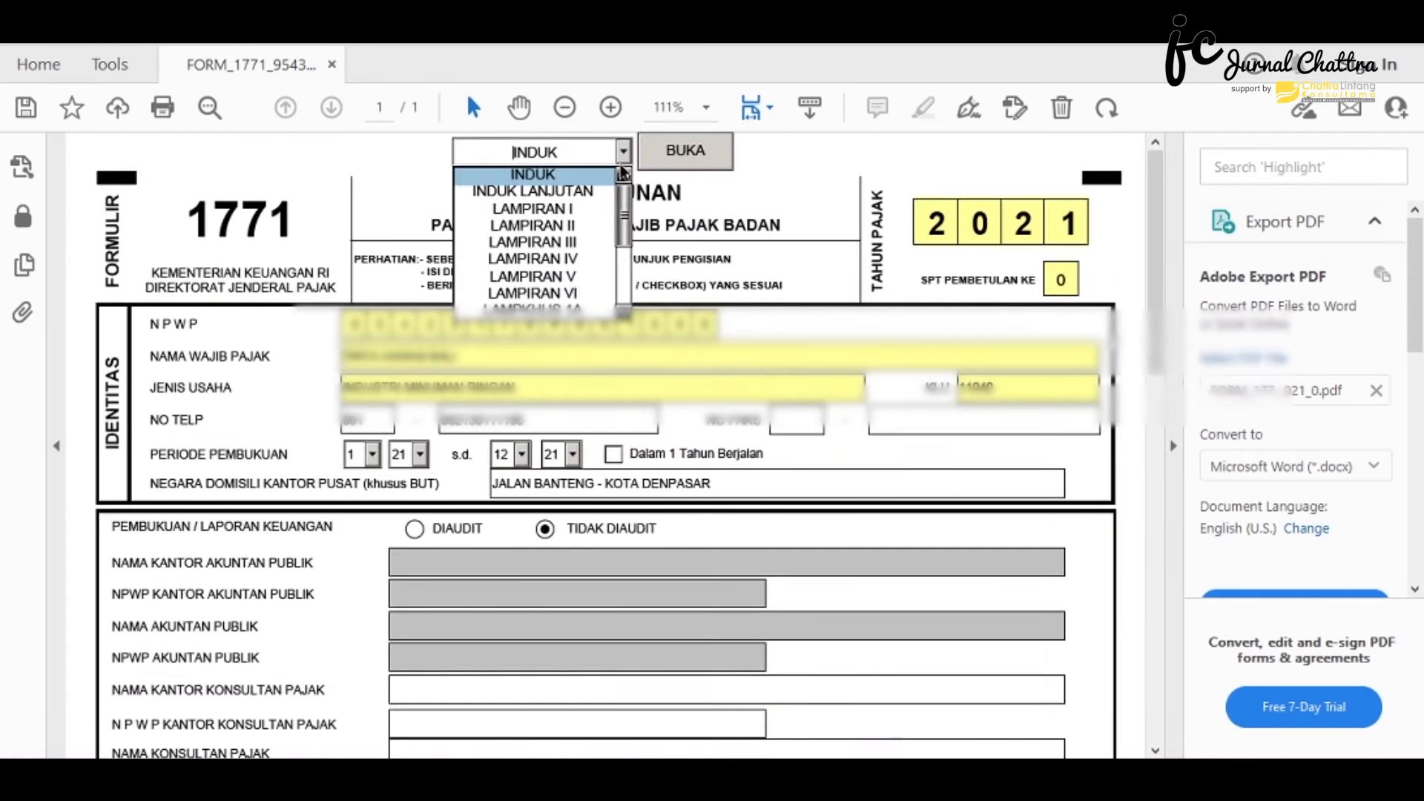
click(605, 188)
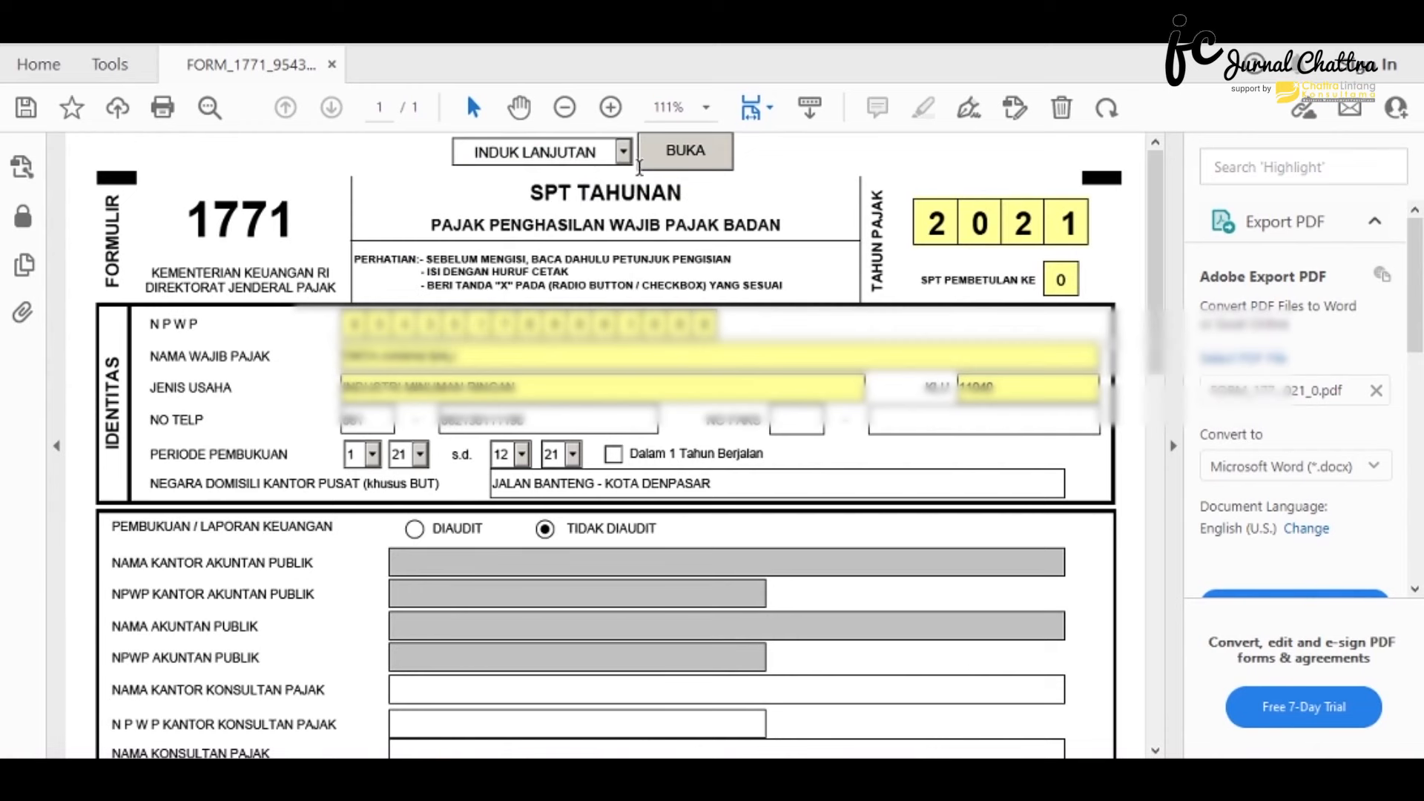
click(654, 154)
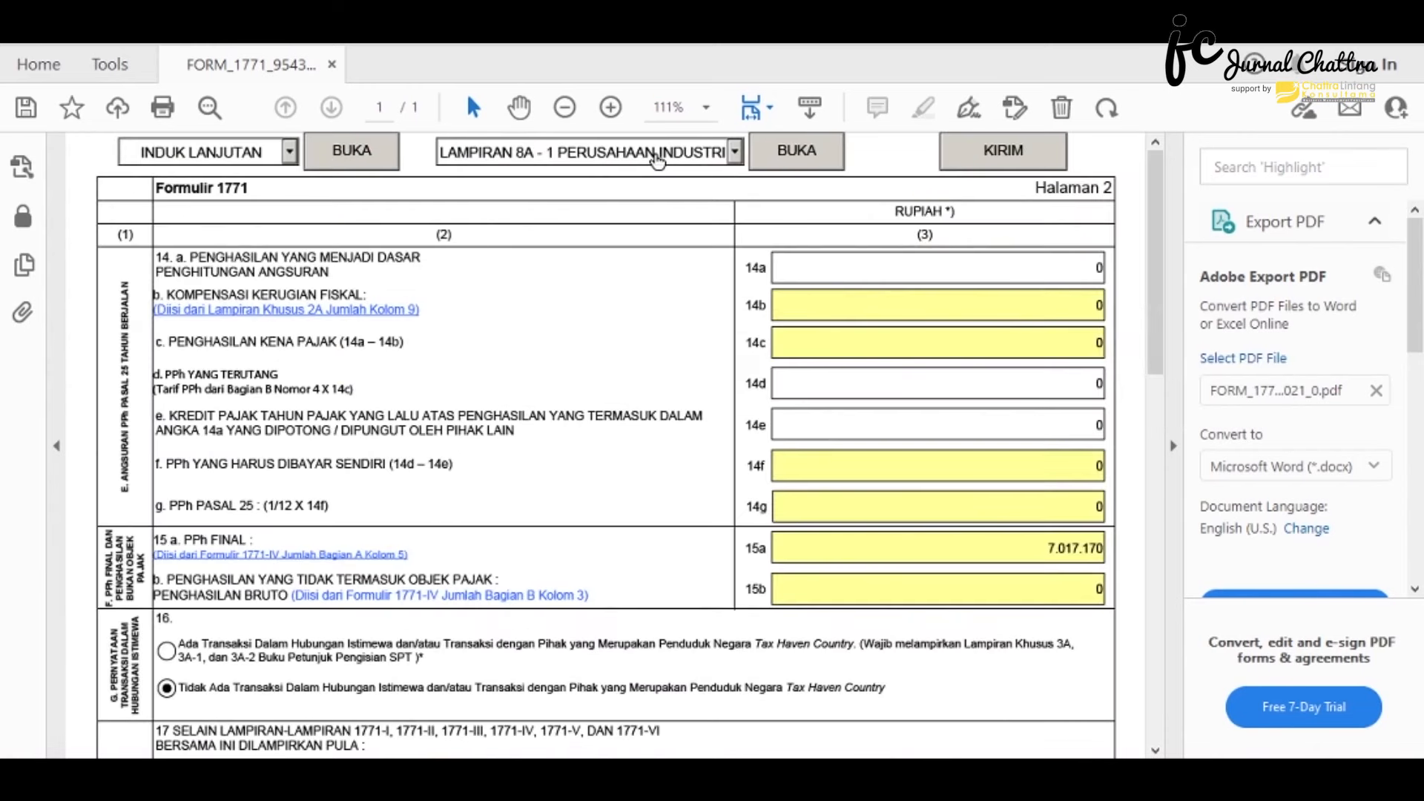
- Proceed with KIRIM to the upload section and place the cursor in the Kode Verifikasi field
click(964, 168)
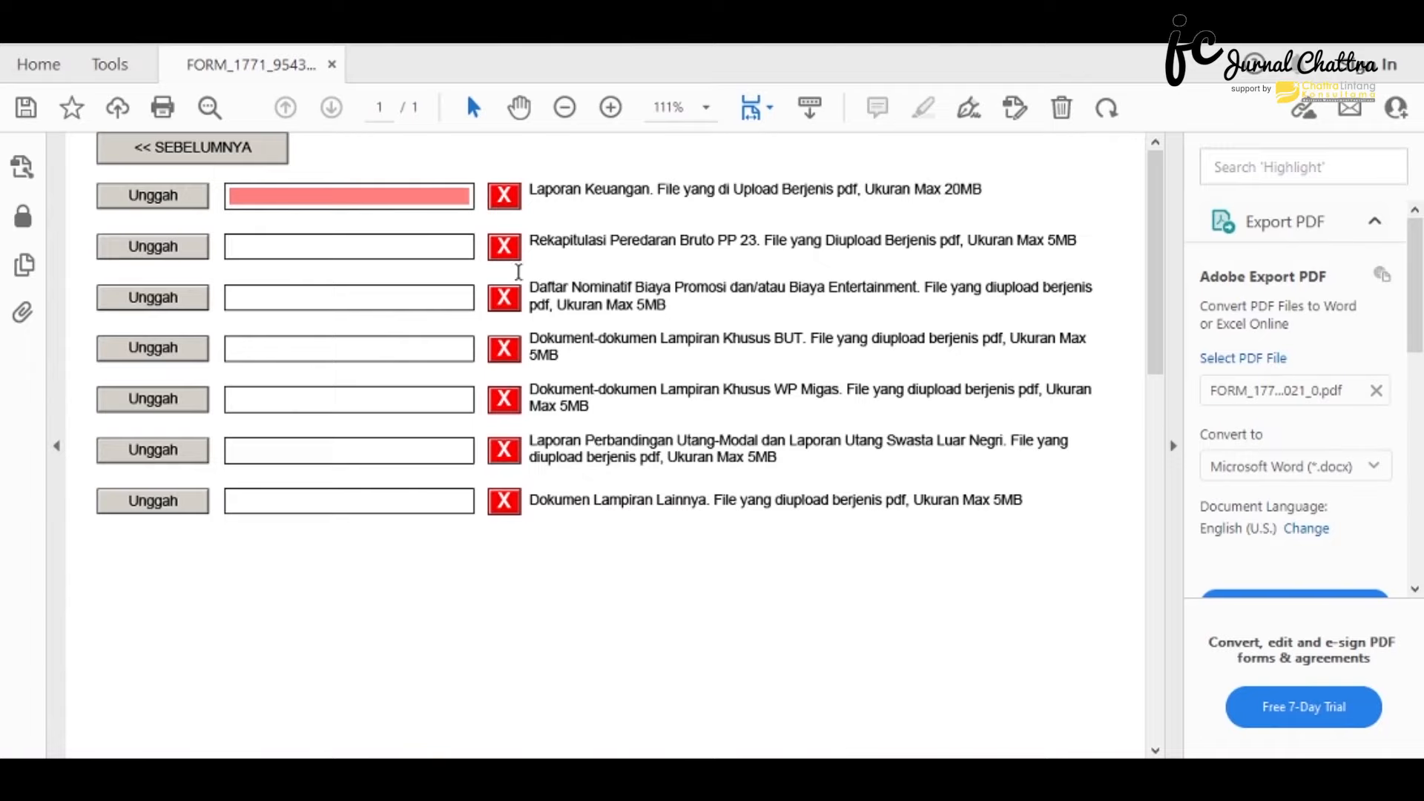
scroll(482, 375, down, 3)
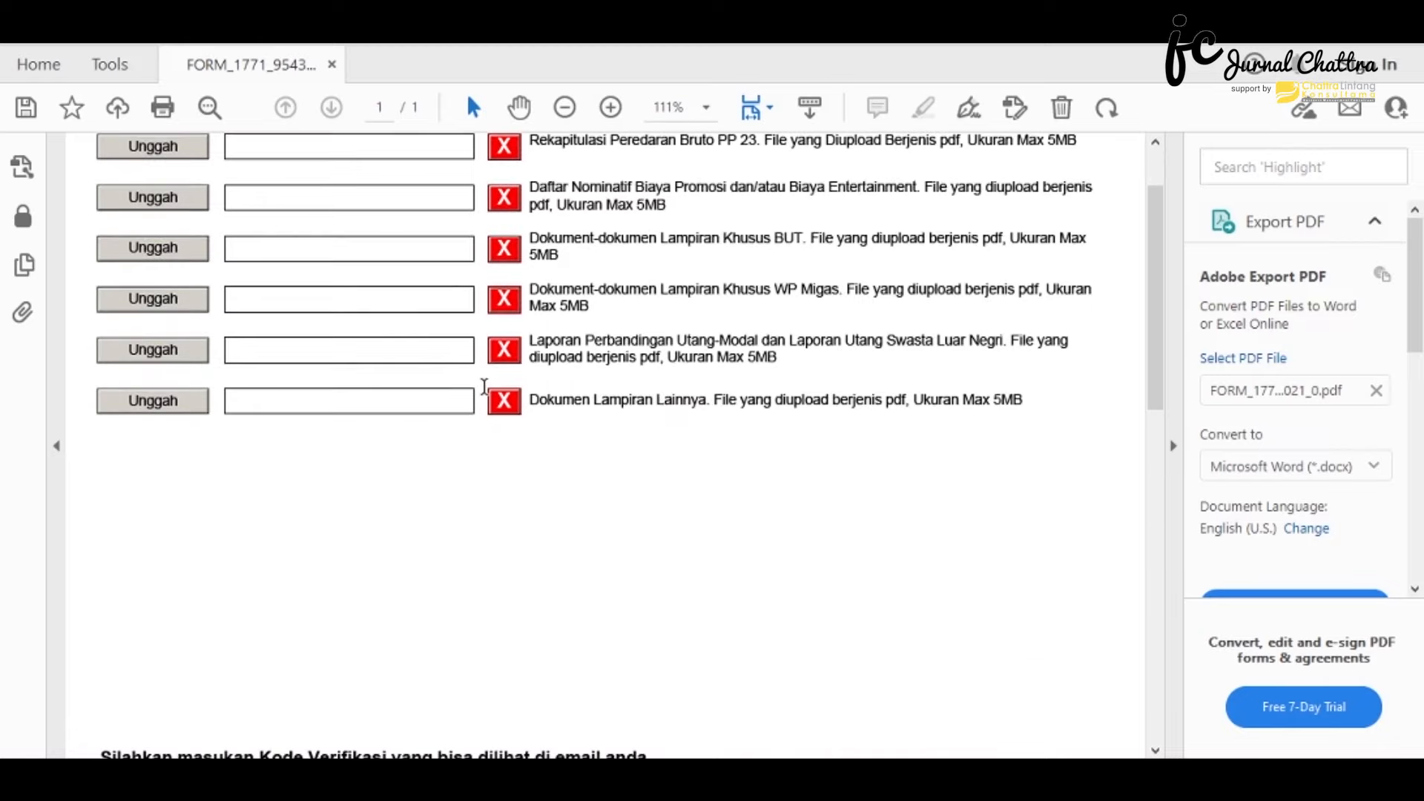
scroll(483, 387, down, 15)
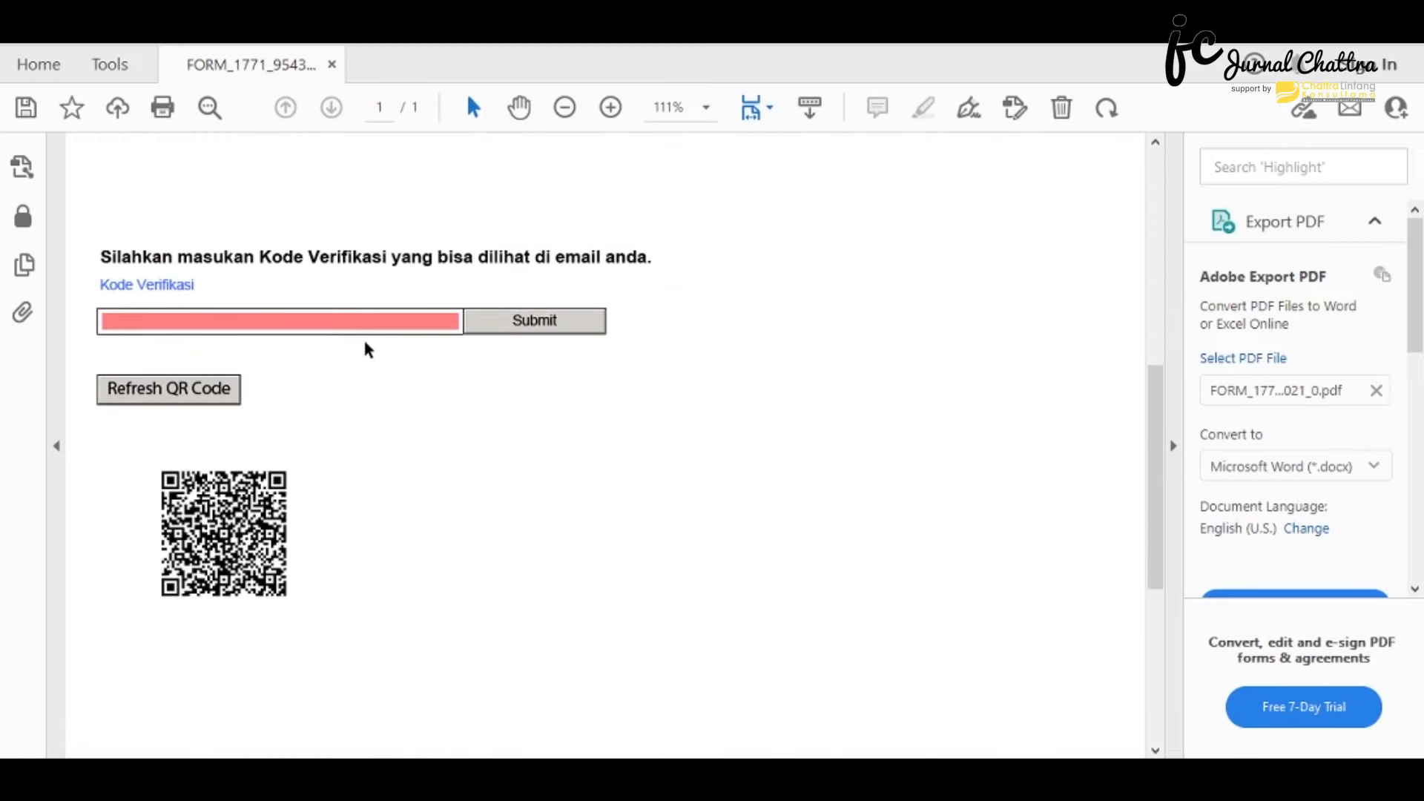
scroll(369, 349, down, 2)
click(220, 272)
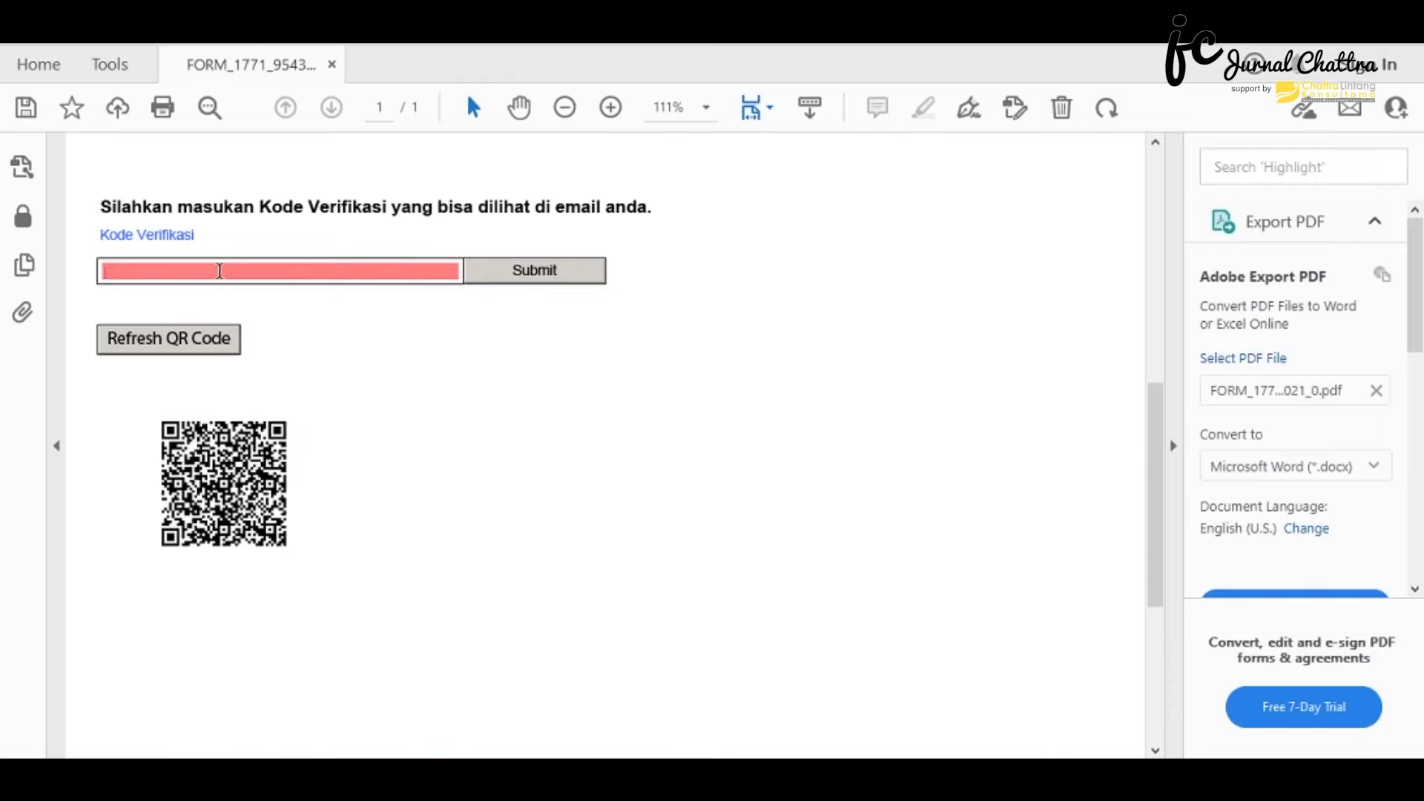